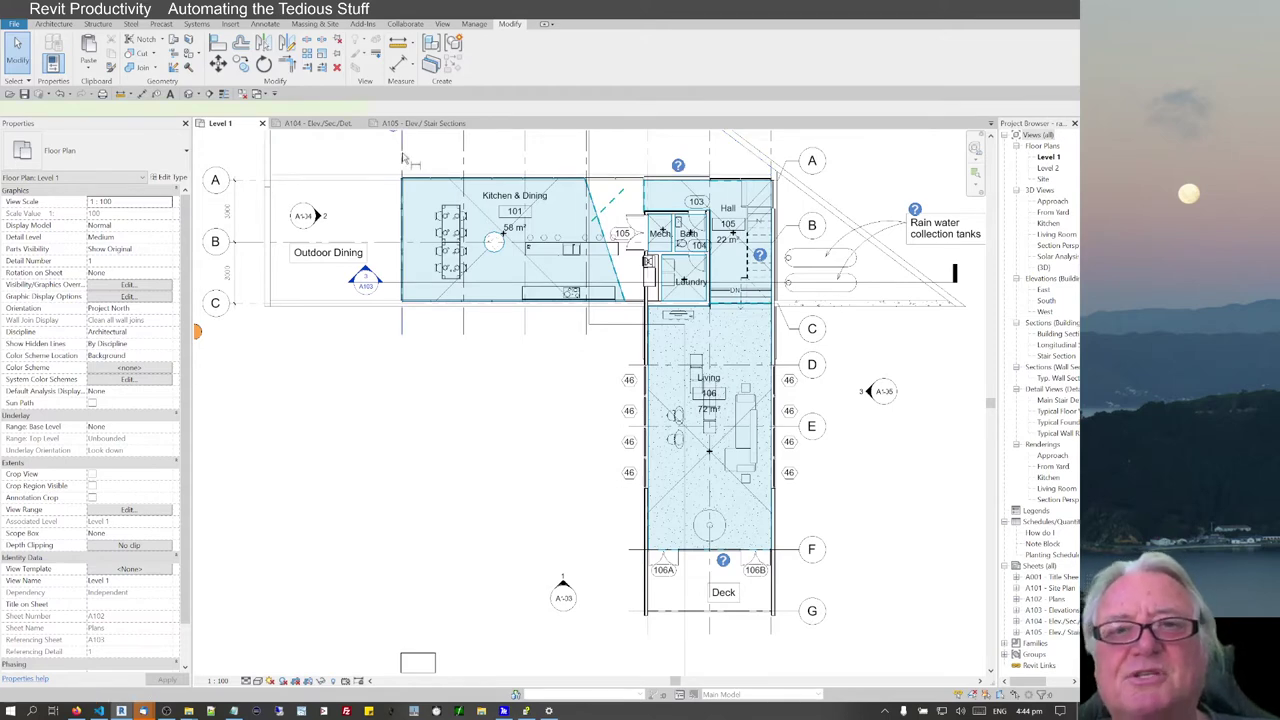
# Step: Place an overall aligned dimension between grids 1 and 7 above the Level 1 floor plan
pyautogui.press('d')
pyautogui.press('i')
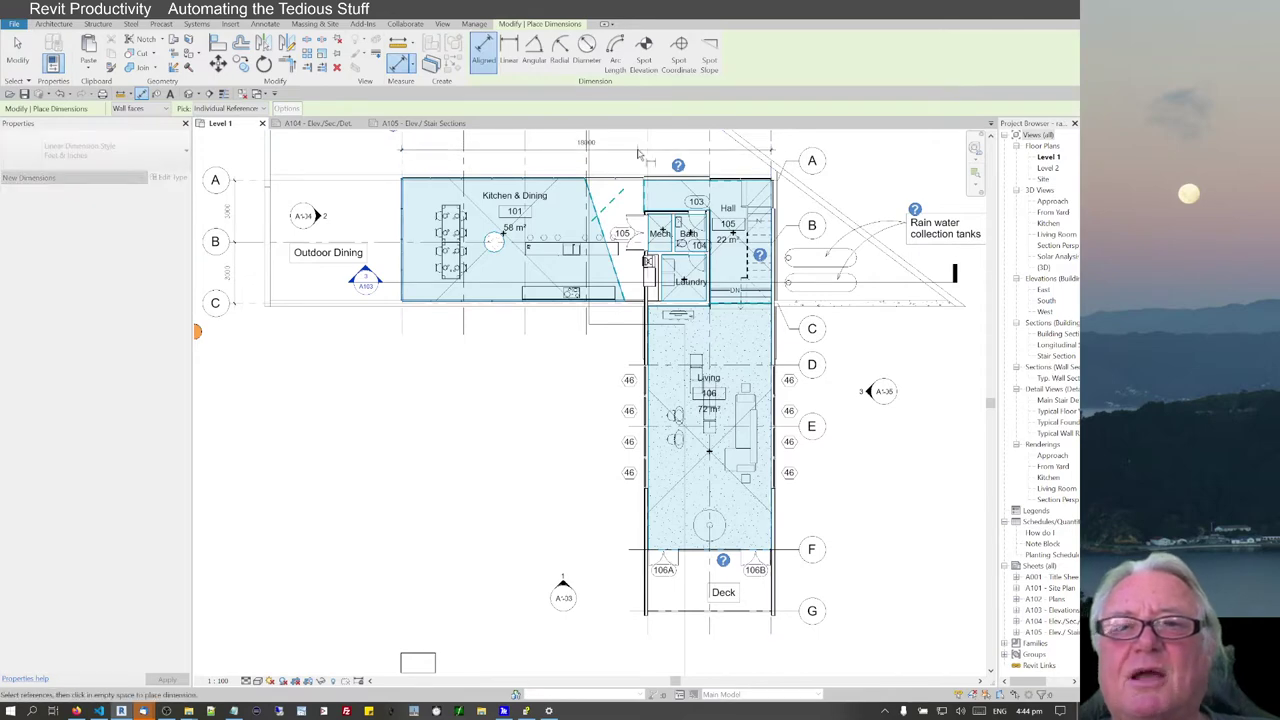
pyautogui.press('Escape')
pyautogui.press('Escape')
# Step: Add the text "C.O.S. check dimension on site" above the overall 18000 dimension's value
pyautogui.scroll(2, 624, 158)
pyautogui.scroll(3, 626, 163)
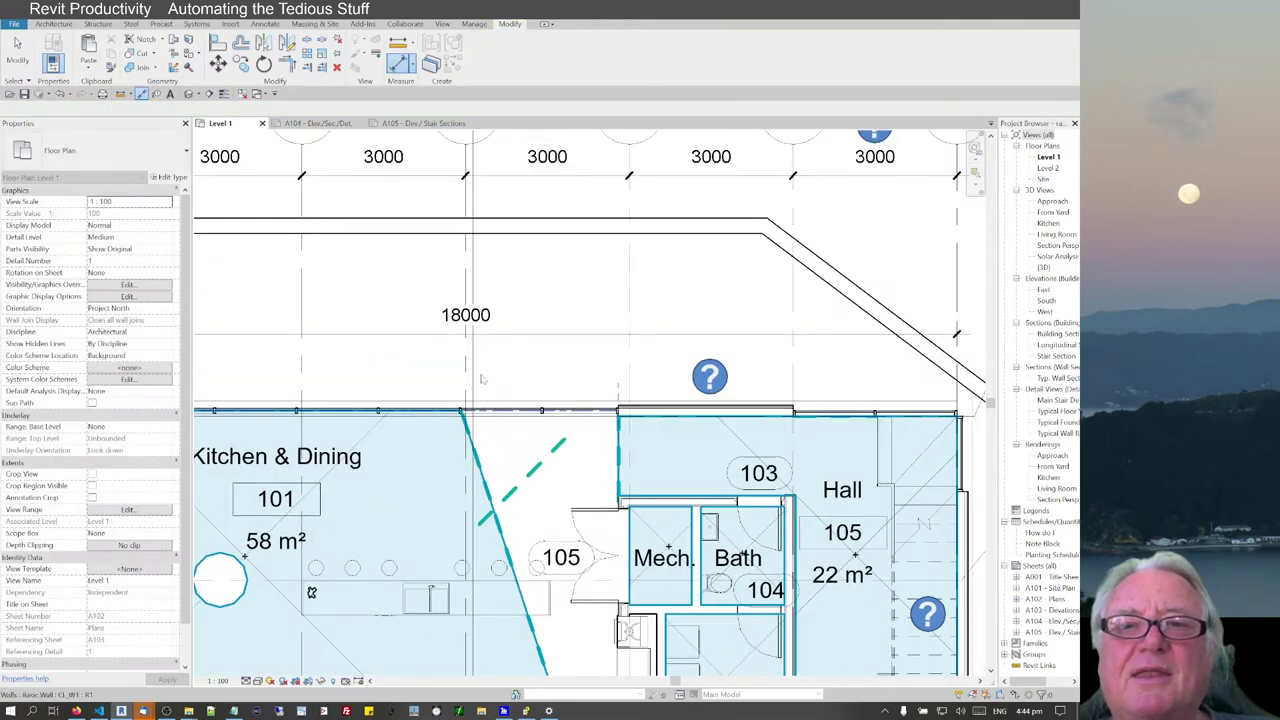
pyautogui.doubleClick(450, 302)
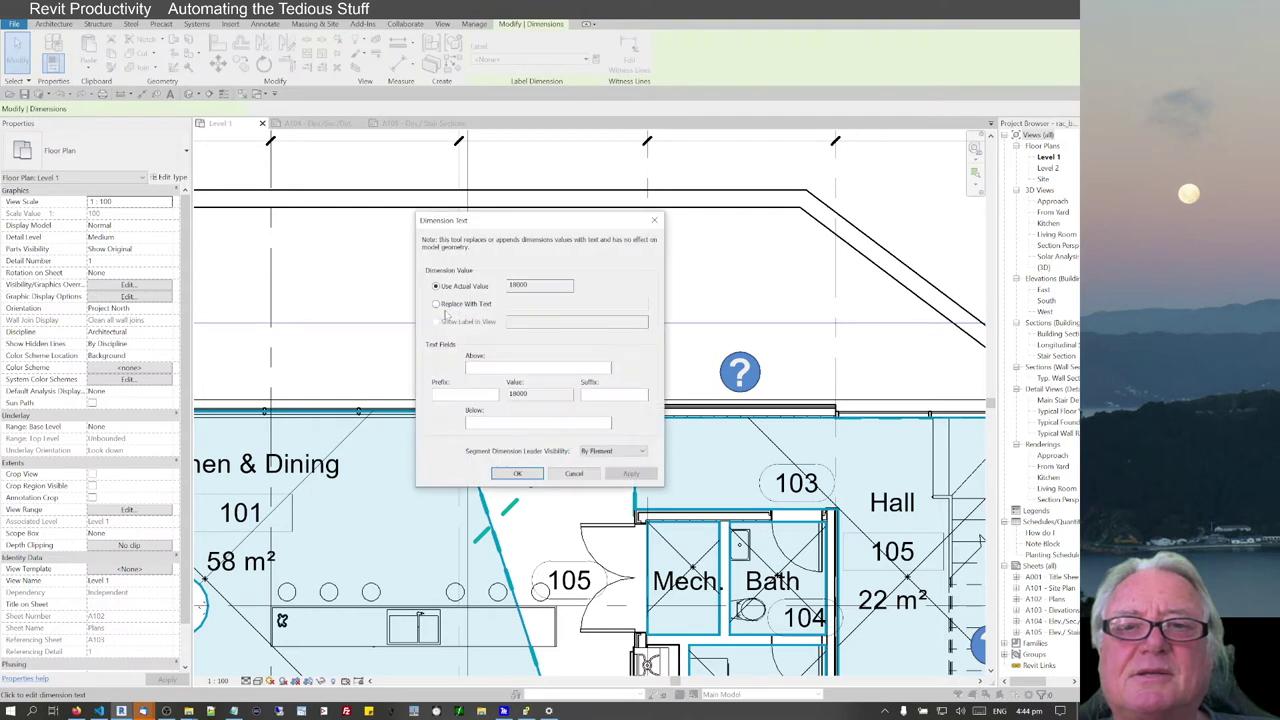
pyautogui.write('C.O.S. check dimension on site')
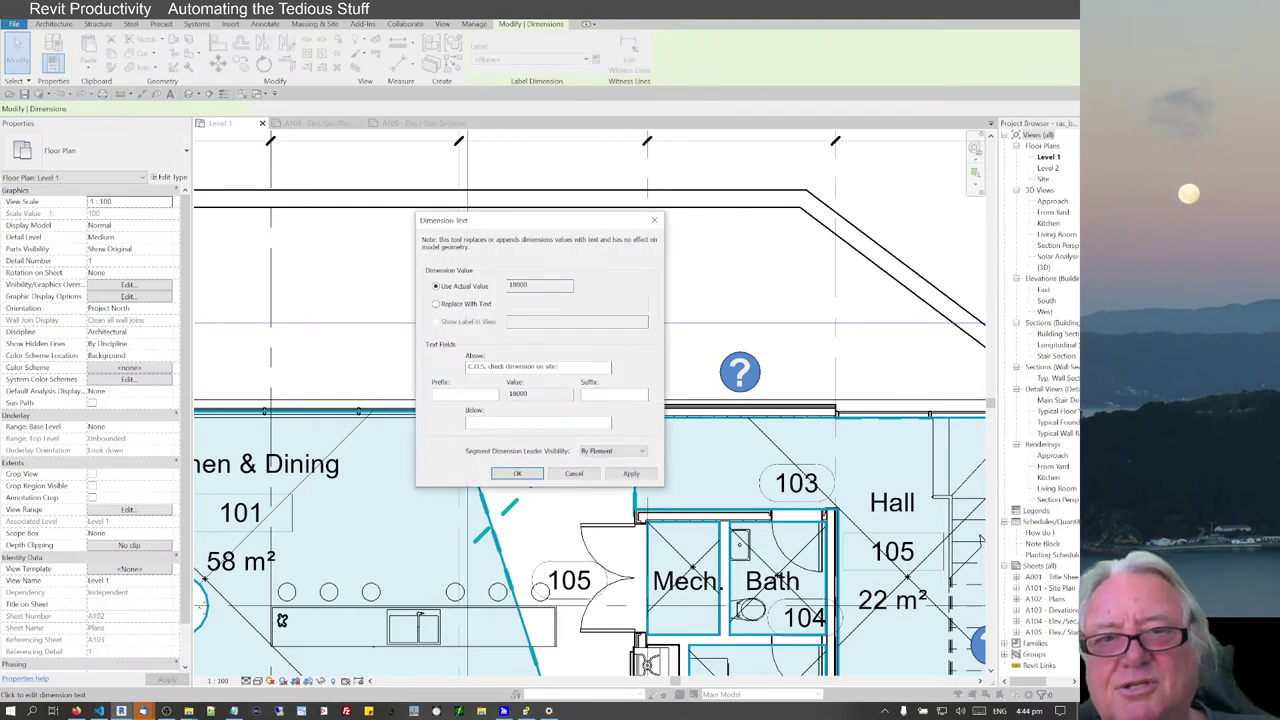
pyautogui.click(517, 474)
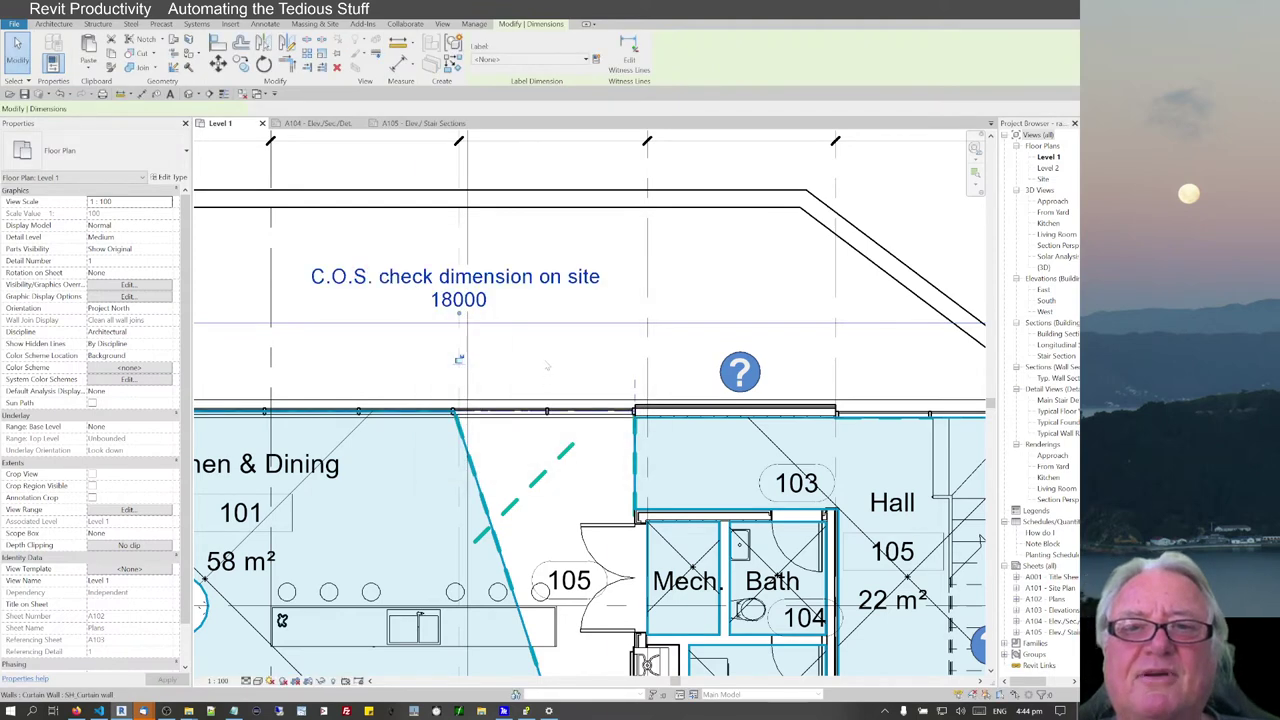
# Step: Insert the Ø 15mm hot and cold water pipes note from __Pipe1.Txt into the empty area below the kitchen
pyautogui.scroll(-6, 488, 545)
pyautogui.scroll(2, 663, 403)
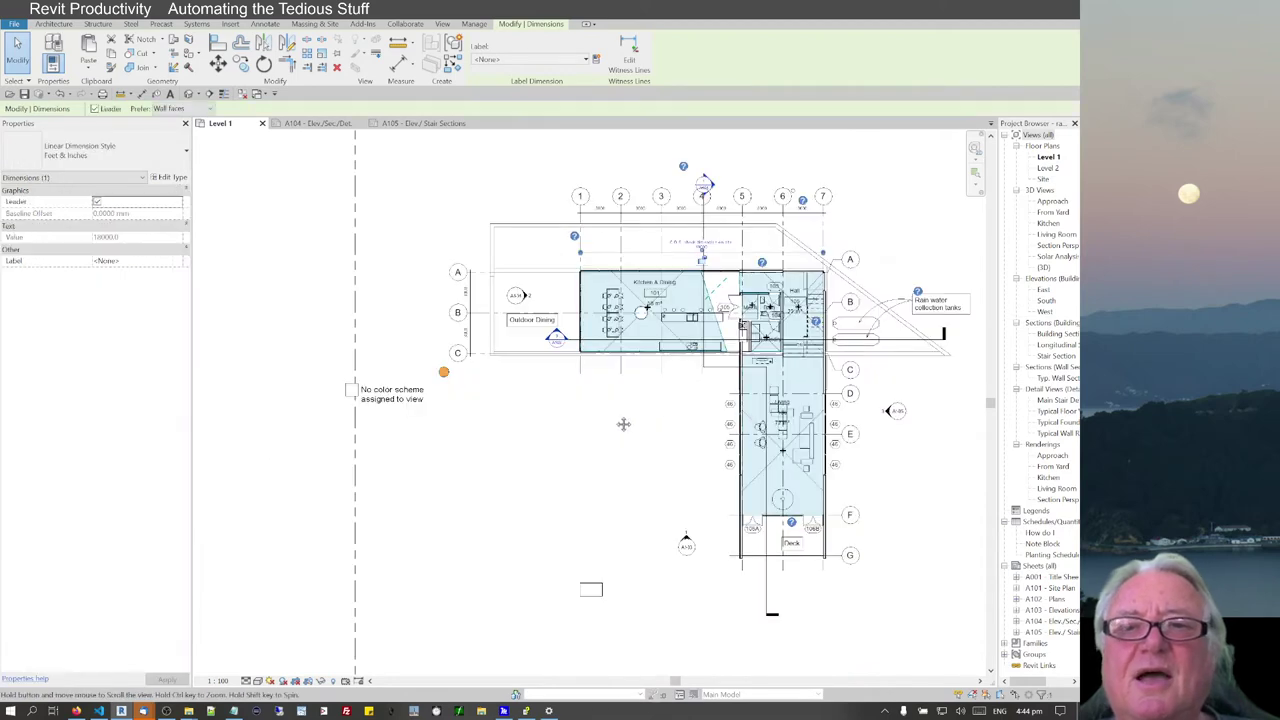
pyautogui.scroll(4, 537, 474)
pyautogui.scroll(4, 485, 453)
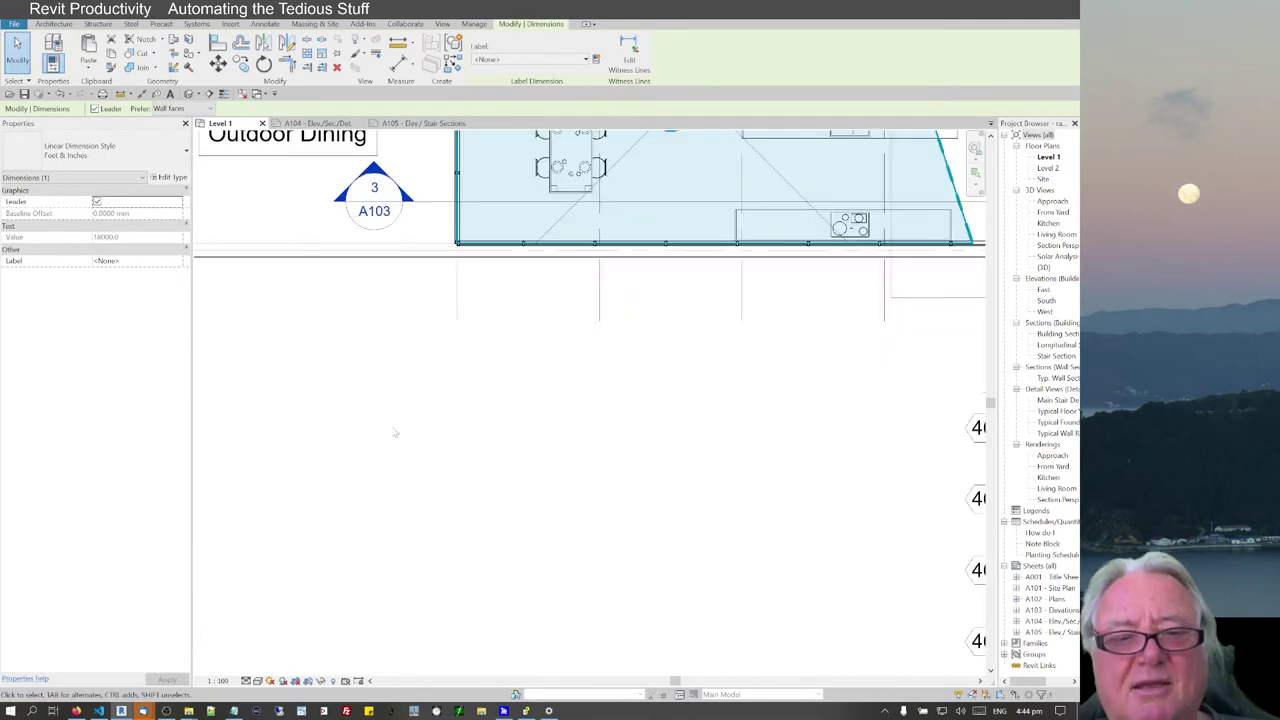
pyautogui.press('F2')
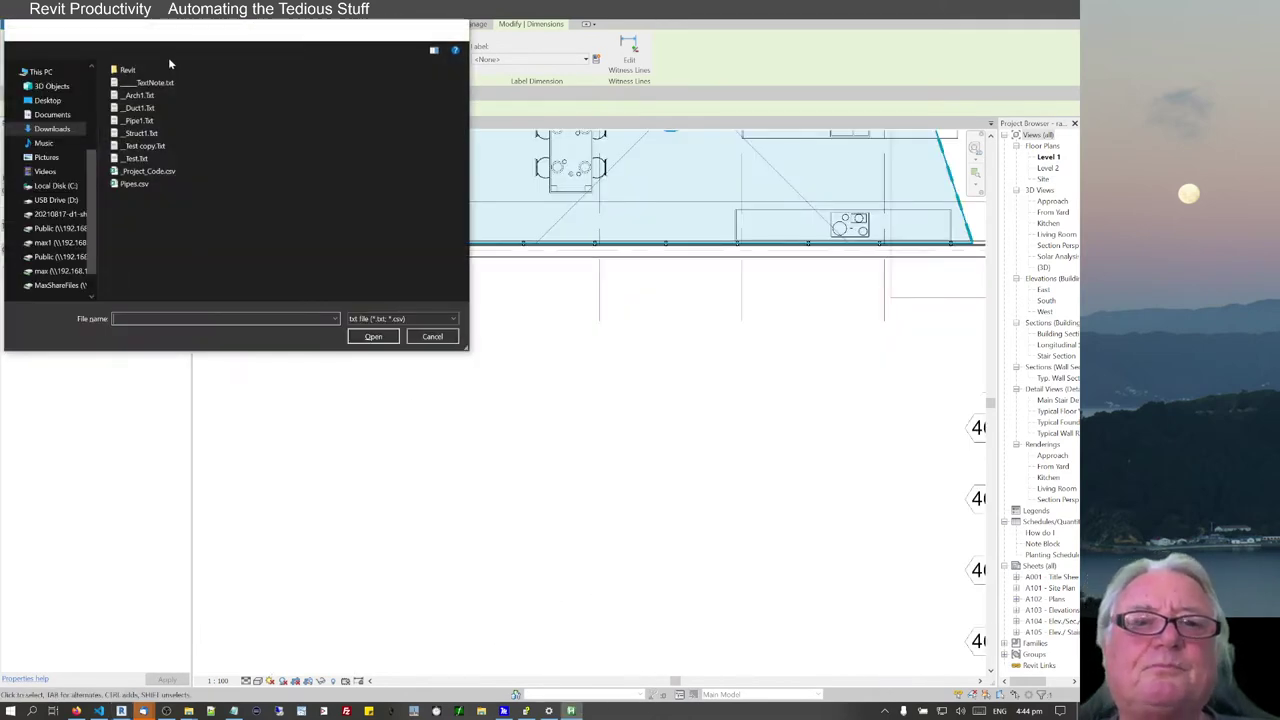
pyautogui.doubleClick(139, 121)
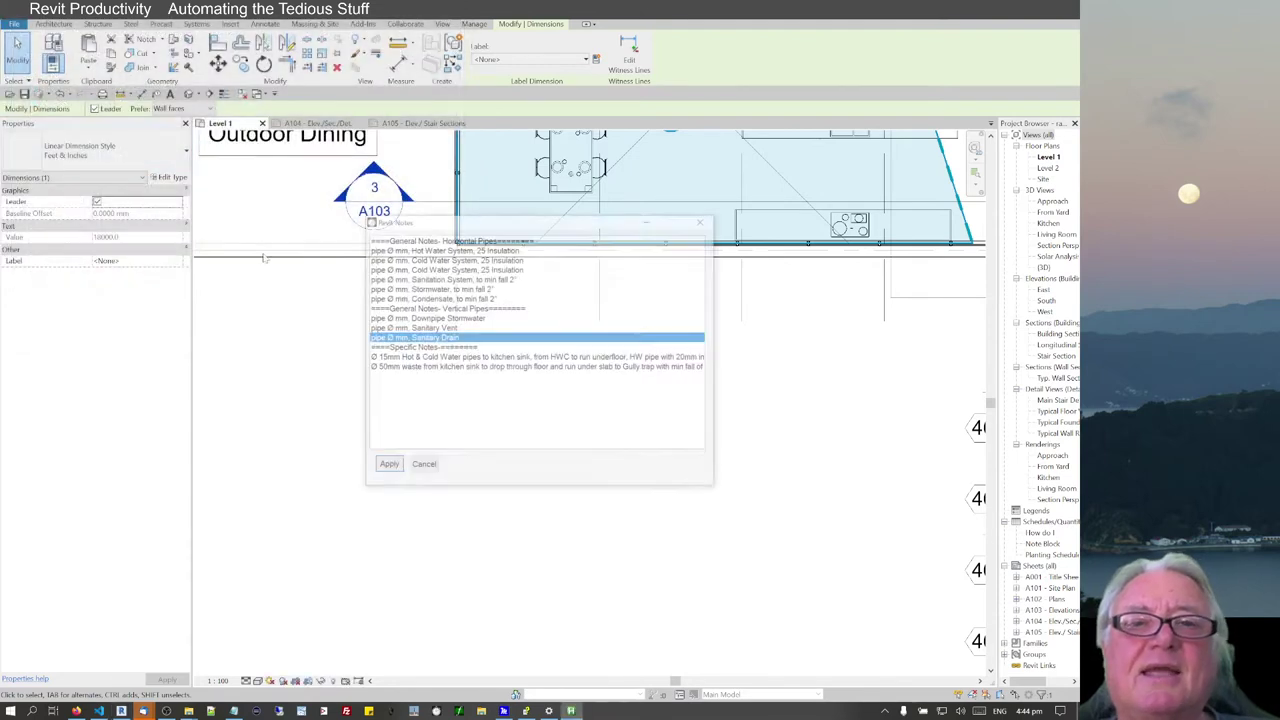
pyautogui.click(381, 357)
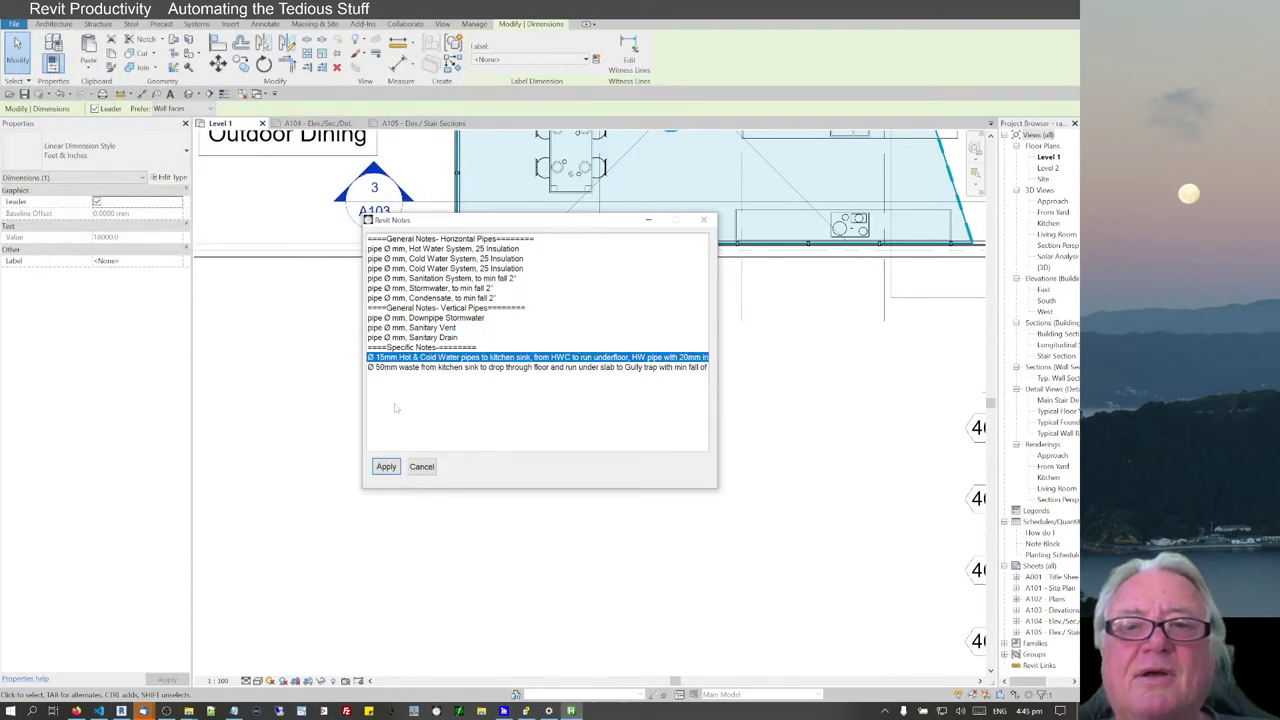
pyautogui.click(386, 466)
pyautogui.click(368, 400)
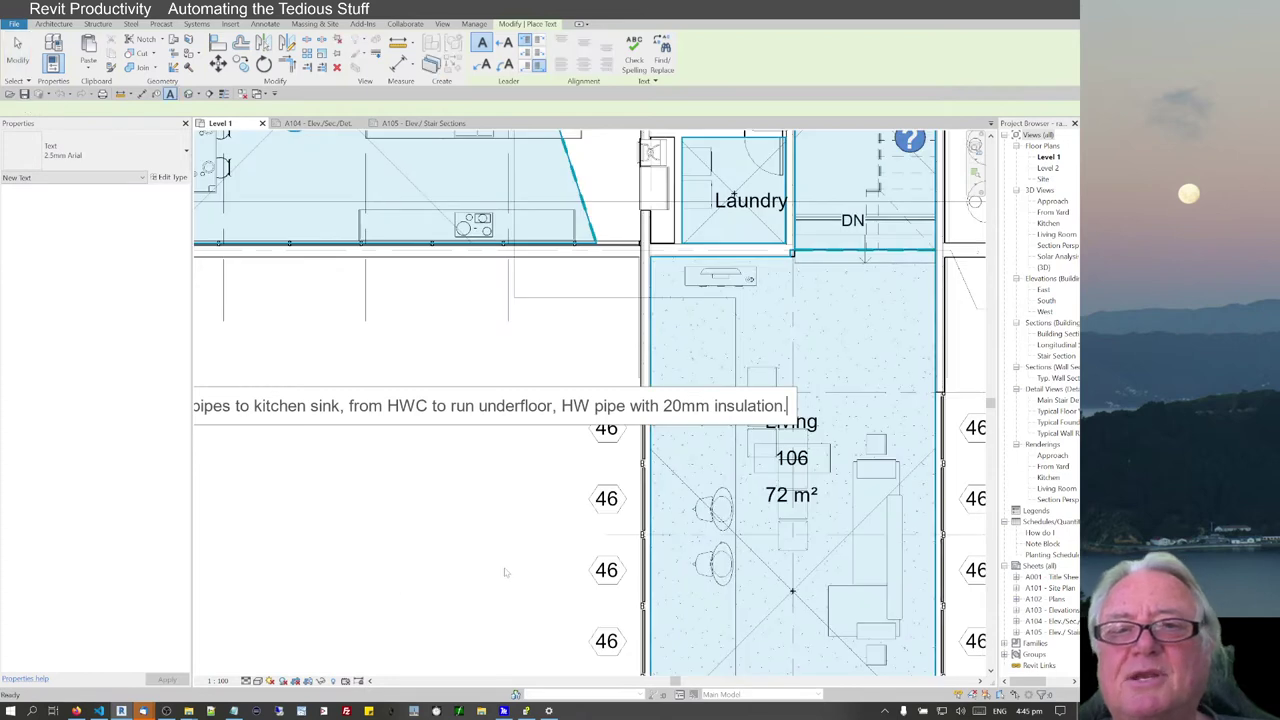
pyautogui.click(496, 484)
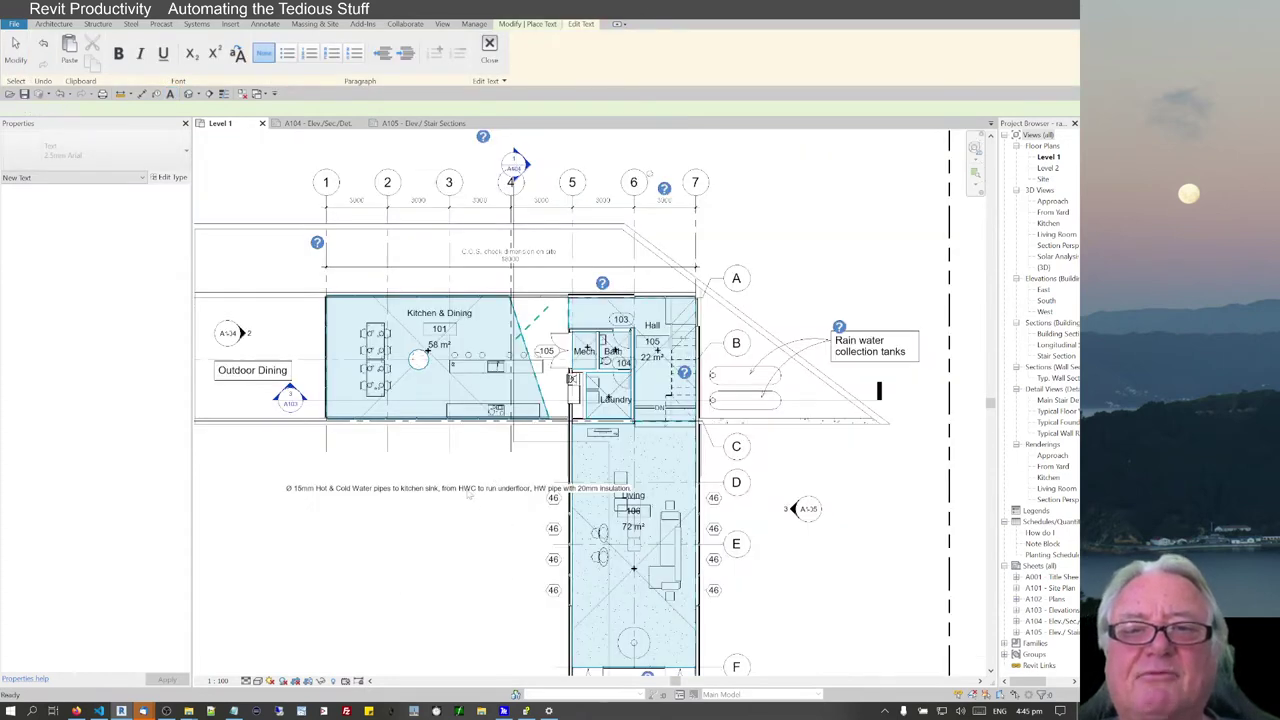
# Step: Narrow the hot and cold water note's text box so the text wraps onto four lines
pyautogui.click(600, 488)
pyautogui.moveTo(634, 488); pyautogui.dragTo(384, 481)
pyautogui.scroll(3, 343, 536)
pyautogui.click(280, 545)
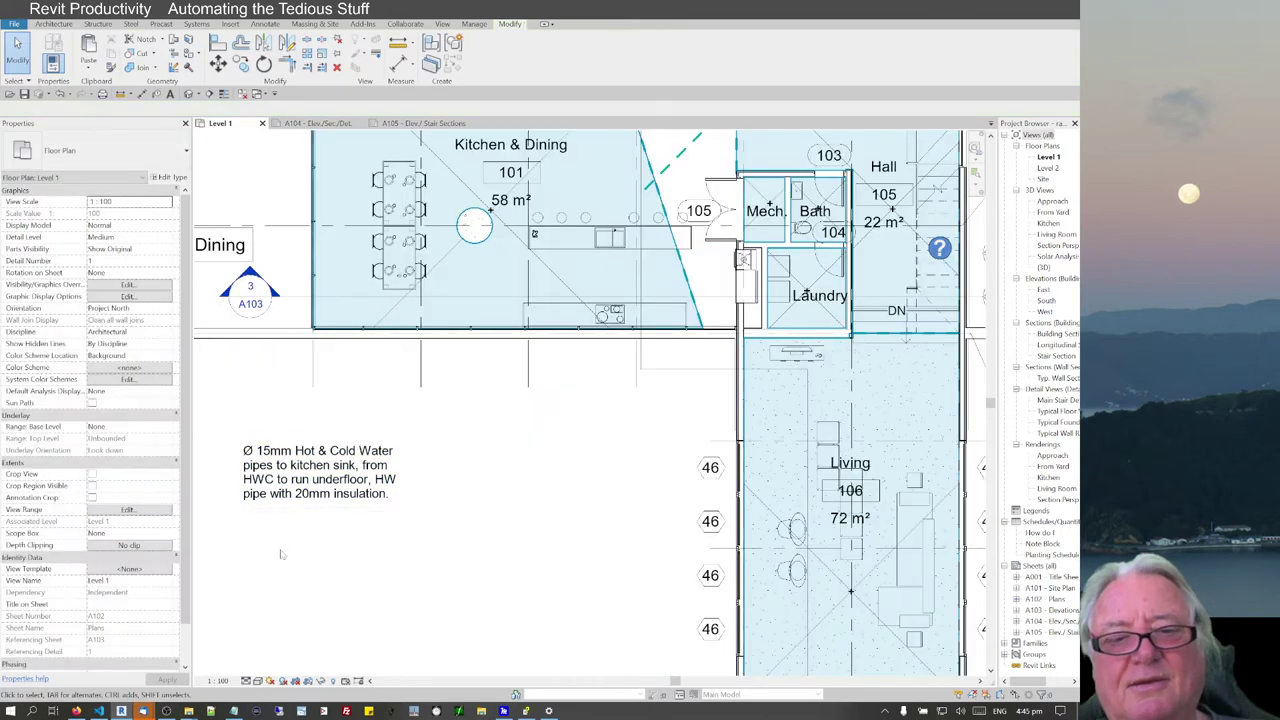
# Step: Insert the Ø 50mm kitchen sink waste note from __Pipe1.Txt below the water pipes note and narrow it to five lines
pyautogui.hotkey('ctrl', 'o')
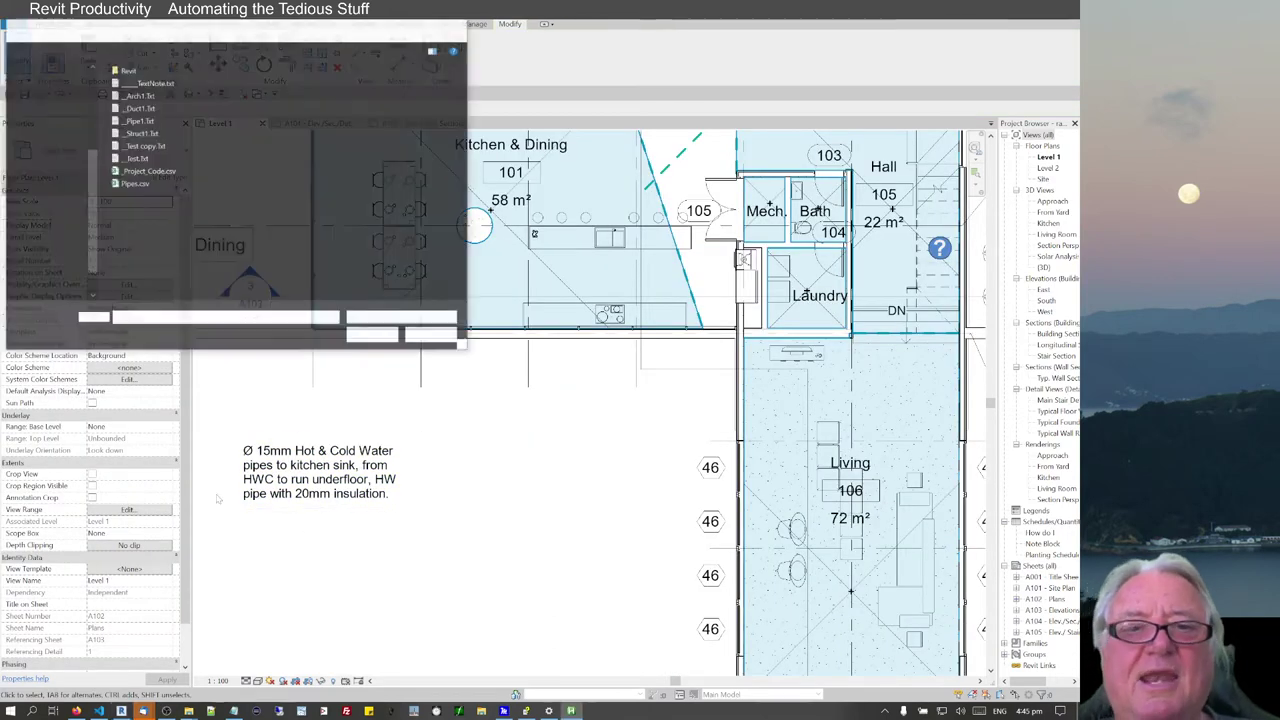
pyautogui.doubleClick(135, 121)
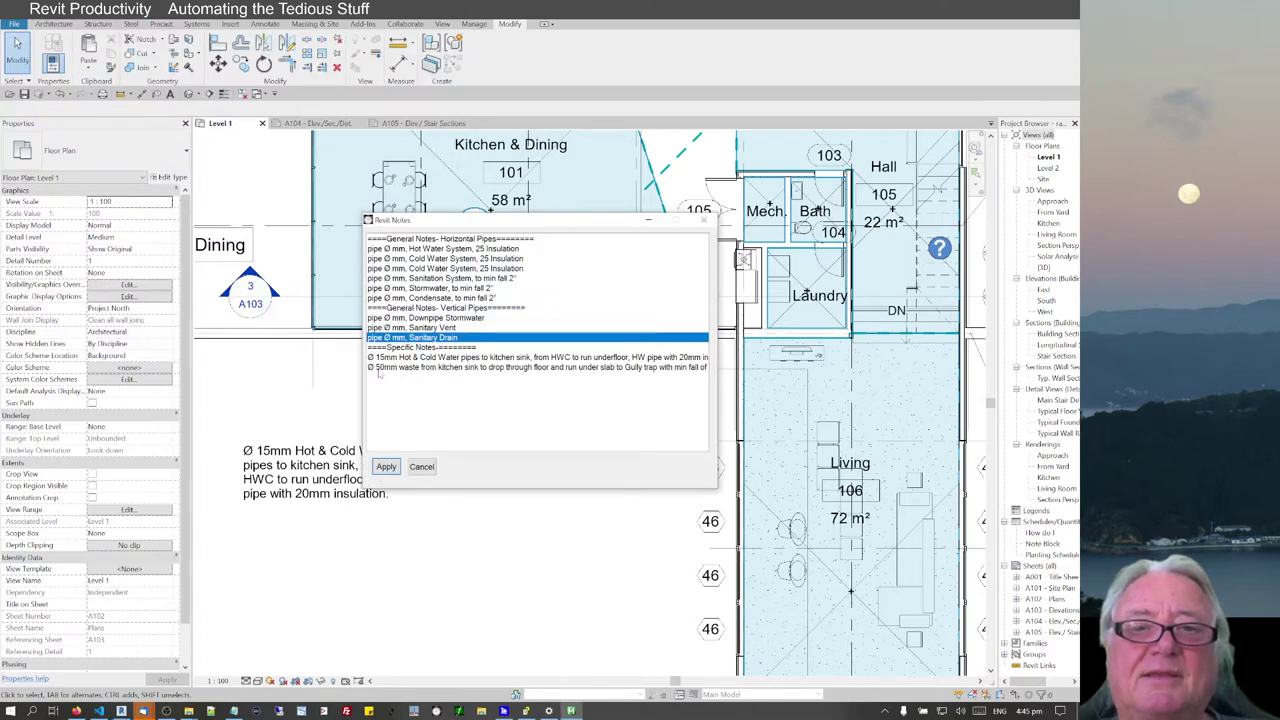
pyautogui.click(379, 368)
pyautogui.click(386, 468)
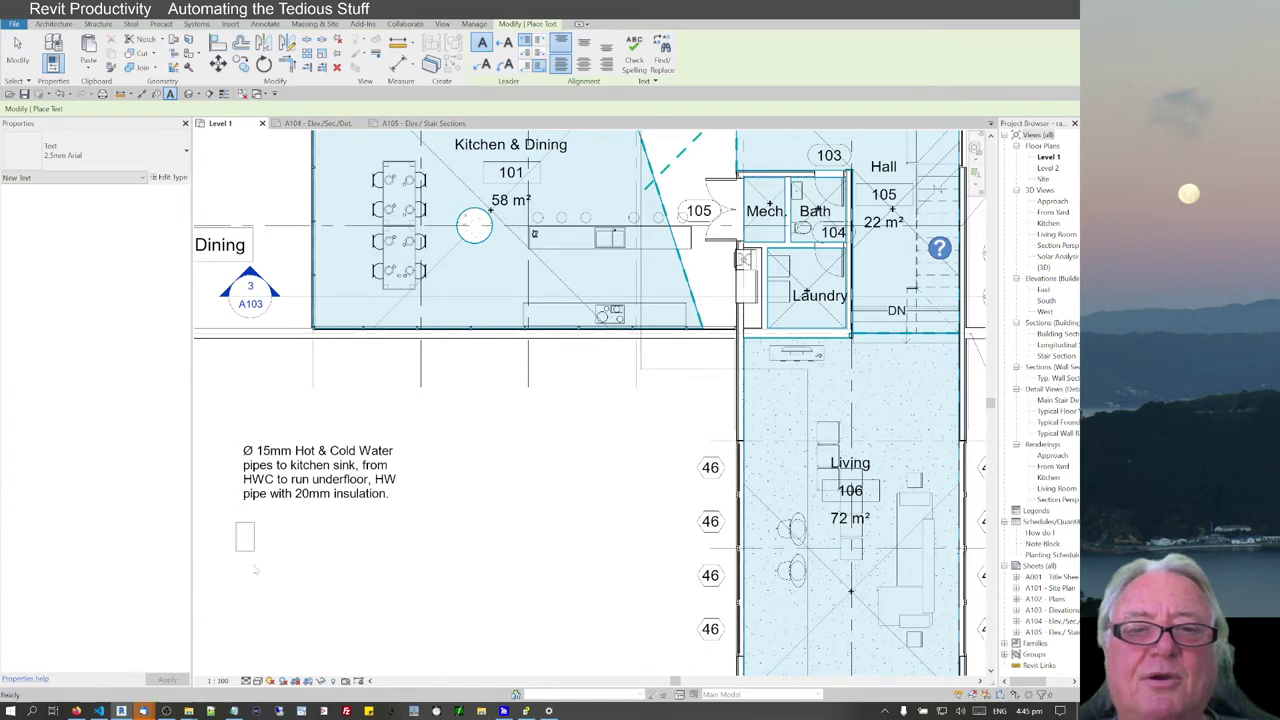
pyautogui.click(245, 537)
pyautogui.click(574, 588)
pyautogui.press('Escape')
pyautogui.click(700, 540)
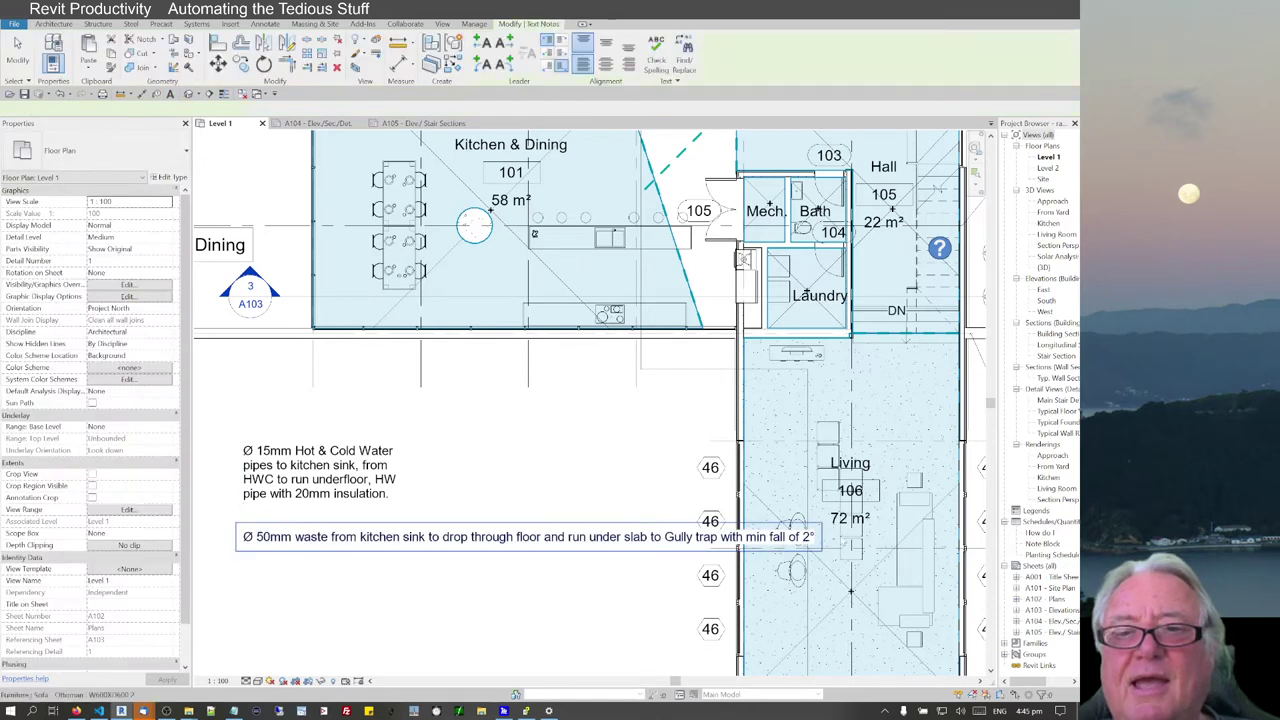
pyautogui.moveTo(822, 537); pyautogui.dragTo(394, 565)
# Step: Add a leader from the hot and cold water note to the kitchen sink, with its elbow level beside the first text line
pyautogui.click(358, 467)
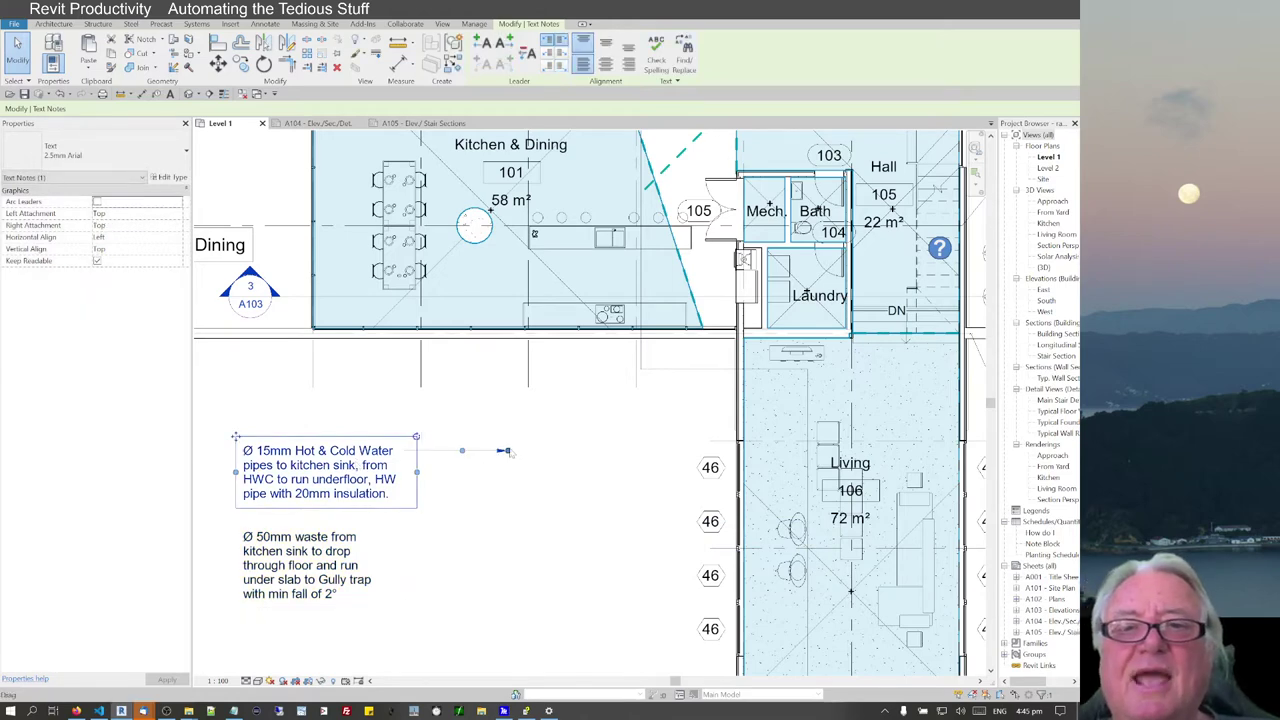
pyautogui.moveTo(508, 450); pyautogui.dragTo(607, 243)
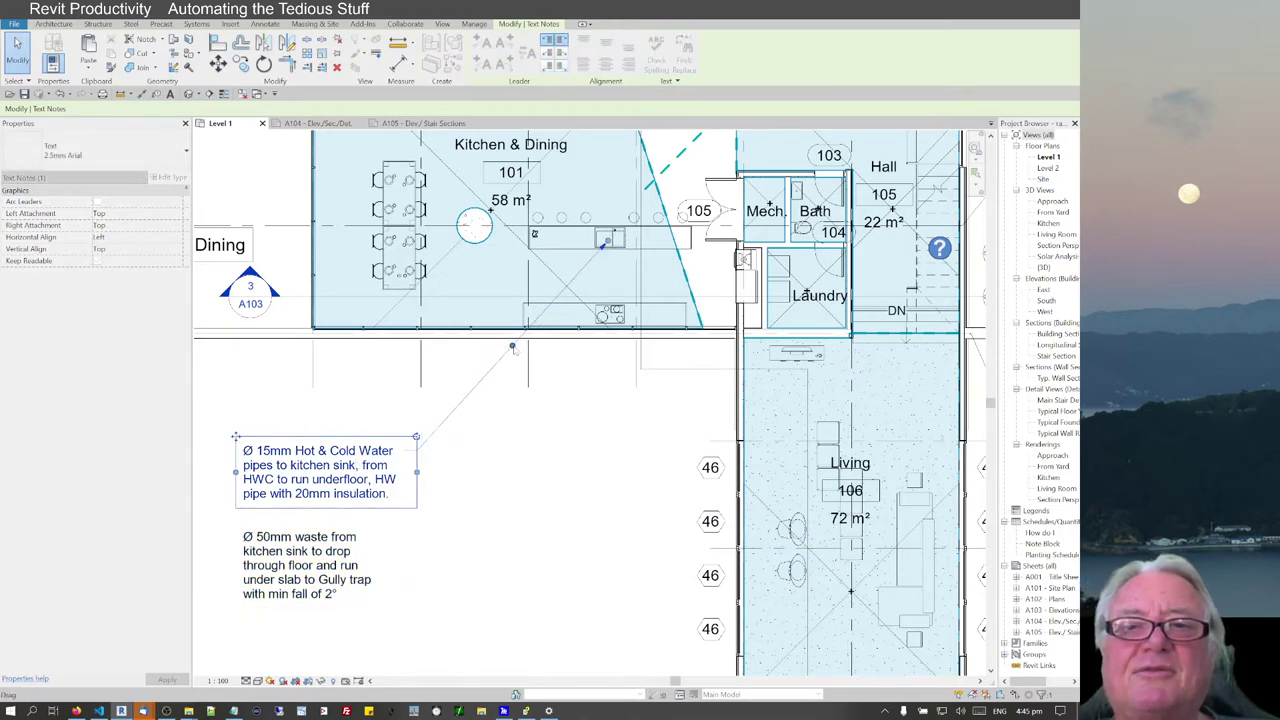
pyautogui.moveTo(512, 346); pyautogui.dragTo(437, 450)
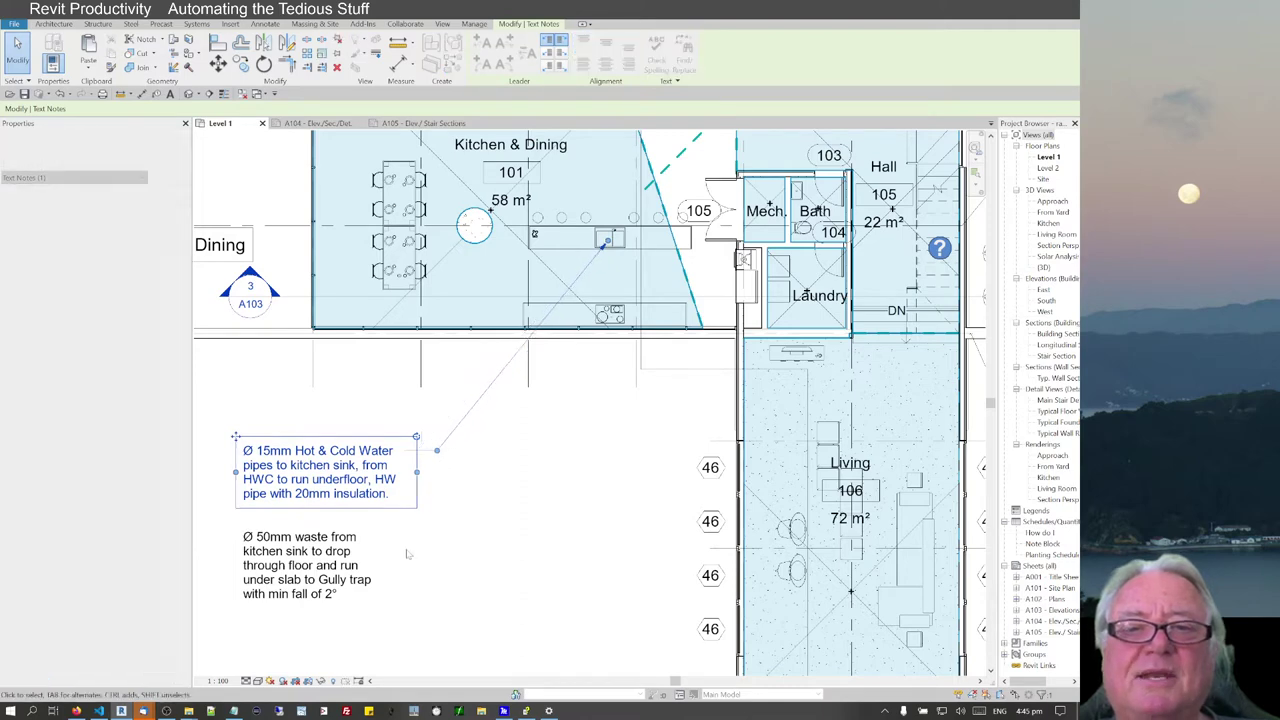
# Step: Add a leader from the Ø 50mm waste note to the kitchen sink, with its elbow level beside the first text line
pyautogui.click(407, 553)
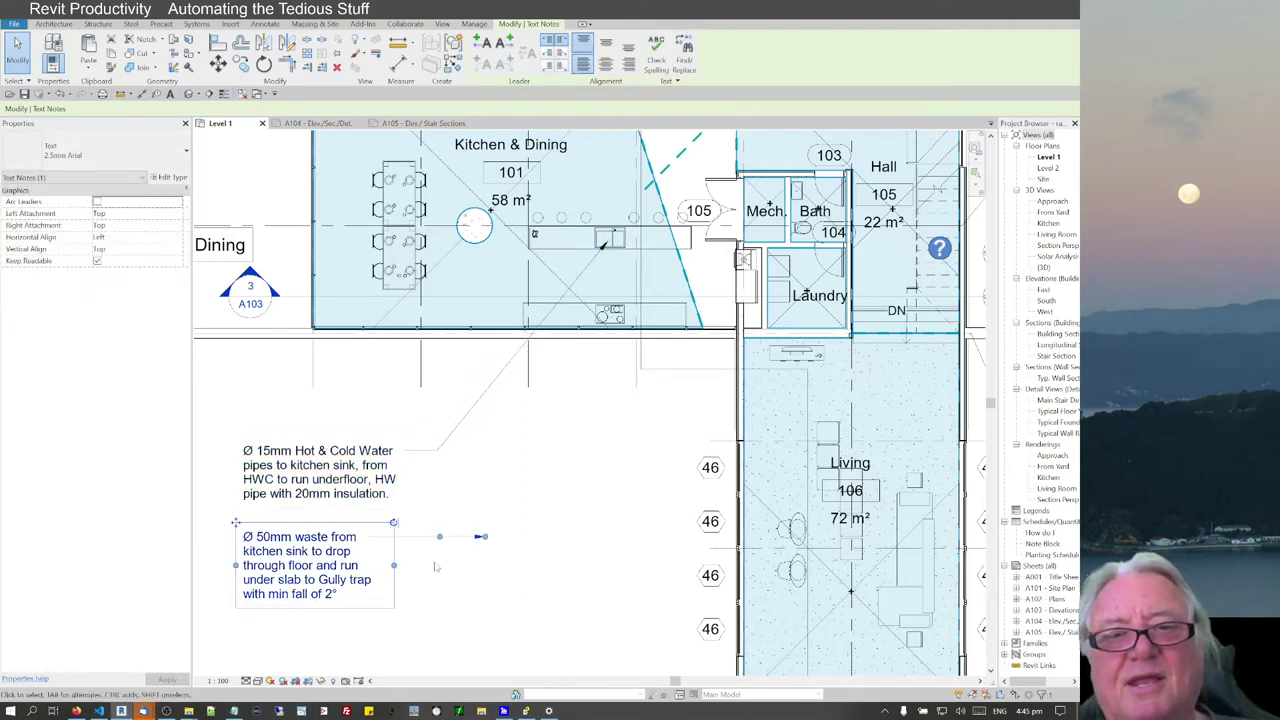
pyautogui.moveTo(485, 536); pyautogui.dragTo(606, 250)
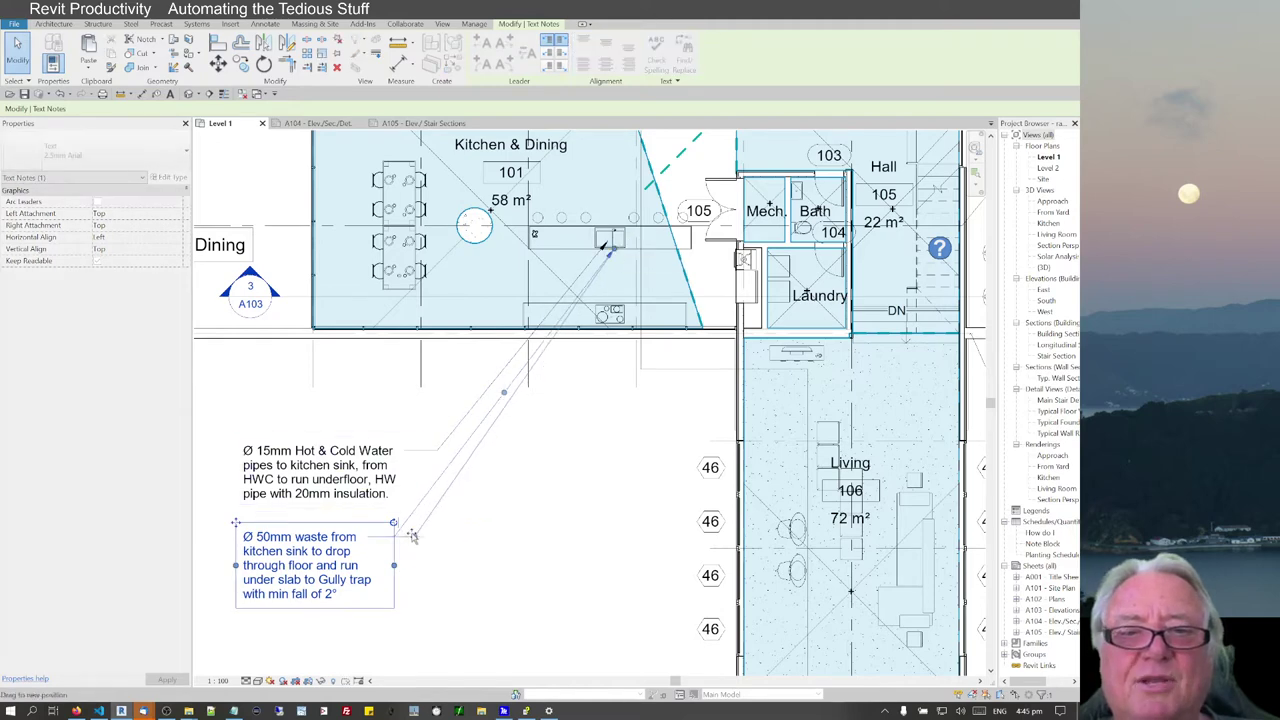
pyautogui.moveTo(492, 549); pyautogui.dragTo(505, 488, button='middle')
# Step: Move the diameter symbol in the hot and cold water note so the size reads "15mmØ"
pyautogui.scroll(-3, 505, 488)
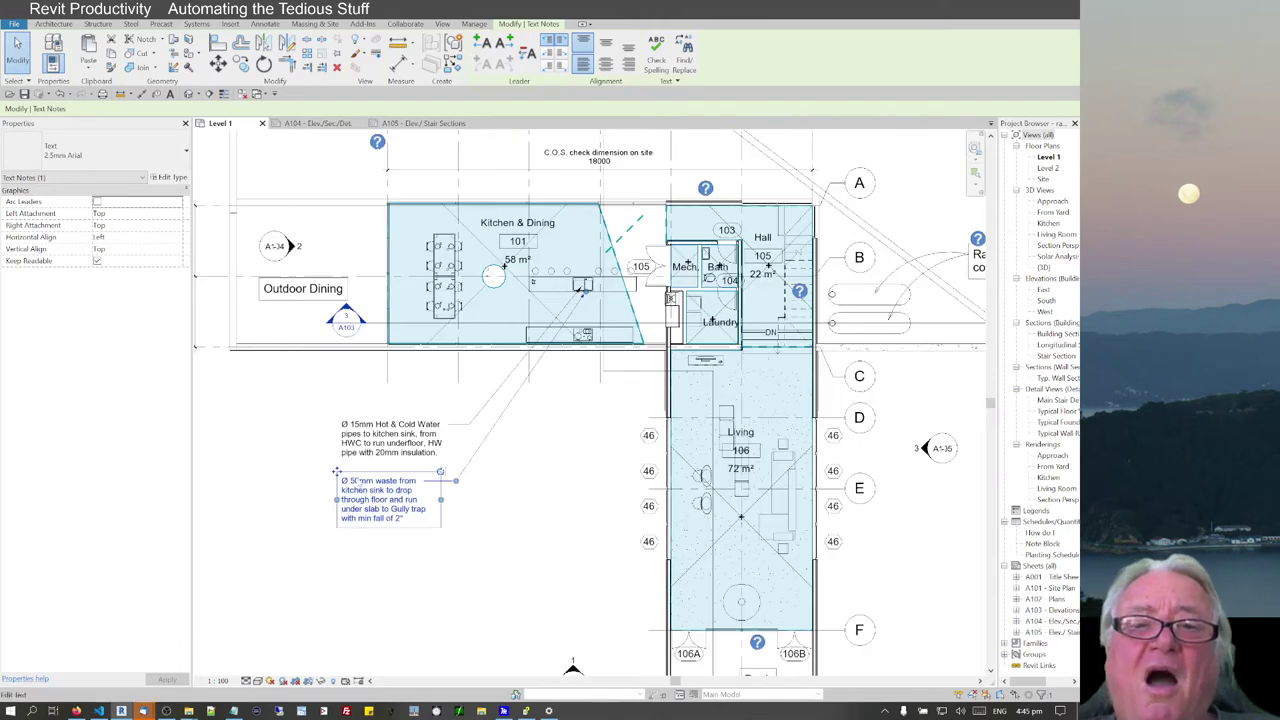
pyautogui.scroll(5, 337, 471)
pyautogui.doubleClick(347, 332)
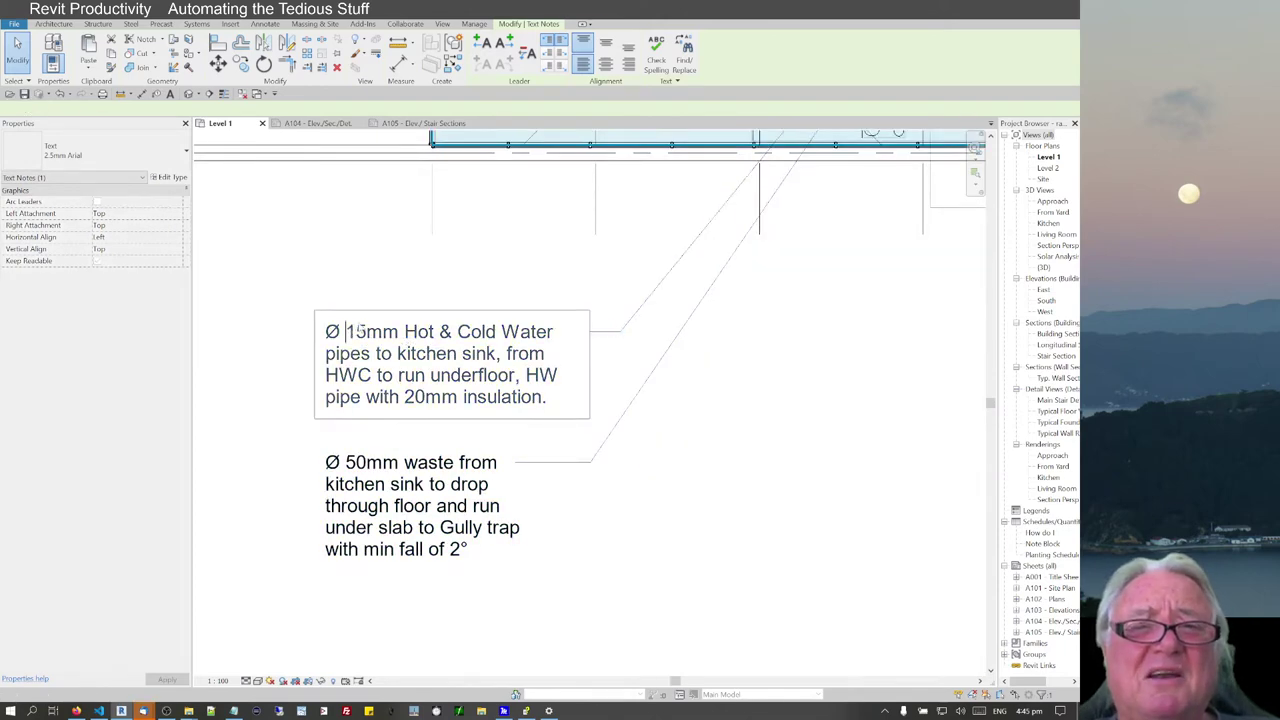
pyautogui.moveTo(347, 332); pyautogui.dragTo(302, 335)
pyautogui.press('Delete')
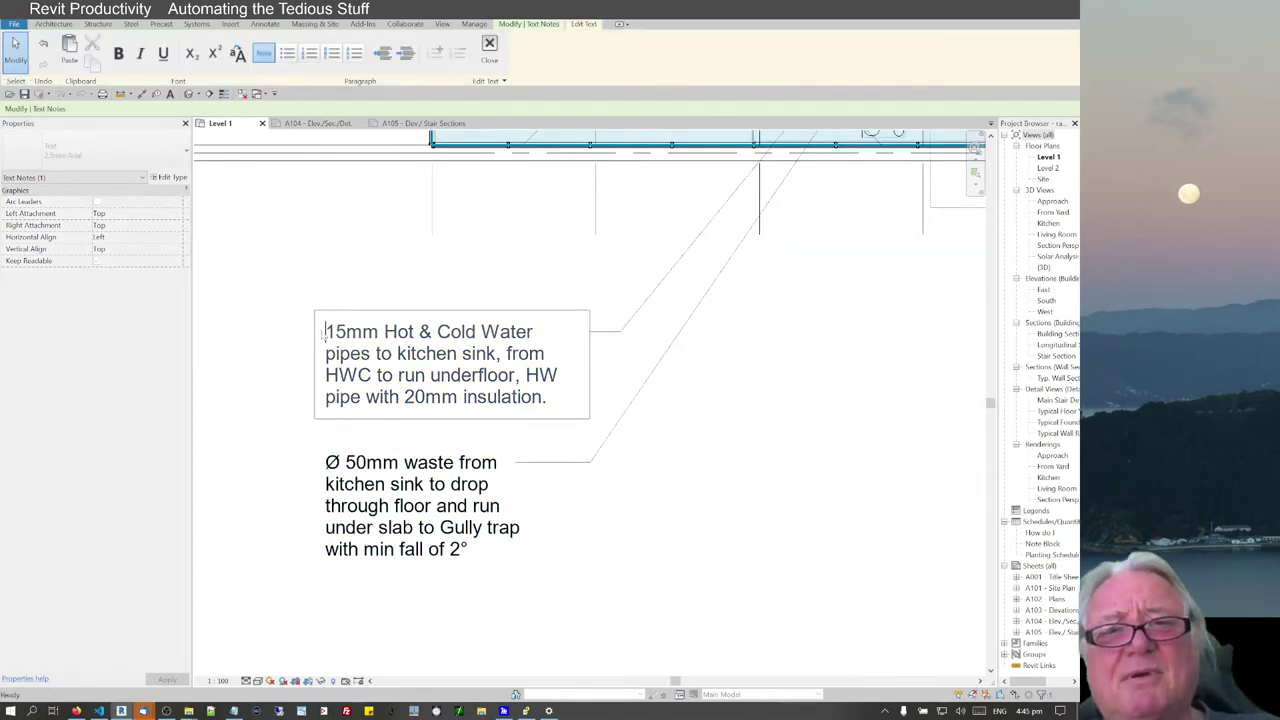
pyautogui.click(381, 336)
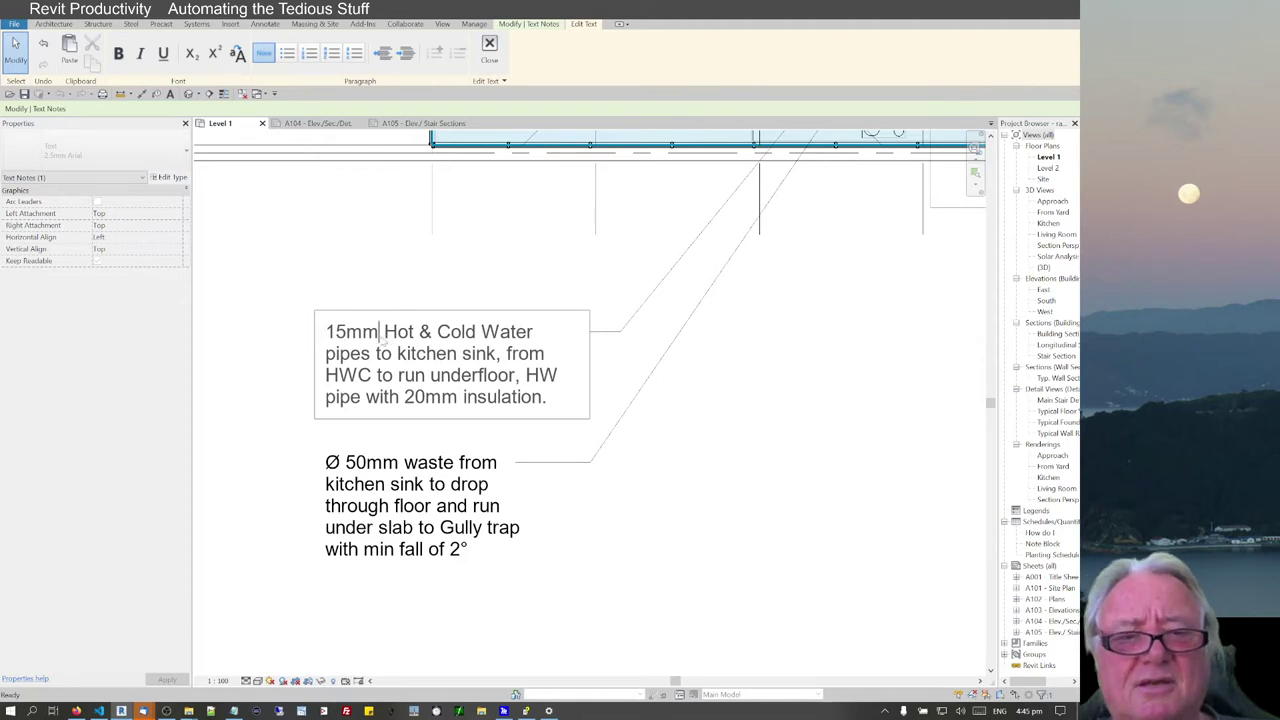
pyautogui.write('dia')
pyautogui.press('BackSpace')
pyautogui.press('BackSpace')
pyautogui.press('BackSpace')
pyautogui.write('Ø')
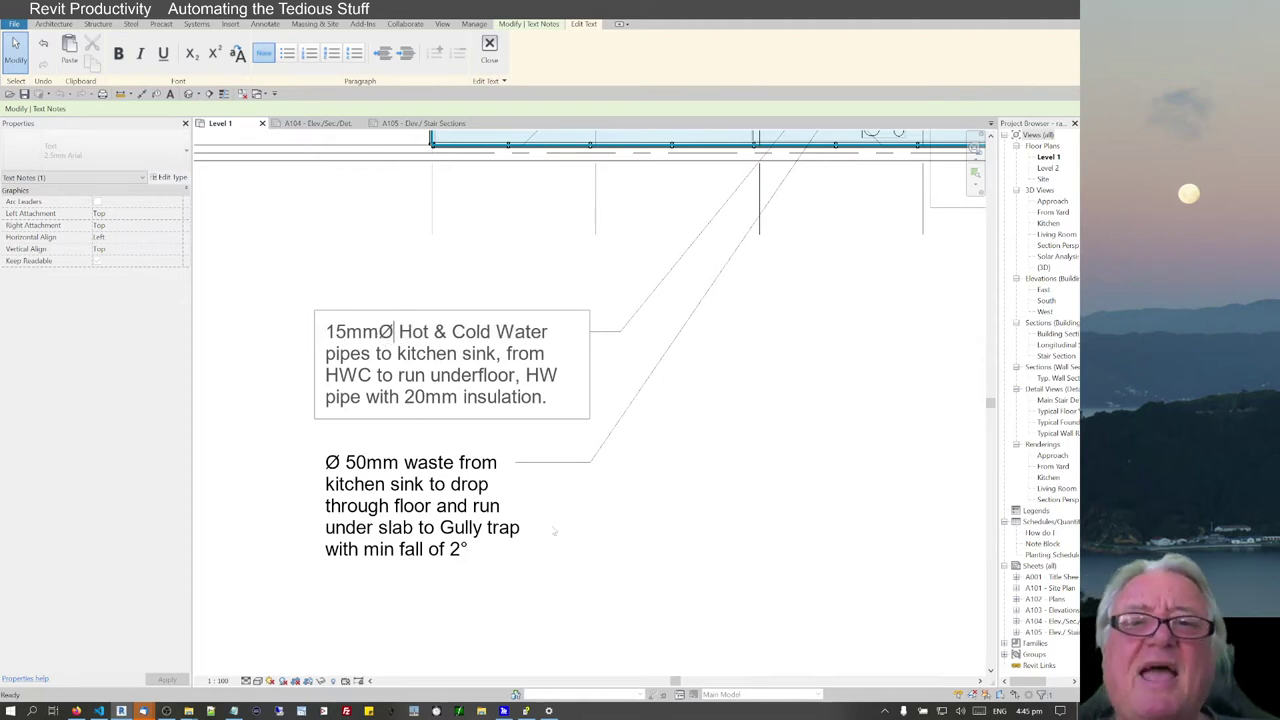
pyautogui.click(568, 530)
# Step: Re-enter the degree symbol after the 2 at the end of the Ø 50mm waste note
pyautogui.click(462, 558)
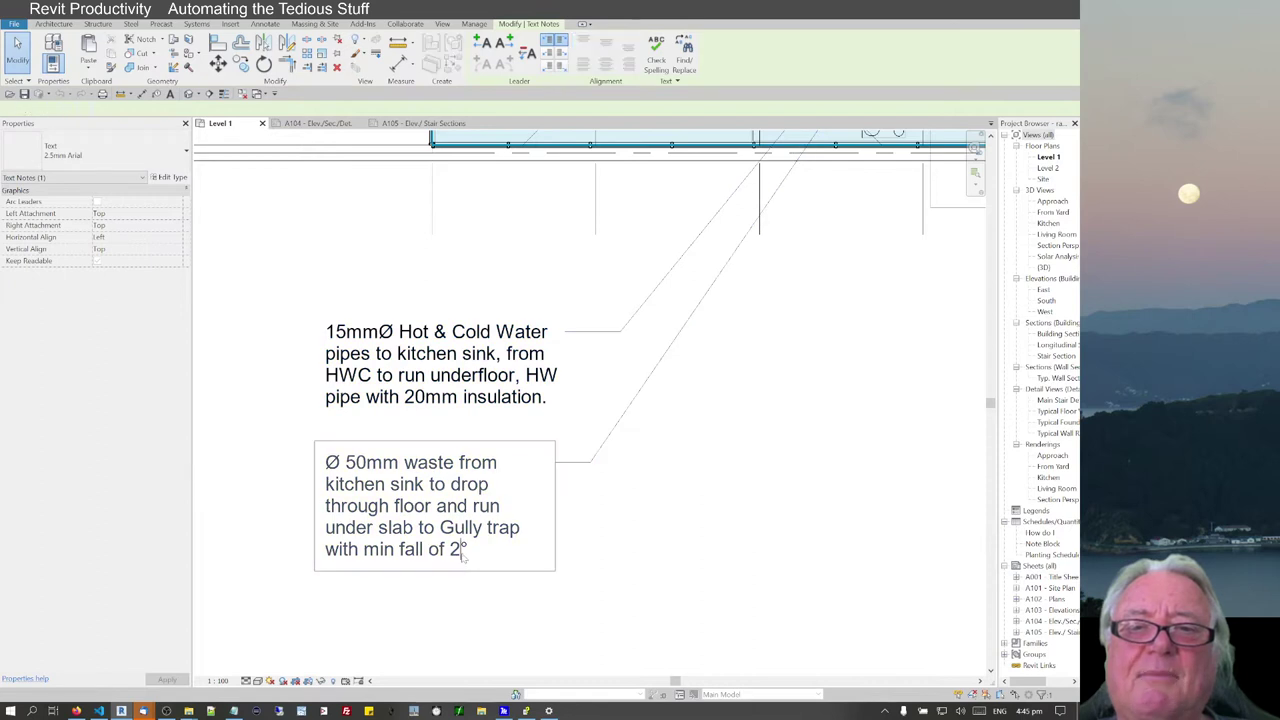
pyautogui.click(487, 551)
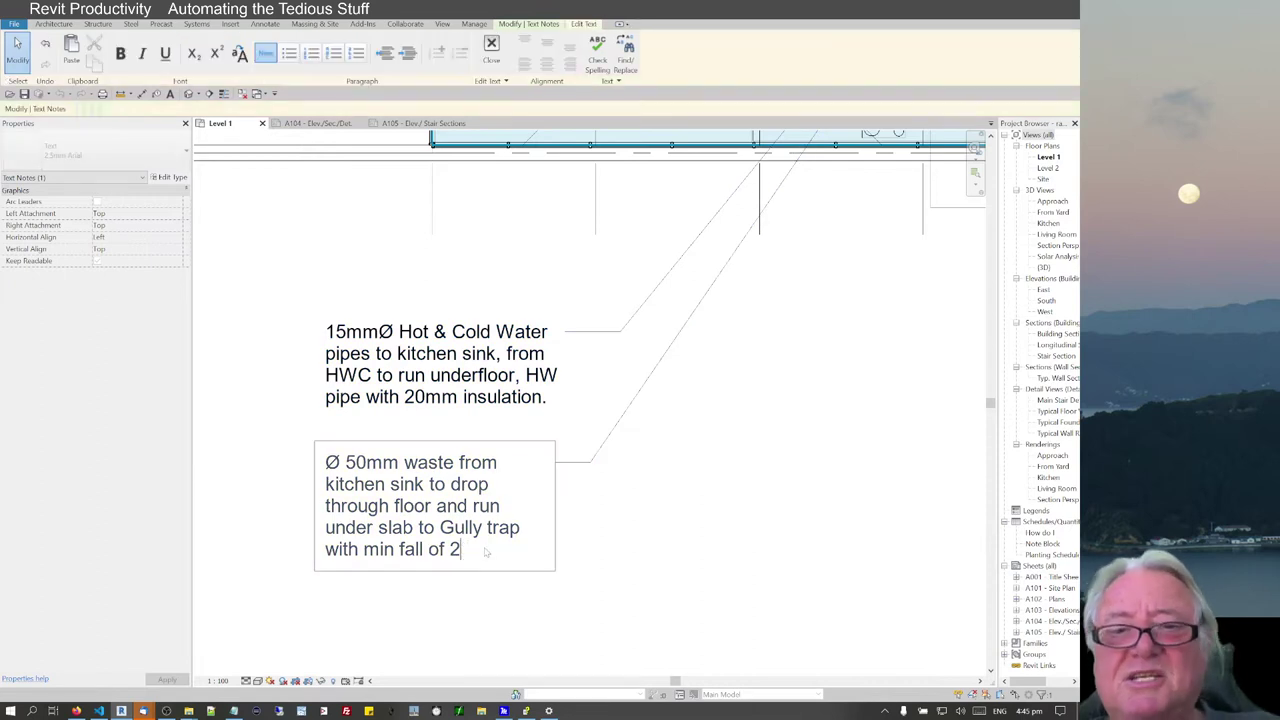
pyautogui.write('deg')
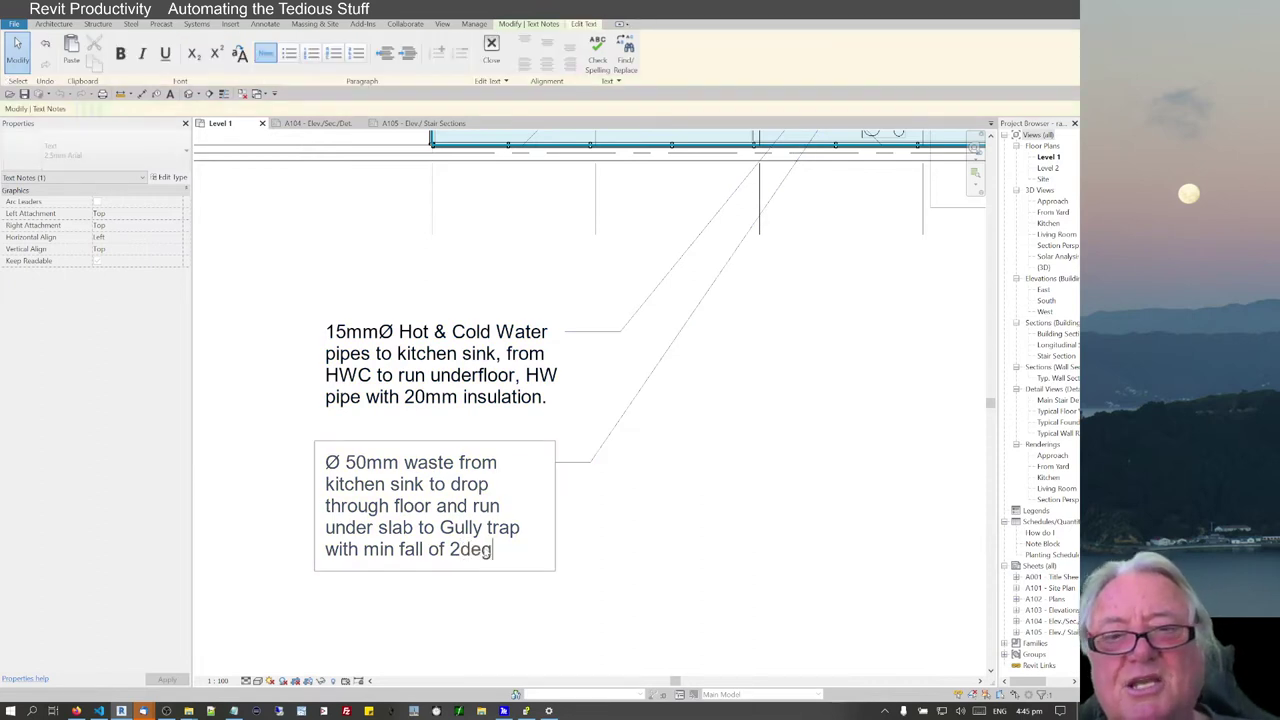
pyautogui.press('BackSpace')
pyautogui.press('BackSpace')
pyautogui.press('BackSpace')
pyautogui.write('°')
pyautogui.click(608, 580)
pyautogui.scroll(-4, 600, 520)
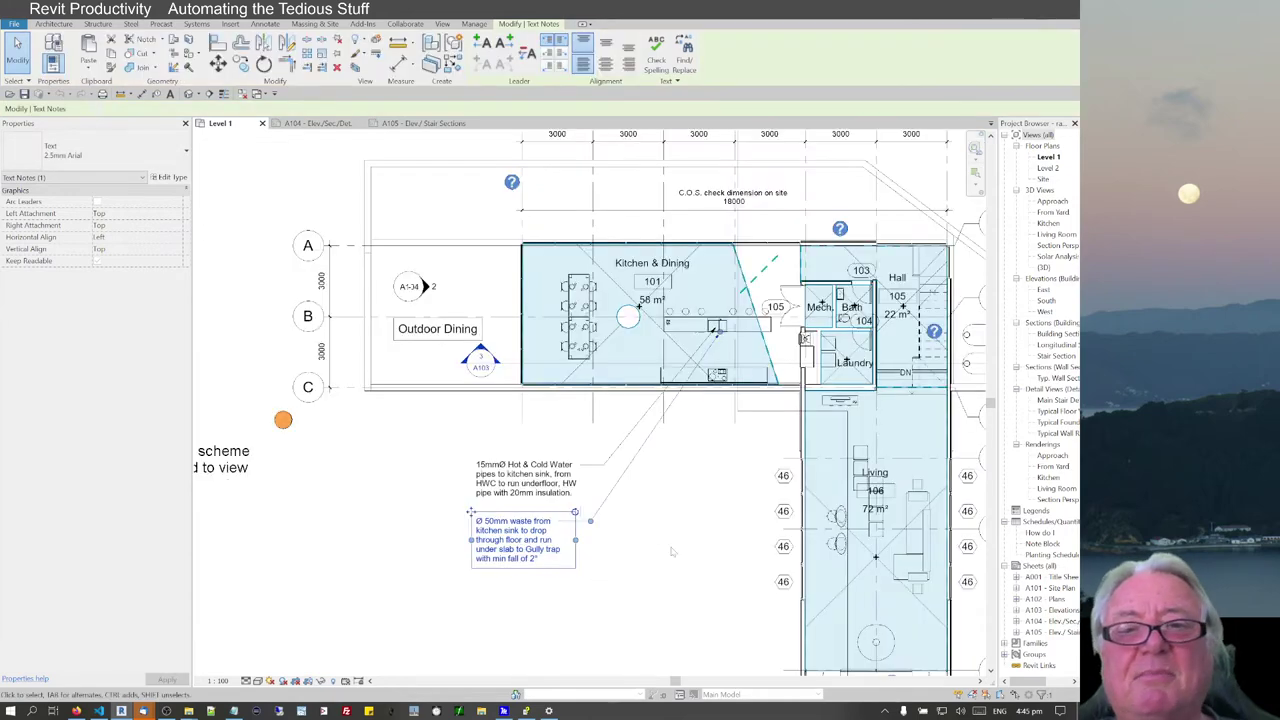
pyautogui.click(618, 470)
pyautogui.moveTo(618, 470); pyautogui.dragTo(601, 441, button='middle')
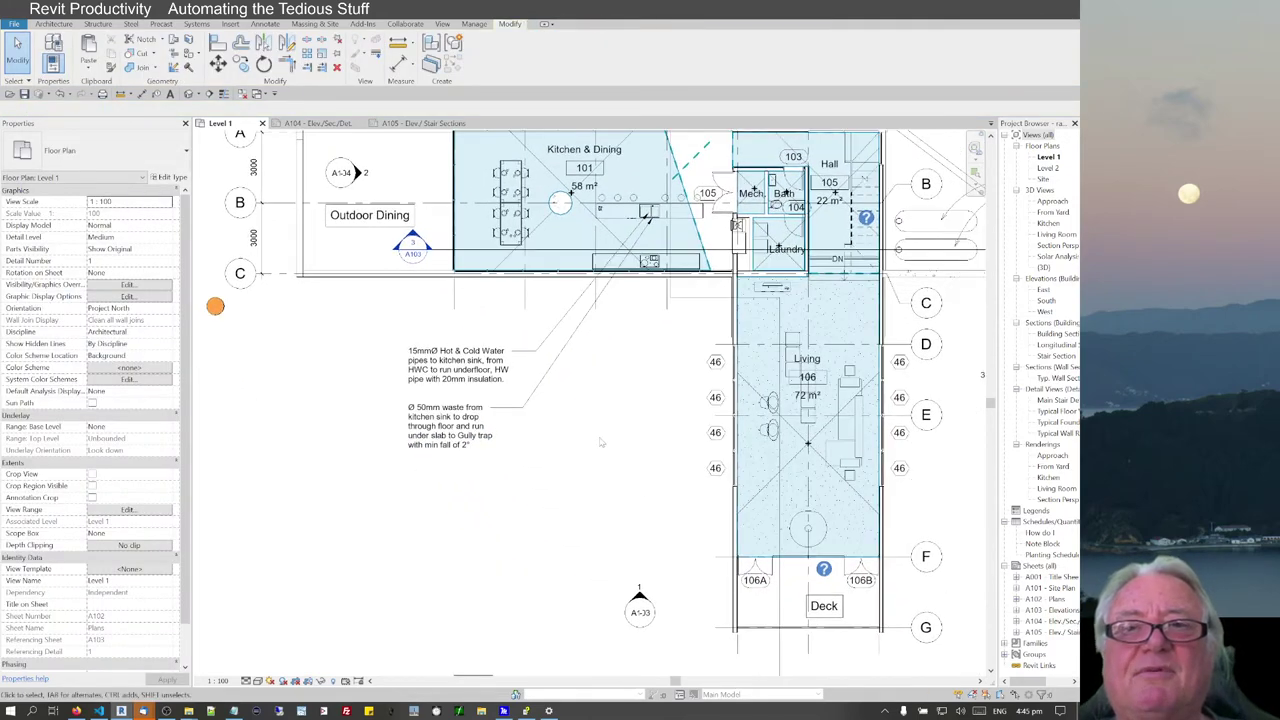
pyautogui.scroll(-1, 557, 537)
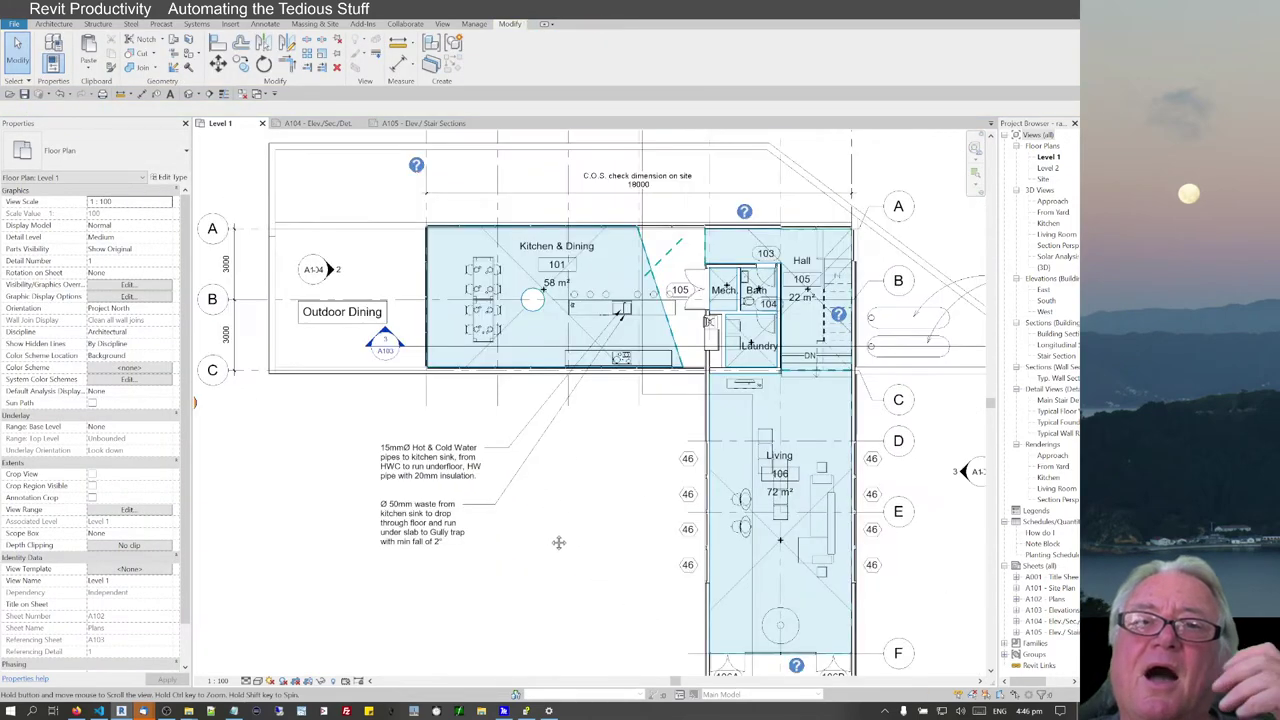
pyautogui.scroll(1, 551, 540)
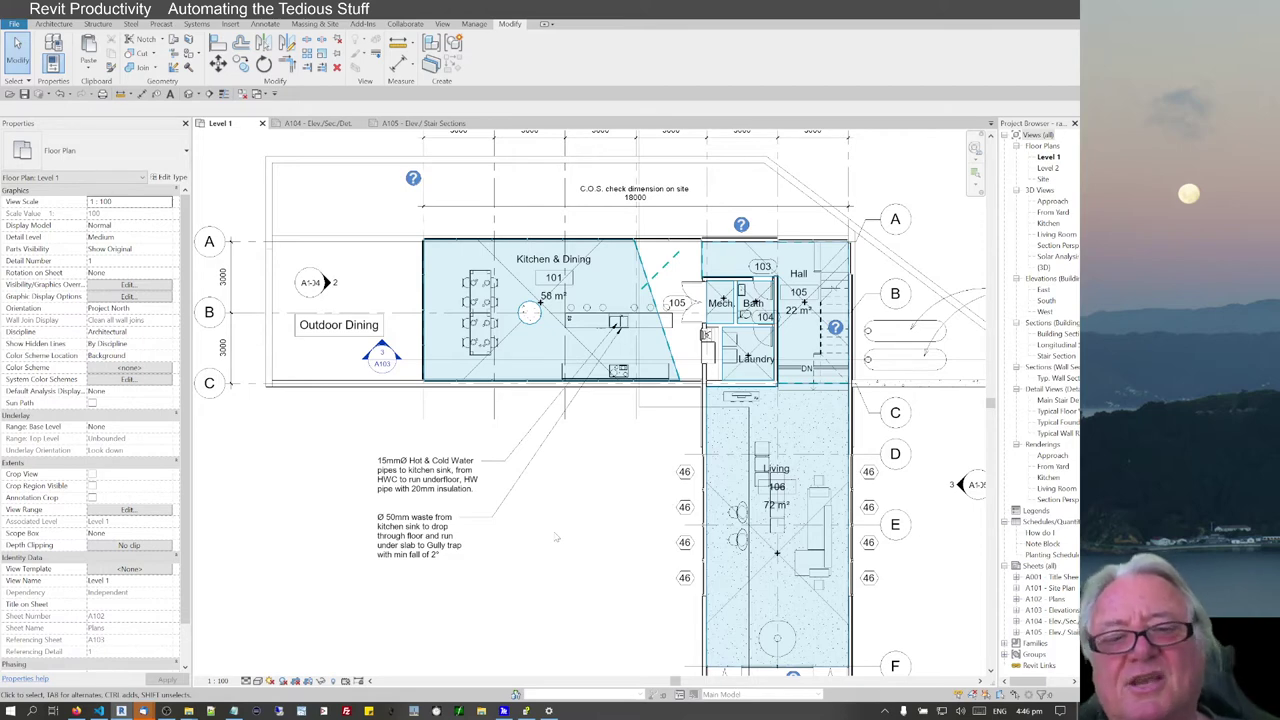
# Step: Hide the Interior Fill and Reference subcategories of Rooms in the Level 1 floor plan
pyautogui.press('v')
pyautogui.press('g')
pyautogui.click(273, 318)
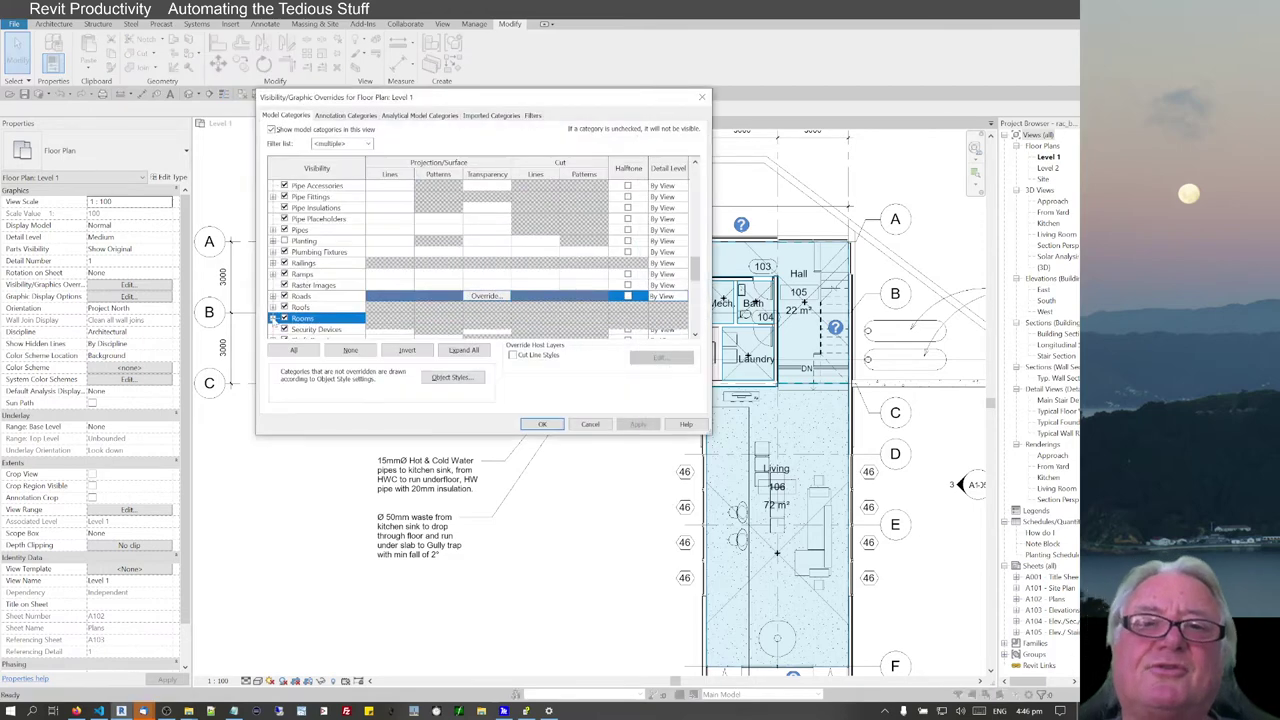
pyautogui.scroll(-1, 300, 320)
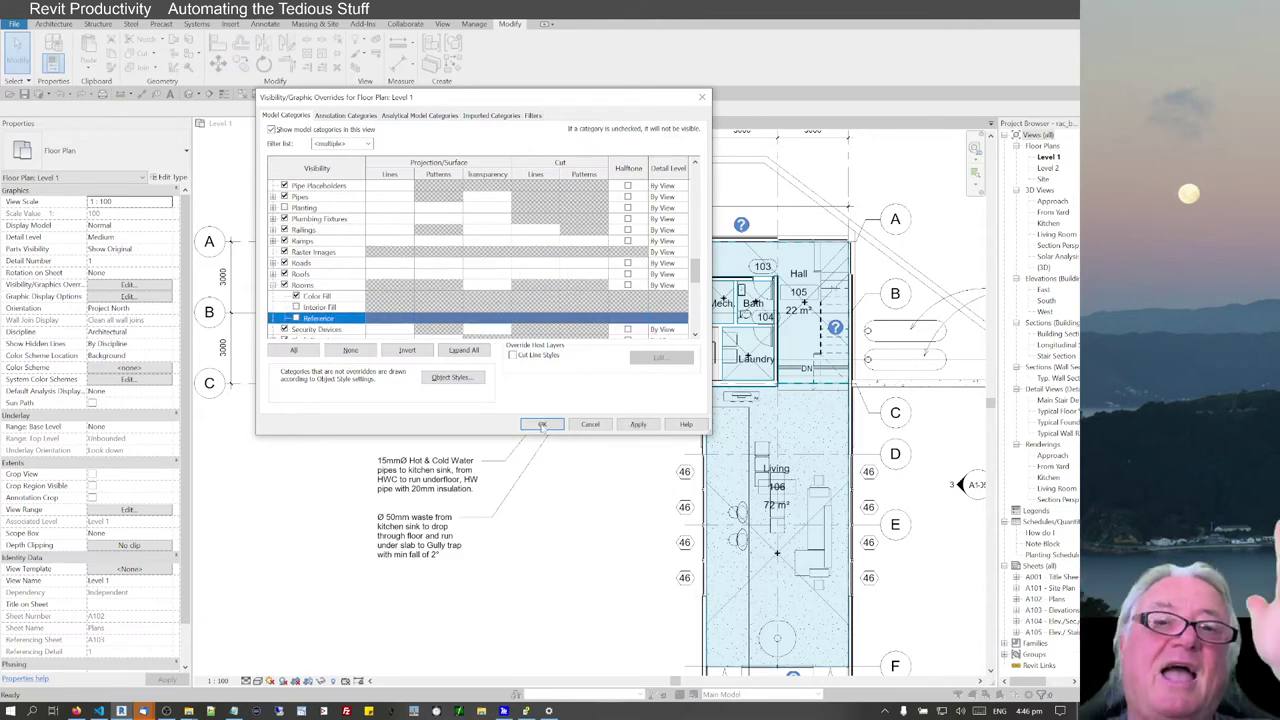
pyautogui.click(542, 424)
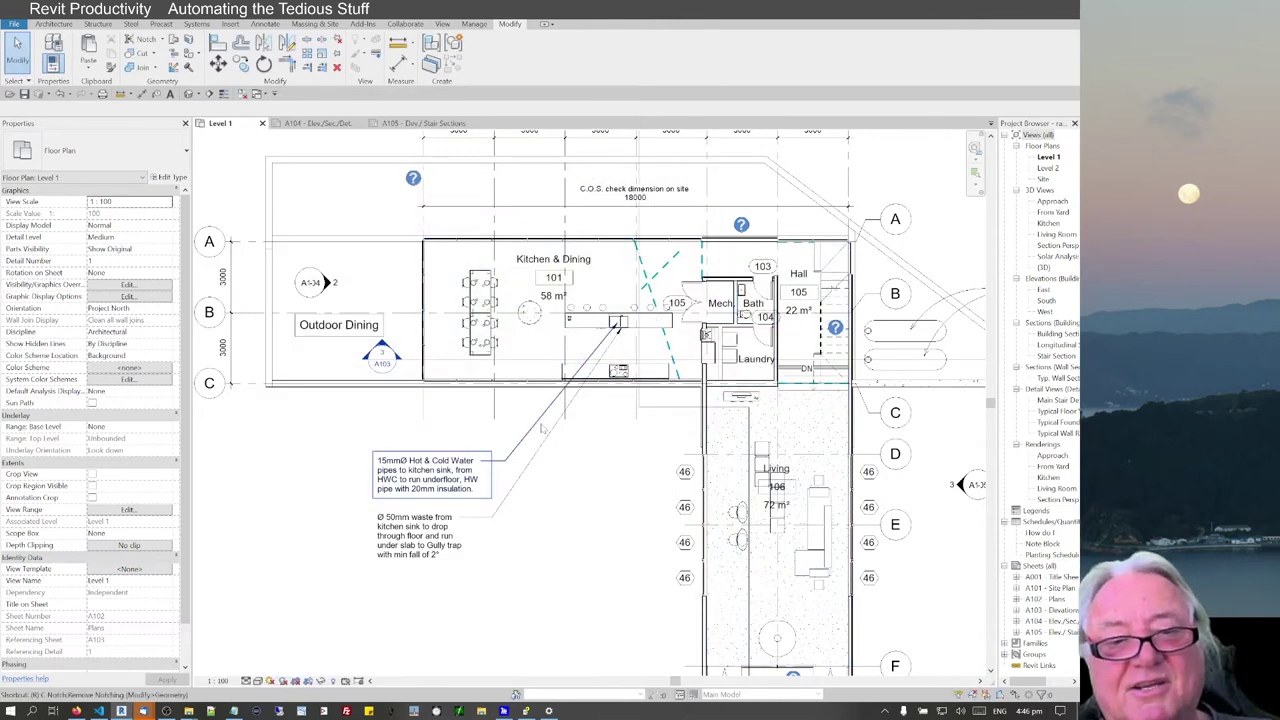
# Step: Show the Rooms Interior Fill and Reference subcategories in the Level 1 plan again
pyautogui.click(273, 318)
pyautogui.click(296, 318)
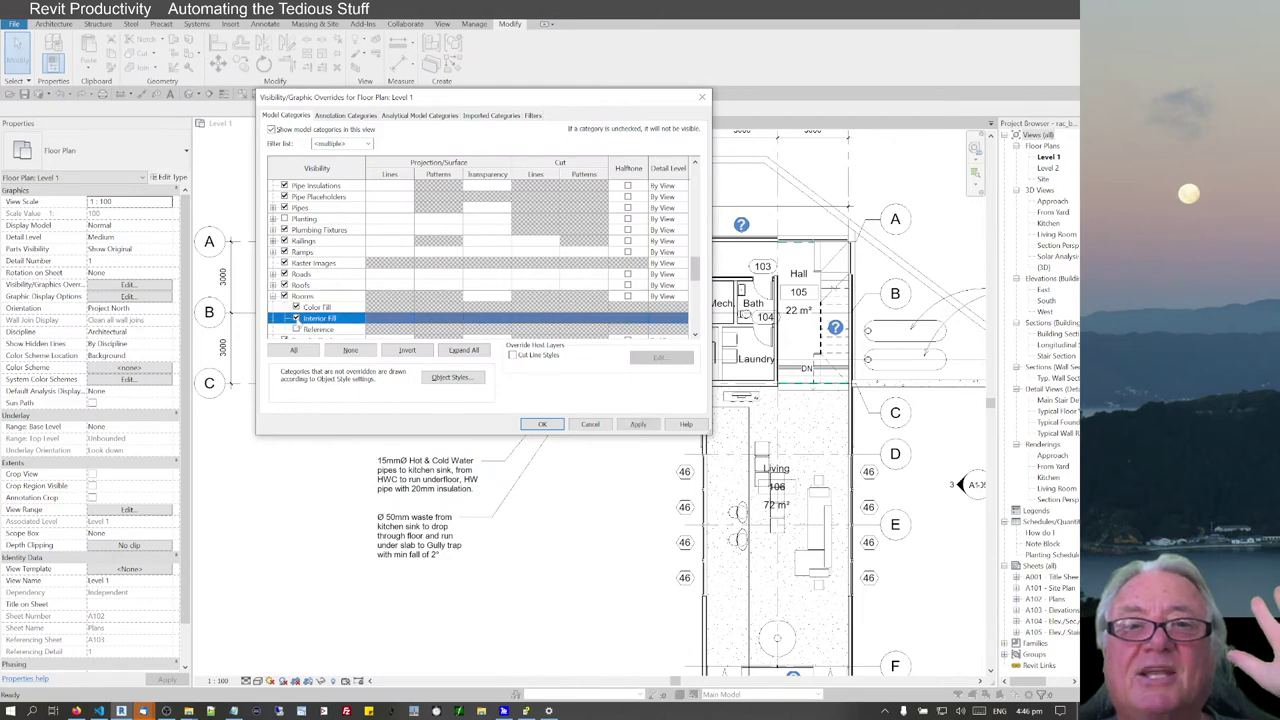
pyautogui.click(296, 329)
pyautogui.click(542, 424)
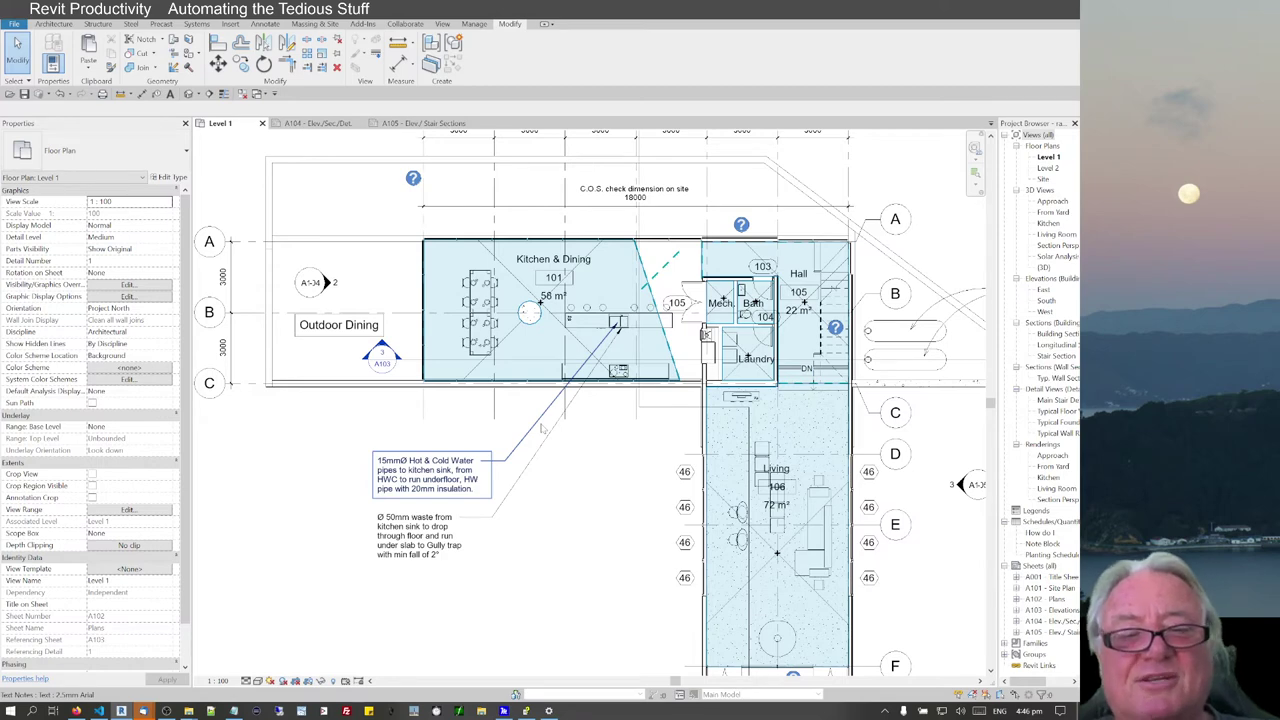
# Step: Hide the Room Separation lines in the Level 1 plan's visibility overrides
pyautogui.press('v')
pyautogui.press('g')
pyautogui.click(273, 318)
pyautogui.click(273, 318)
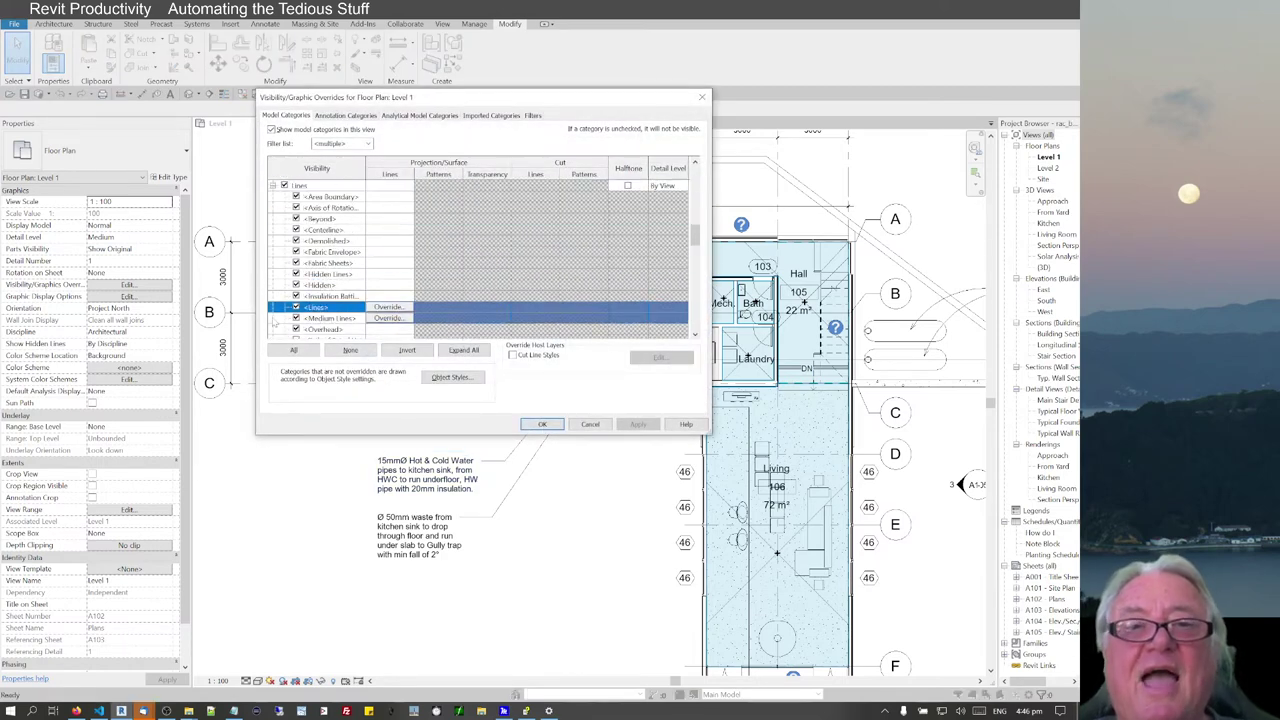
pyautogui.click(542, 424)
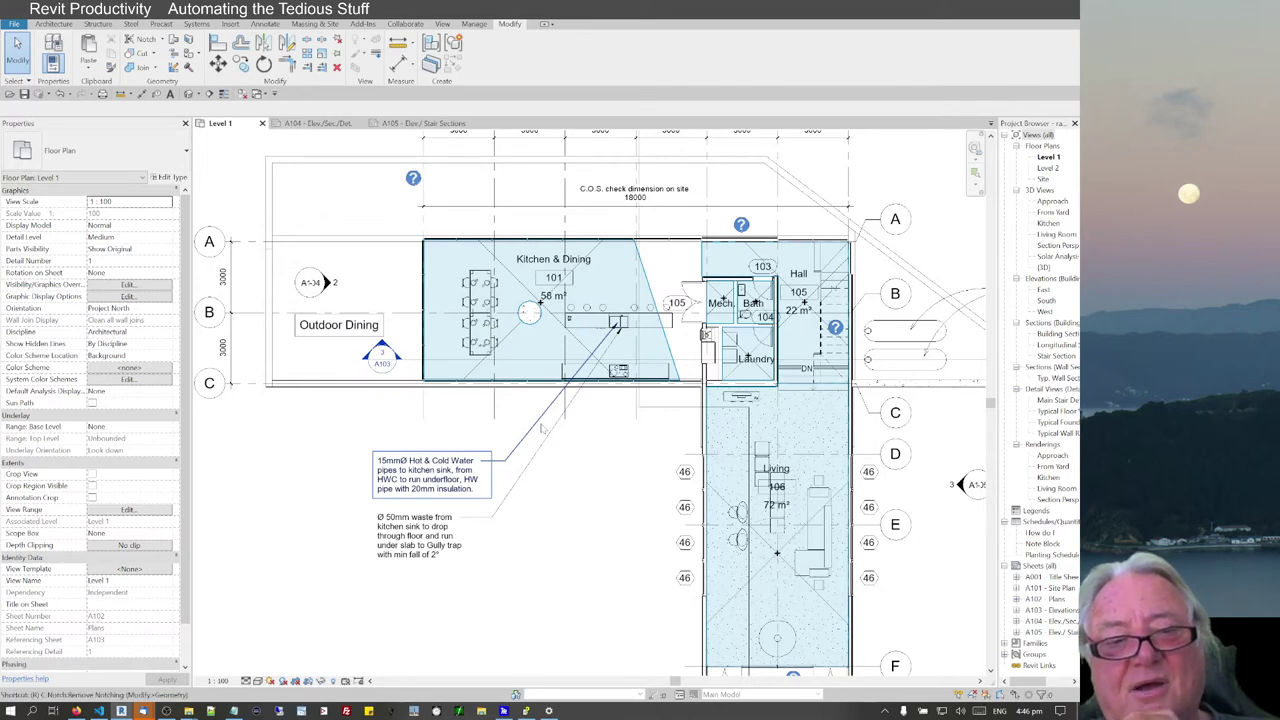
# Step: Turn the Room Separation lines back on in the Level 1 plan's visibility overrides
pyautogui.press('v')
pyautogui.press('v')
pyautogui.scroll(-1, 273, 321)
pyautogui.click(274, 318)
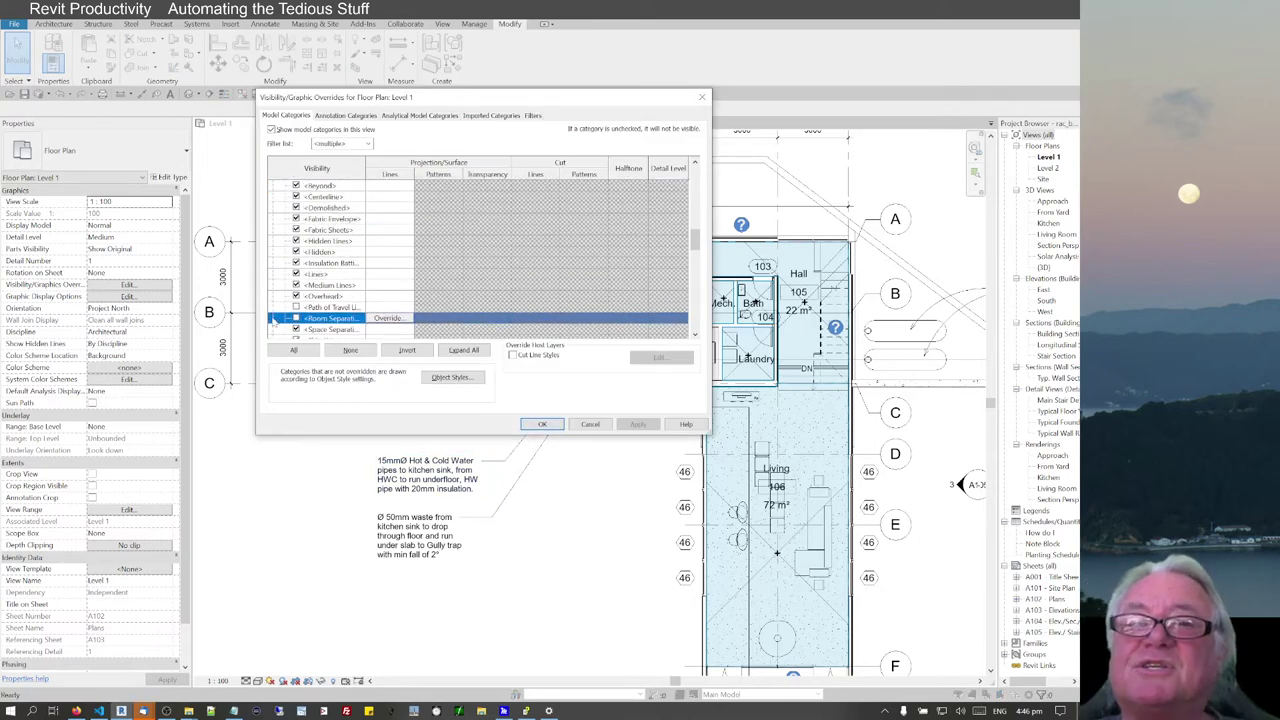
pyautogui.click(541, 424)
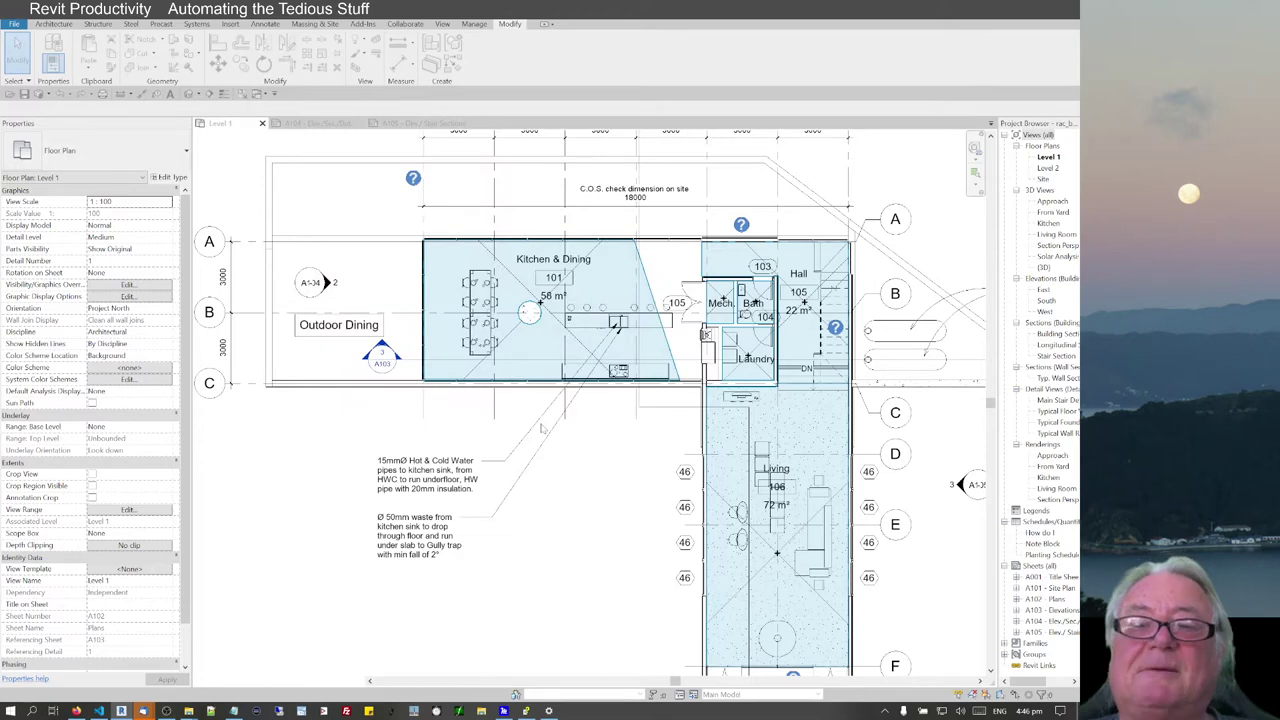
# Step: Create a rectangular filled region about 6000 by 2925 mm over the Deck, between its side walls from the living room doors to grid G
pyautogui.scroll(-1, 563, 559)
pyautogui.moveTo(556, 568); pyautogui.dragTo(531, 289, button='middle')
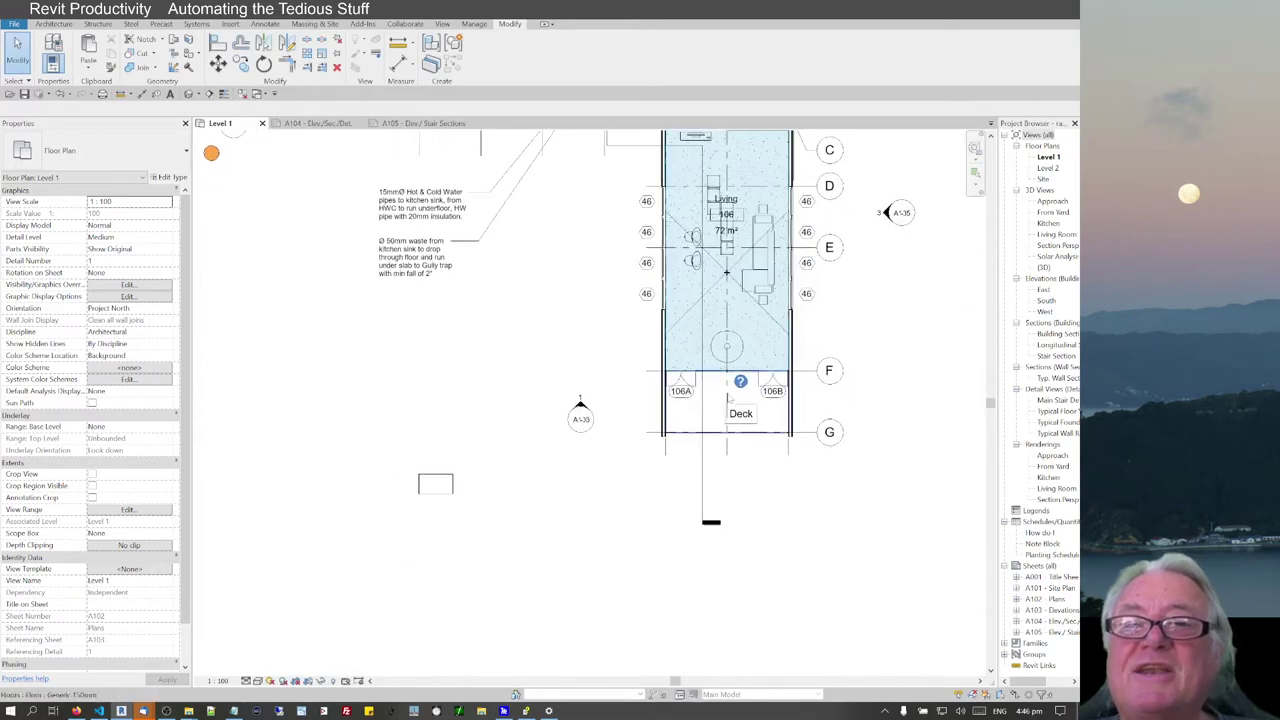
pyautogui.scroll(3, 729, 398)
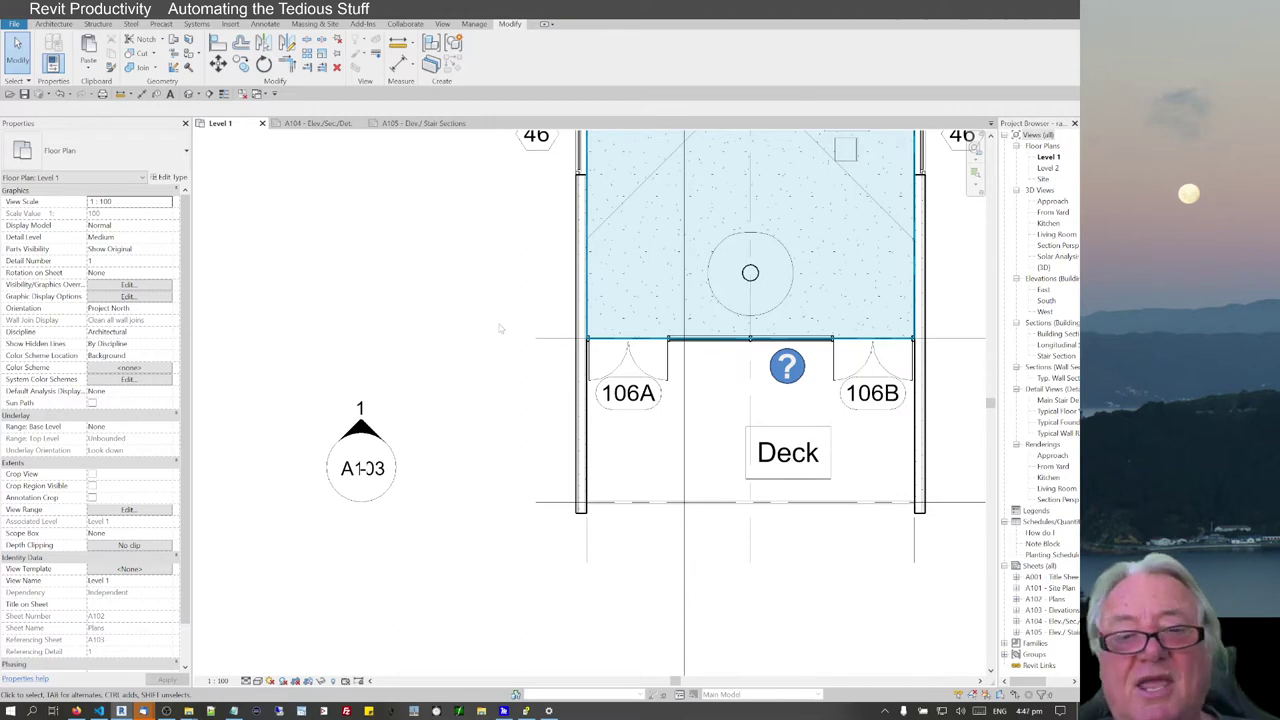
pyautogui.press('f')
pyautogui.press('r')
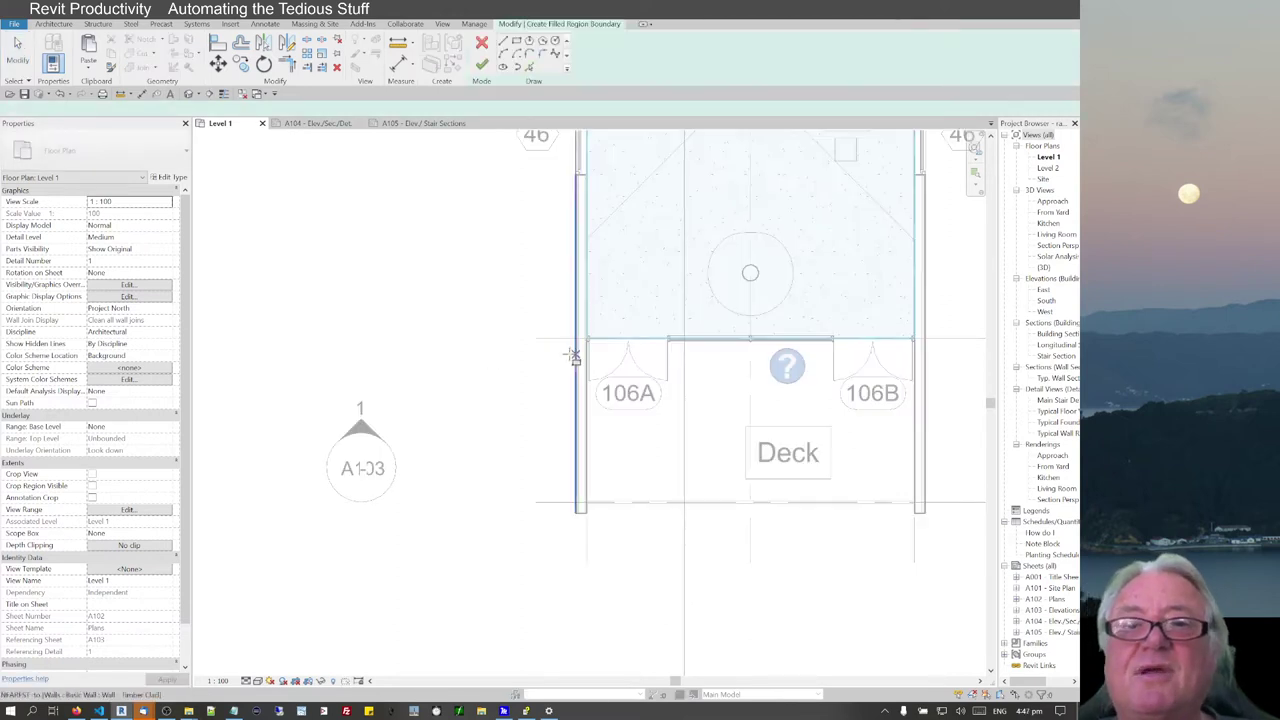
pyautogui.scroll(3, 568, 348)
pyautogui.press('r')
pyautogui.press('c')
pyautogui.click(622, 326)
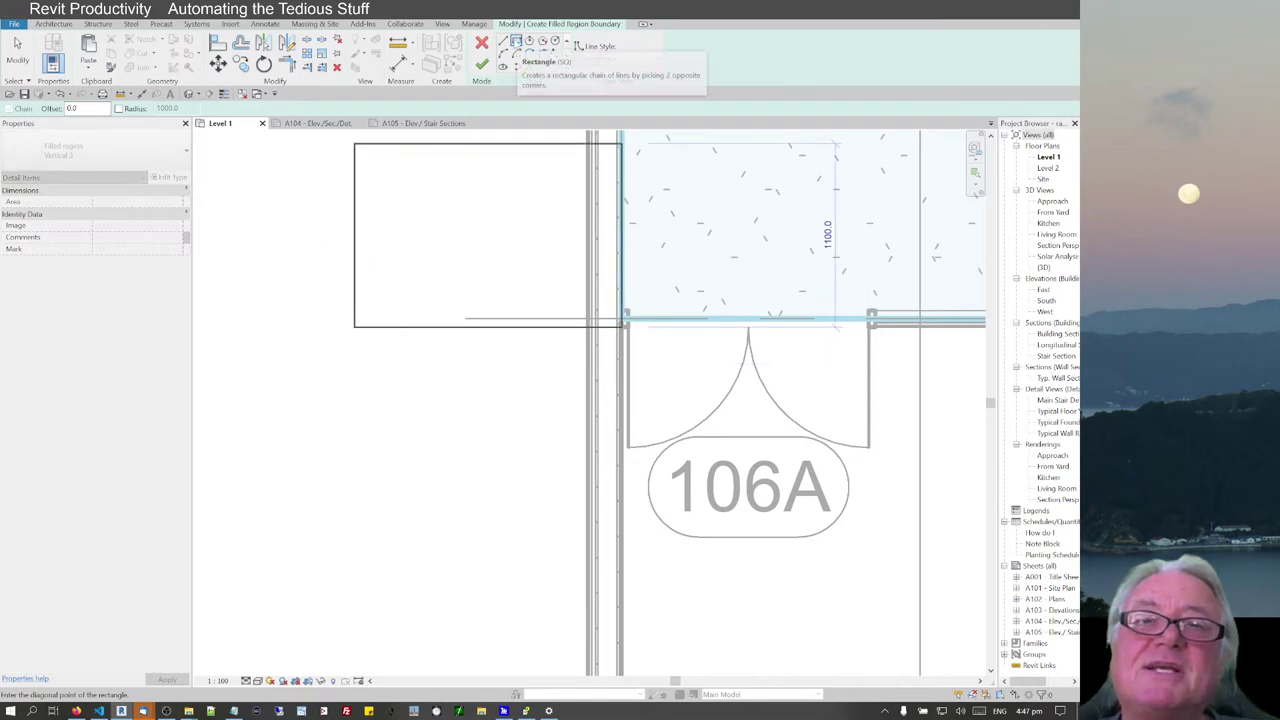
pyautogui.scroll(-3, 362, 180)
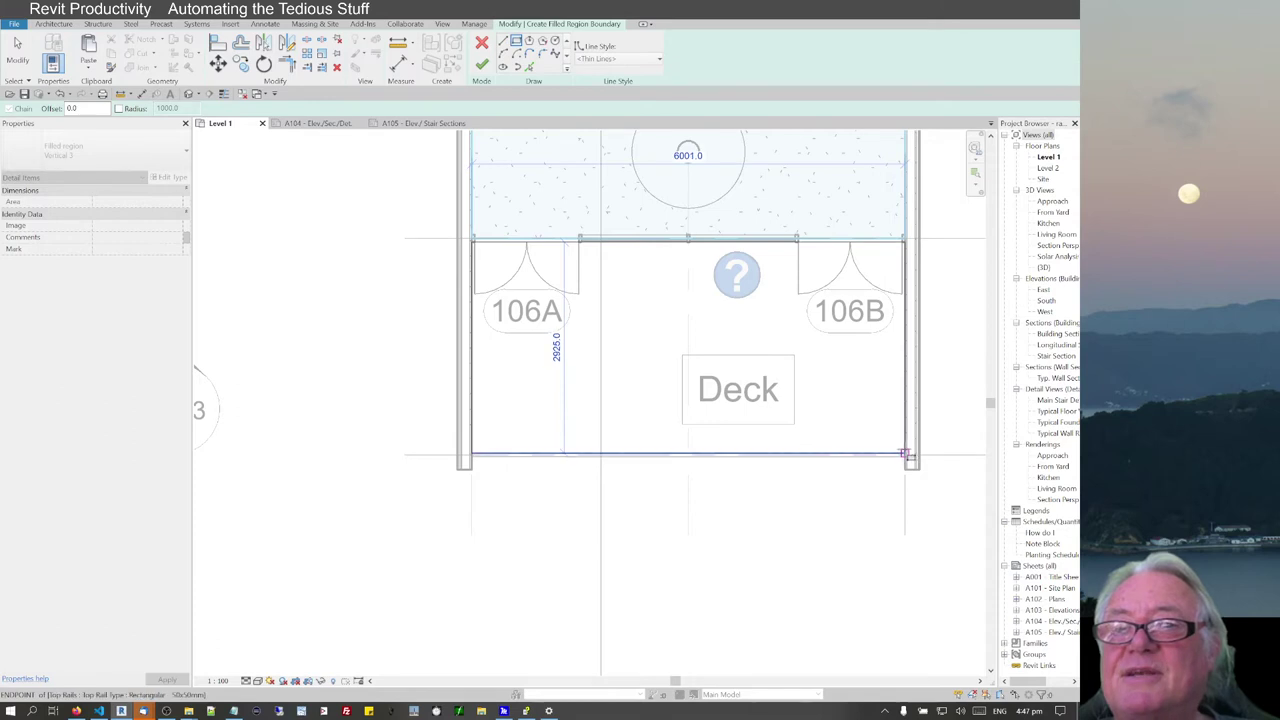
pyautogui.click(905, 454)
pyautogui.press('f')
pyautogui.press('i')
pyautogui.click(613, 515)
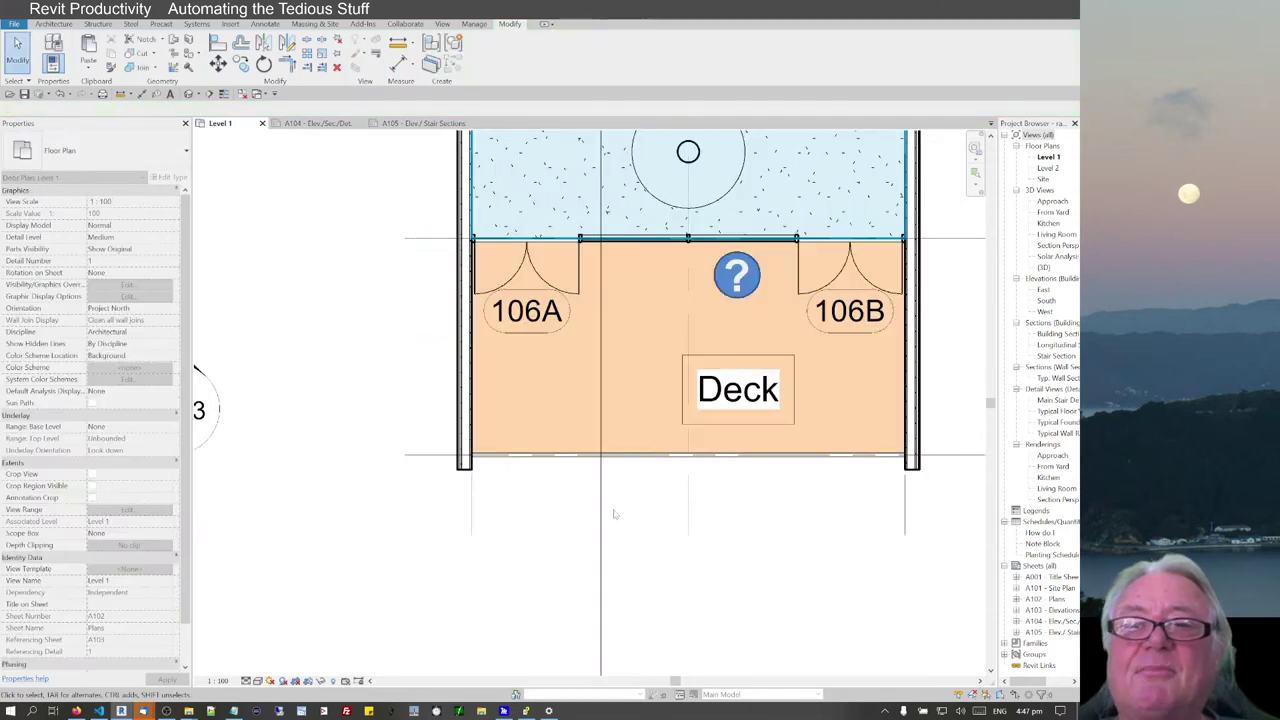
# Step: Go to sheet A104 and generate a duct note with size 300x200, Return Air and insulation included
pyautogui.scroll(-3, 613, 509)
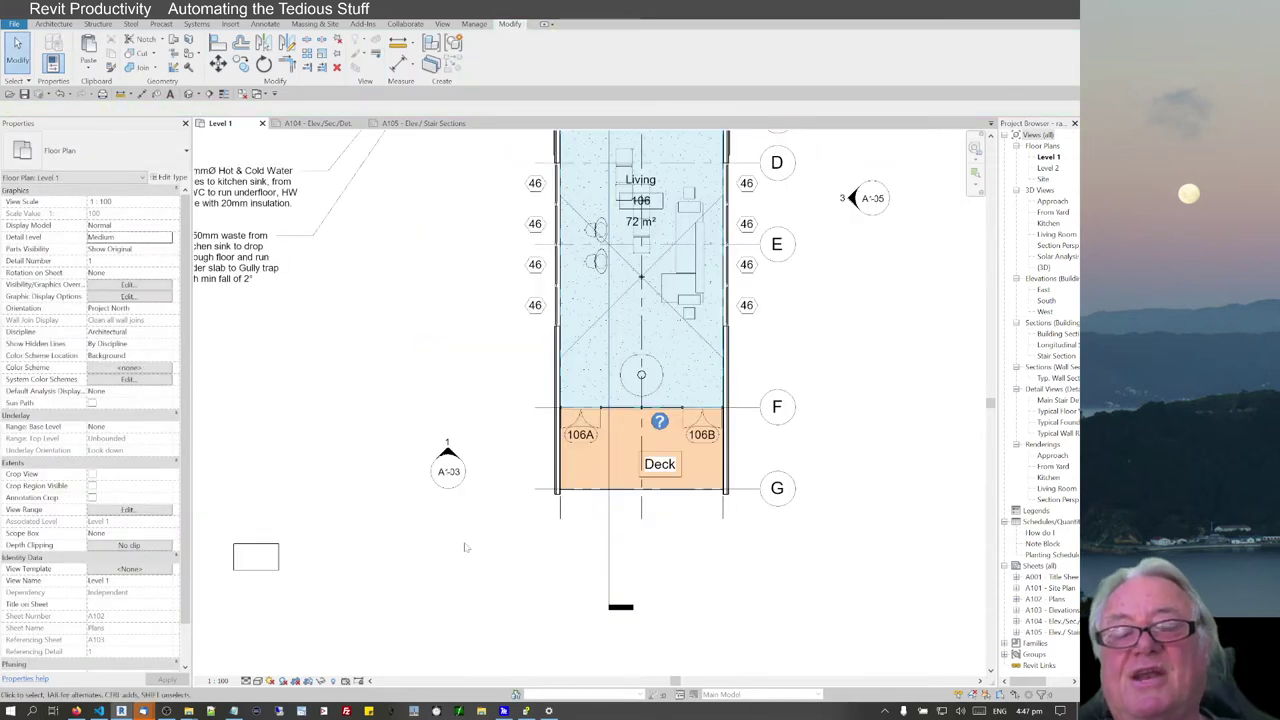
pyautogui.scroll(-3, 385, 524)
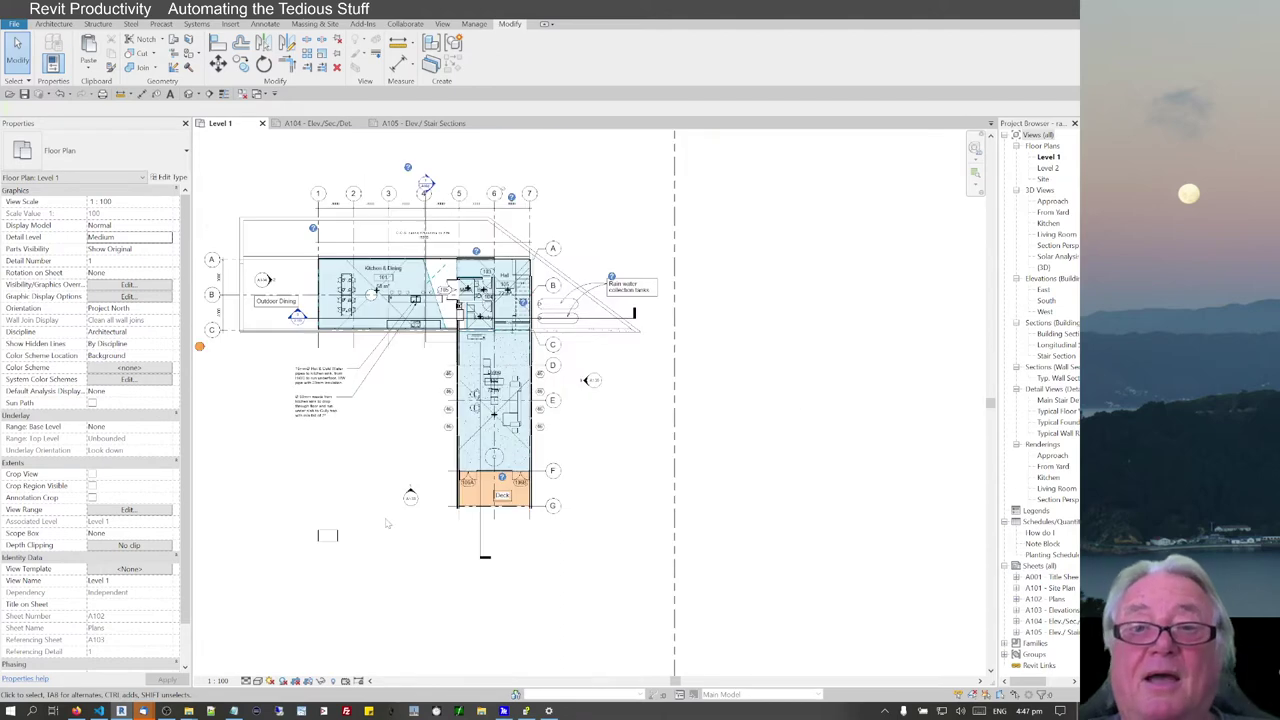
pyautogui.scroll(3, 365, 450)
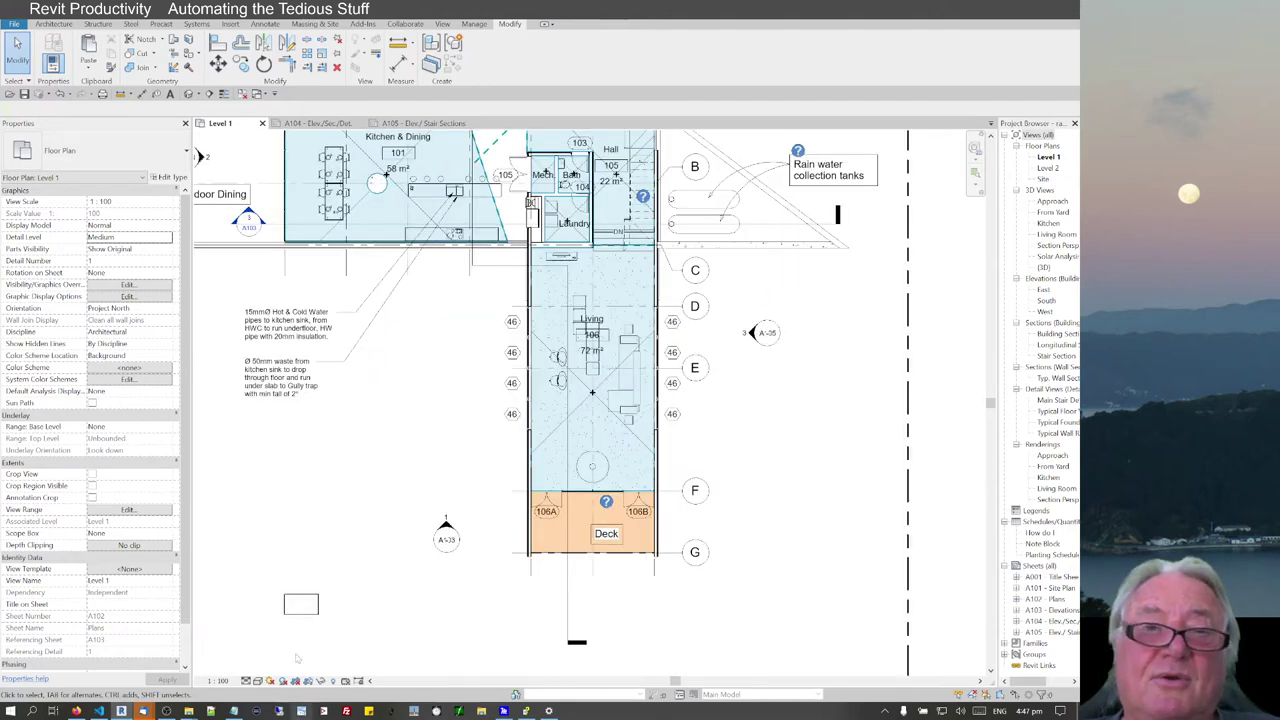
pyautogui.click(320, 123)
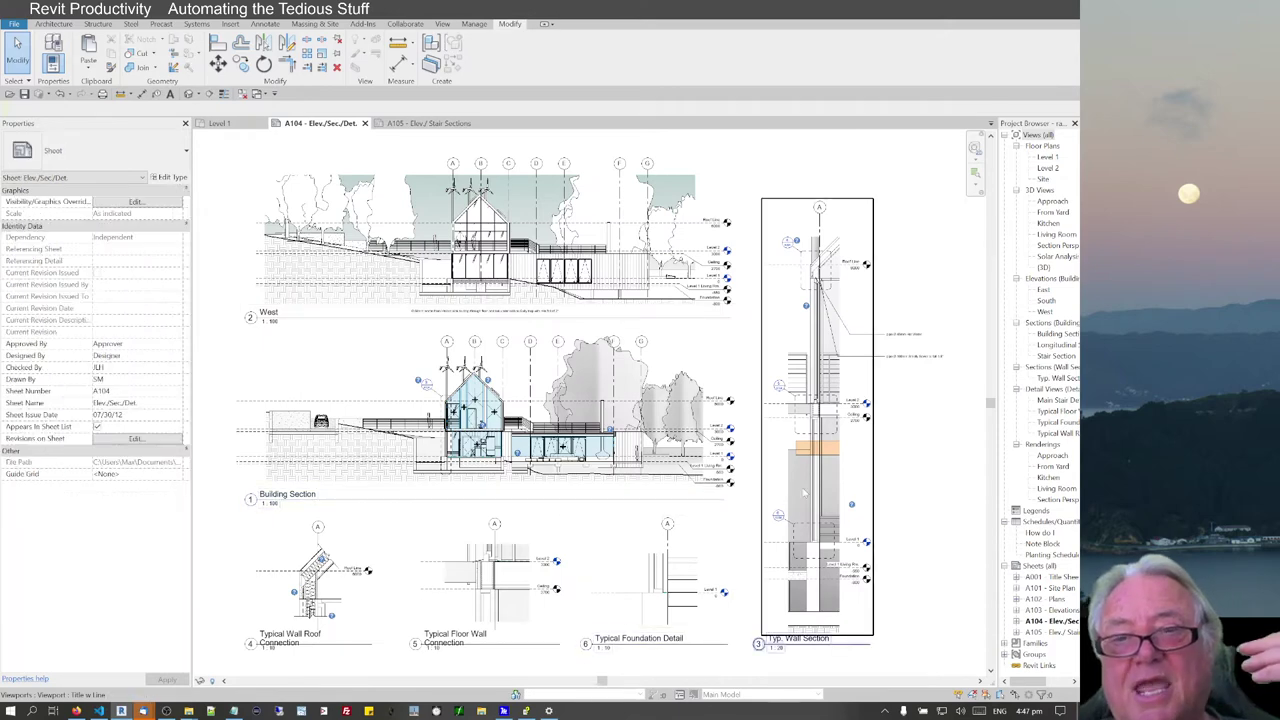
pyautogui.scroll(5, 620, 519)
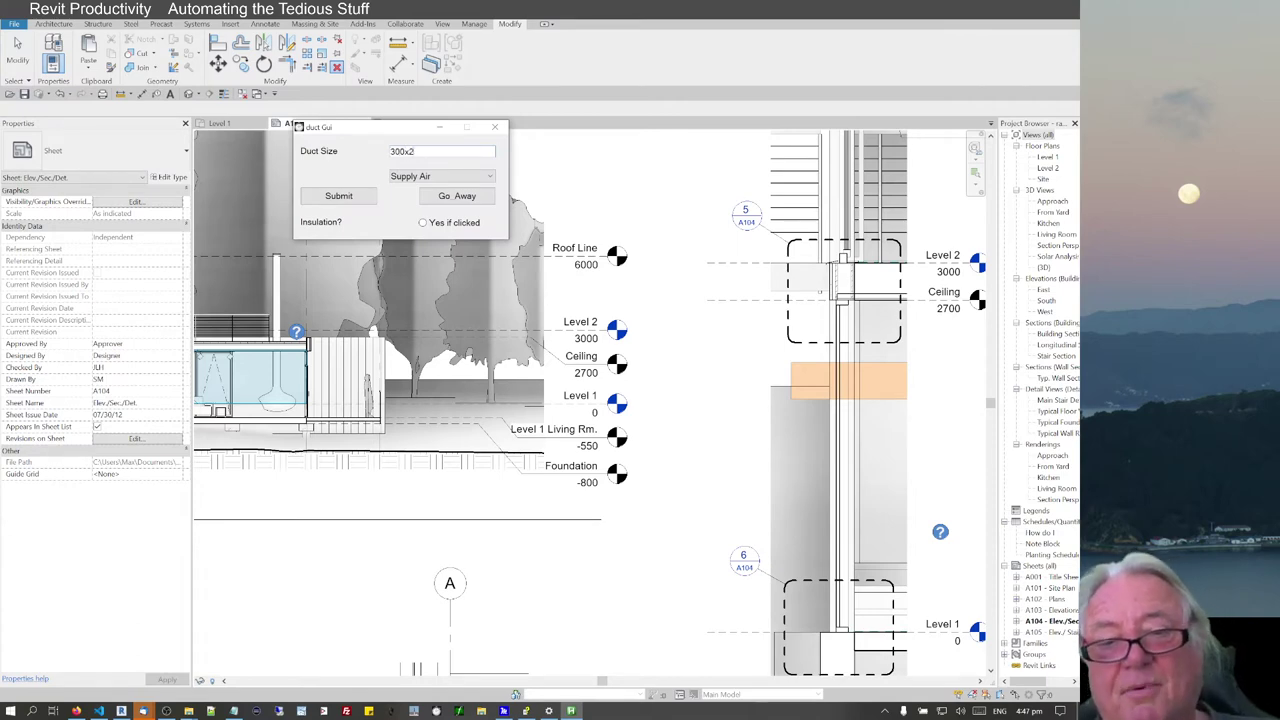
pyautogui.click(436, 176)
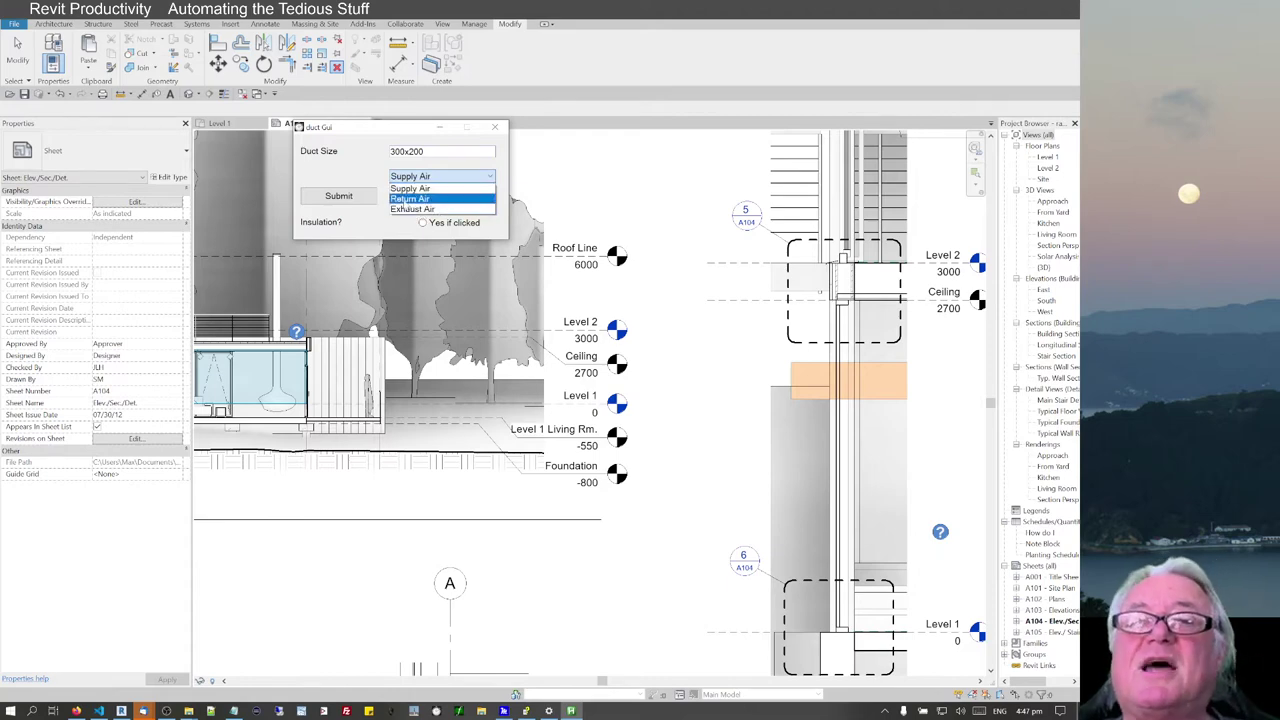
pyautogui.click(397, 198)
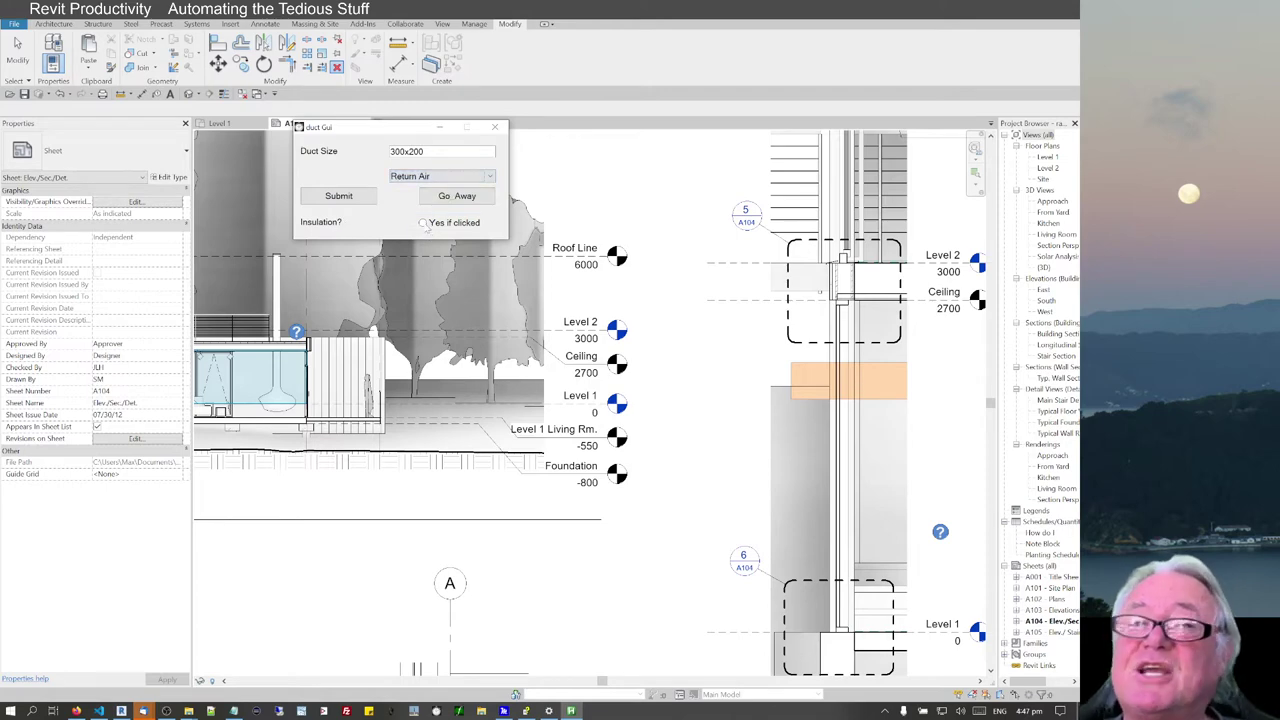
pyautogui.click(338, 196)
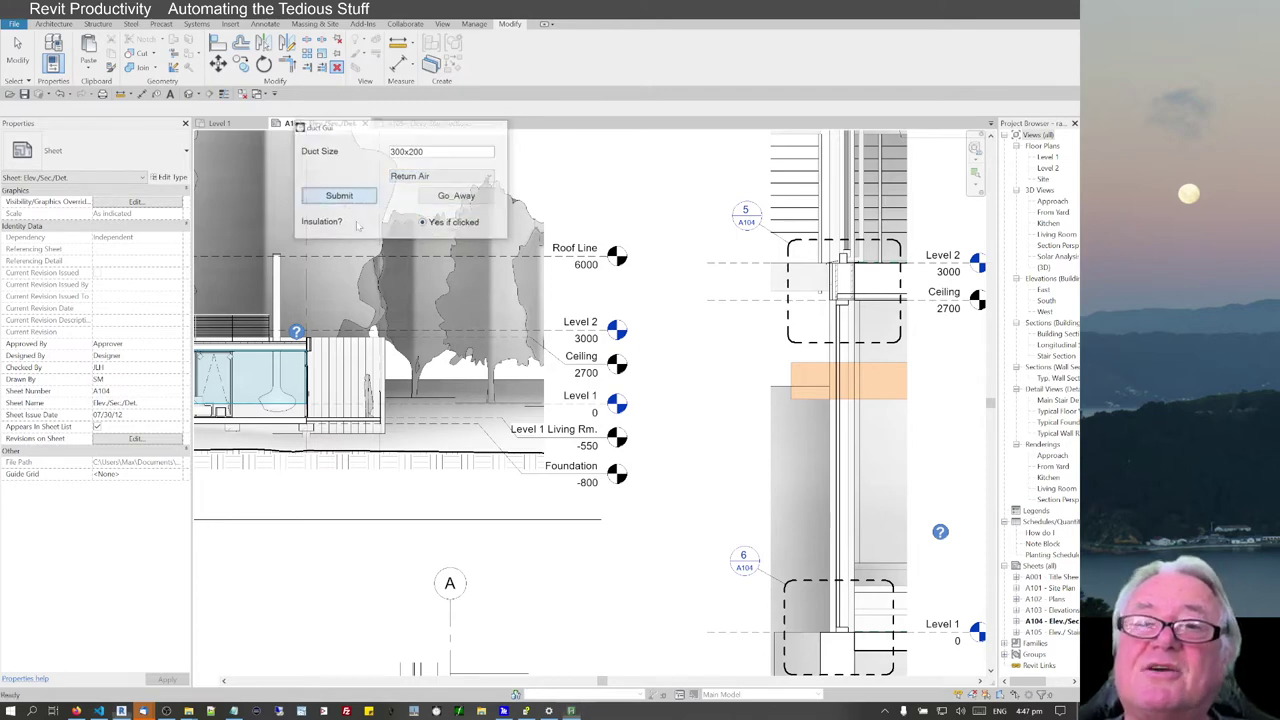
# Step: Place the duct note beside the Typ. Wall Section, reading "duct size = 300x200, Return Air system, 25mm insulation all round" on three lines
pyautogui.click(662, 414)
pyautogui.write('duct size = 300x200')
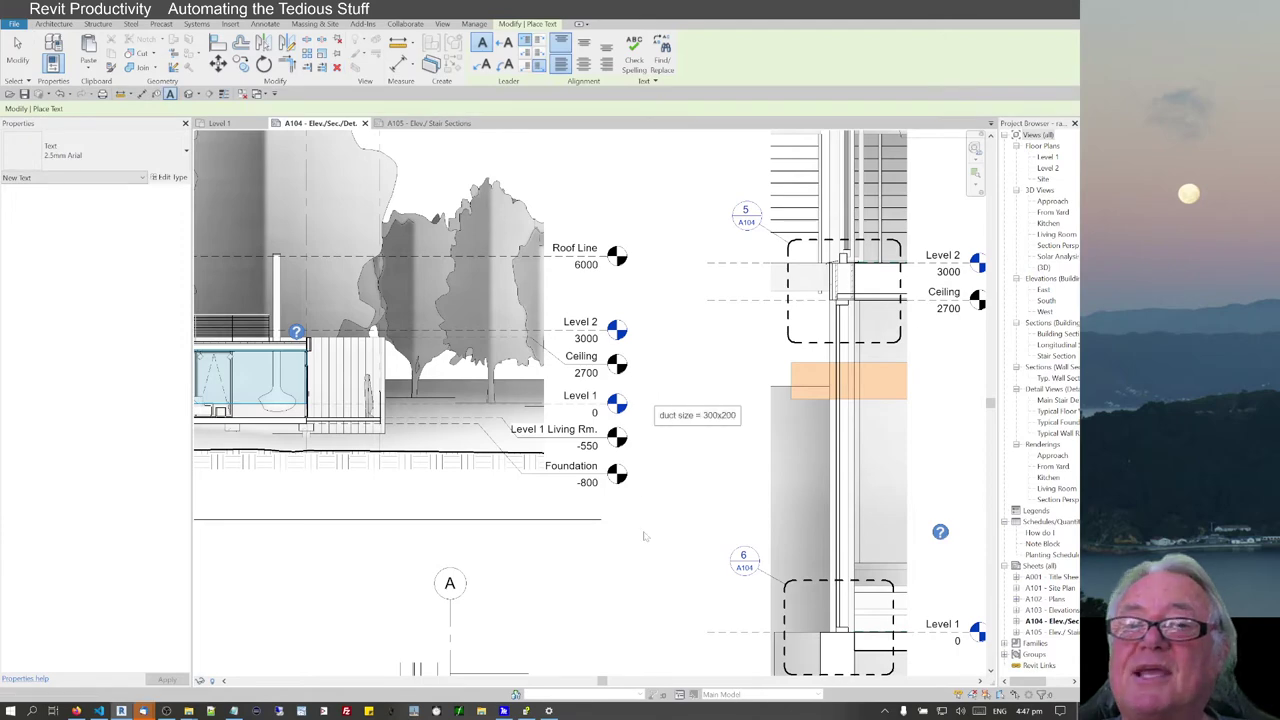
pyautogui.press('Return')
pyautogui.write('Return Air s')
pyautogui.write('sulation all round')
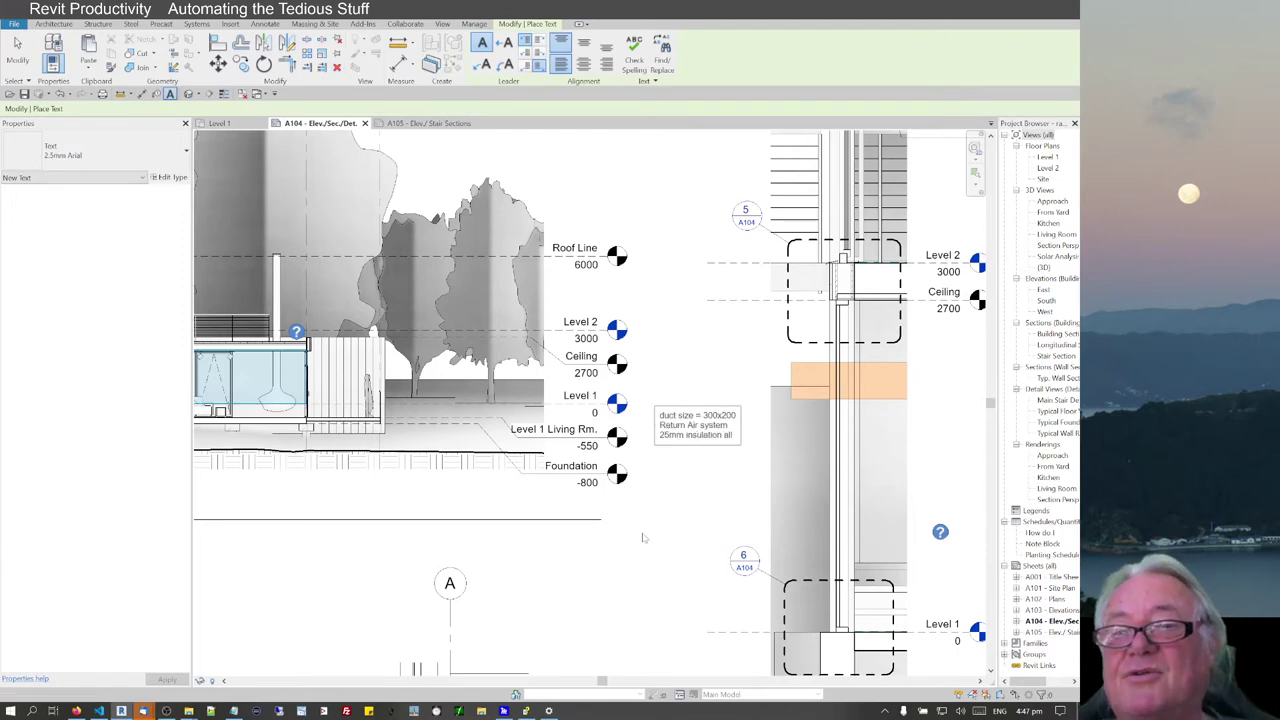
# Step: Add a leader from the duct note's first line to the orange filled region in the Typ. Wall Section
pyautogui.click(680, 458)
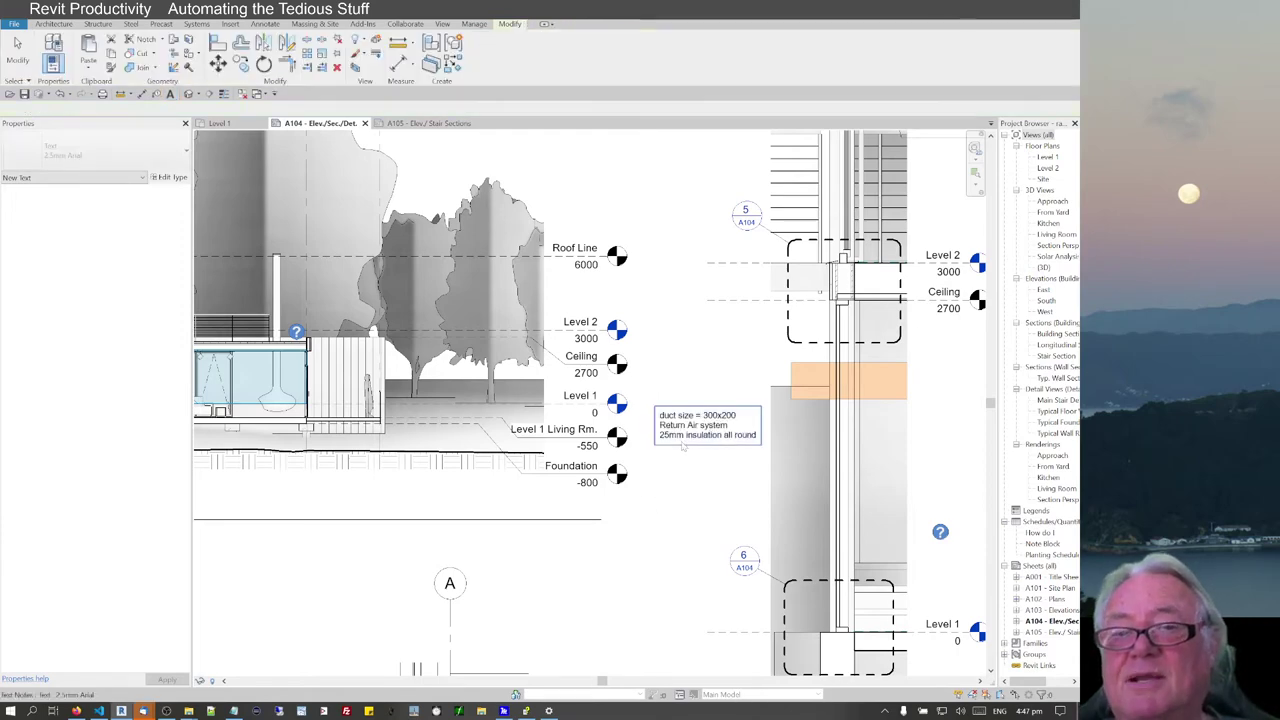
pyautogui.click(505, 43)
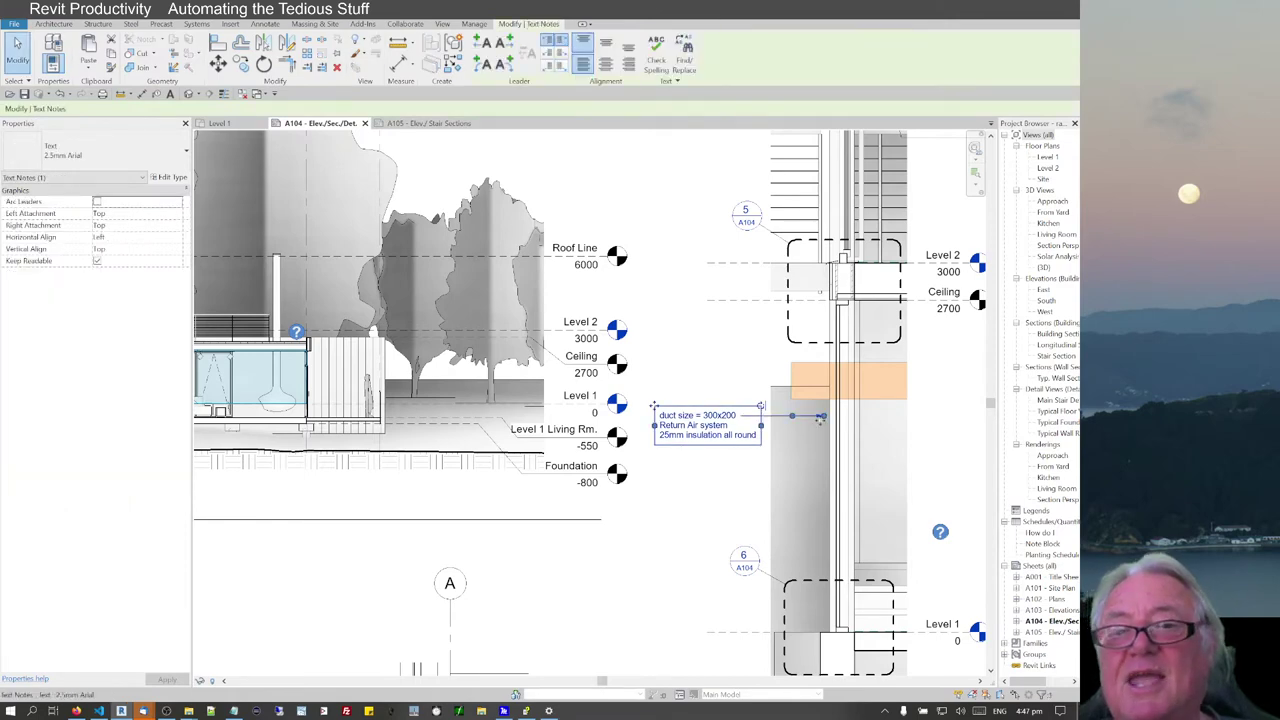
pyautogui.moveTo(827, 416); pyautogui.dragTo(794, 416)
pyautogui.click(700, 465)
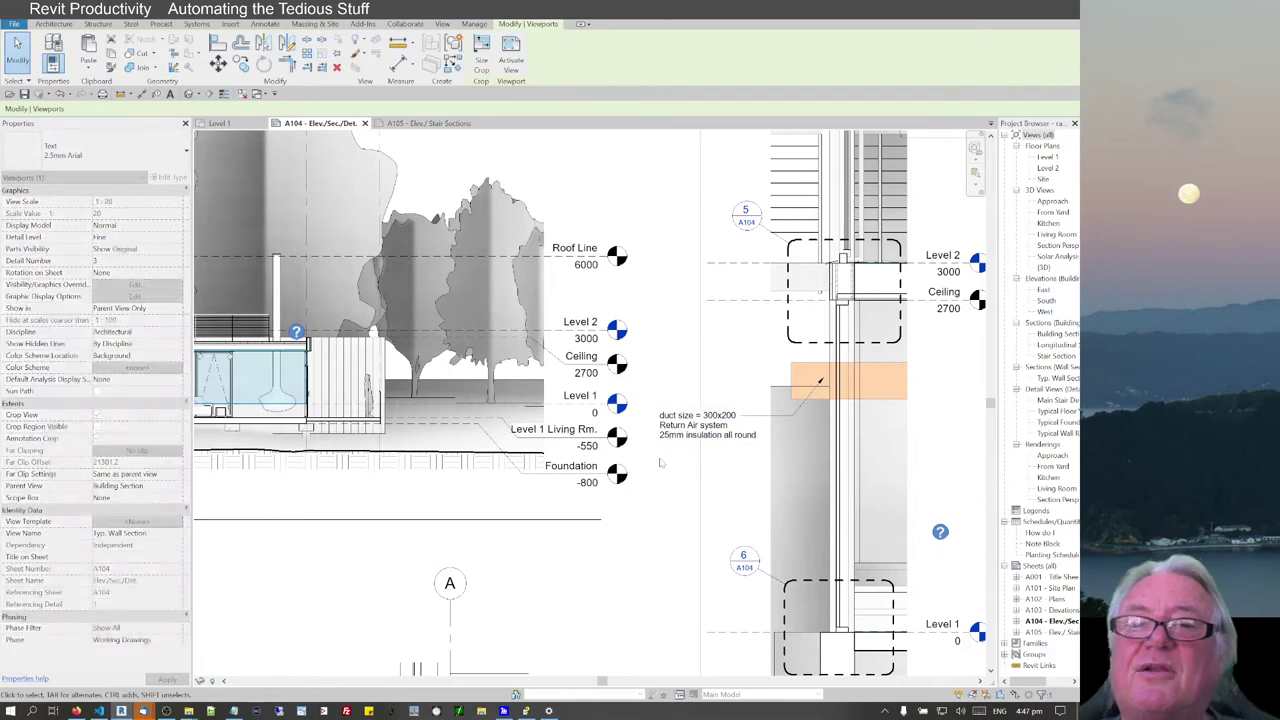
# Step: Generate a pipe note for service hw with a 25 mm diameter and no fall
pyautogui.scroll(-1, 706, 415)
pyautogui.moveTo(709, 410); pyautogui.dragTo(711, 291, button='middle')
pyautogui.scroll(1, 643, 391)
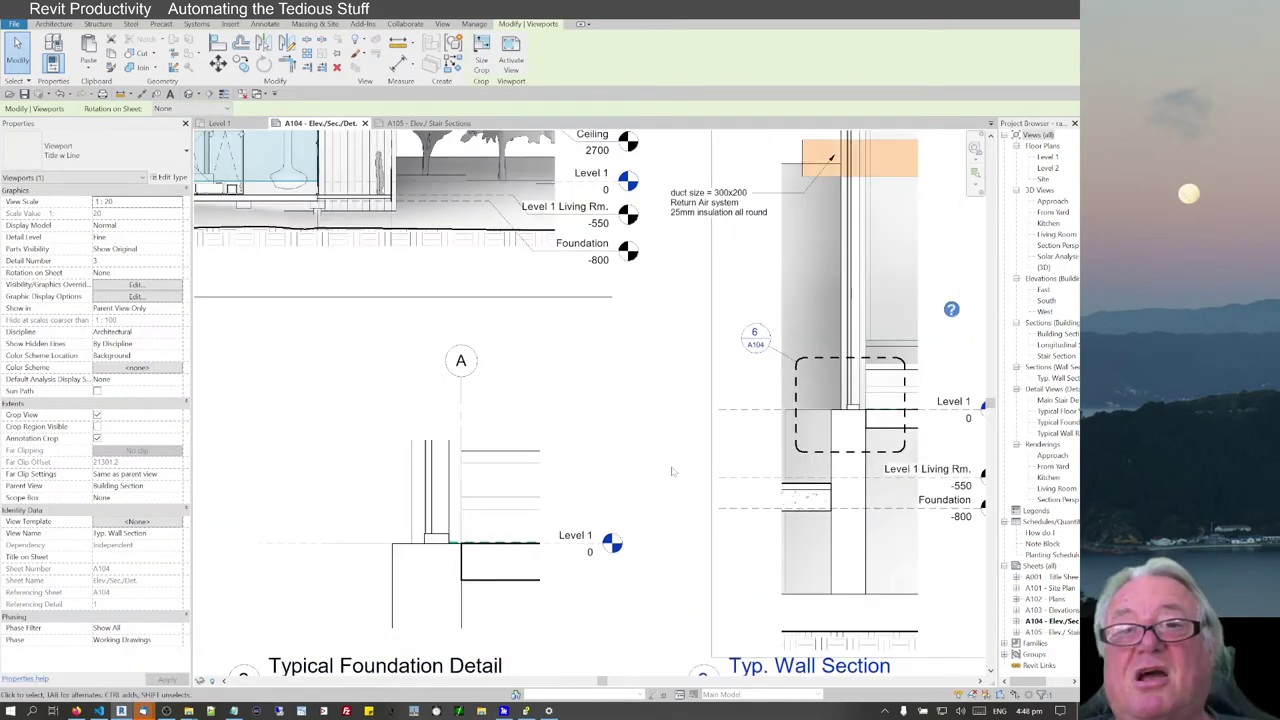
pyautogui.hotkey('ctrl', 'shift', 'p')
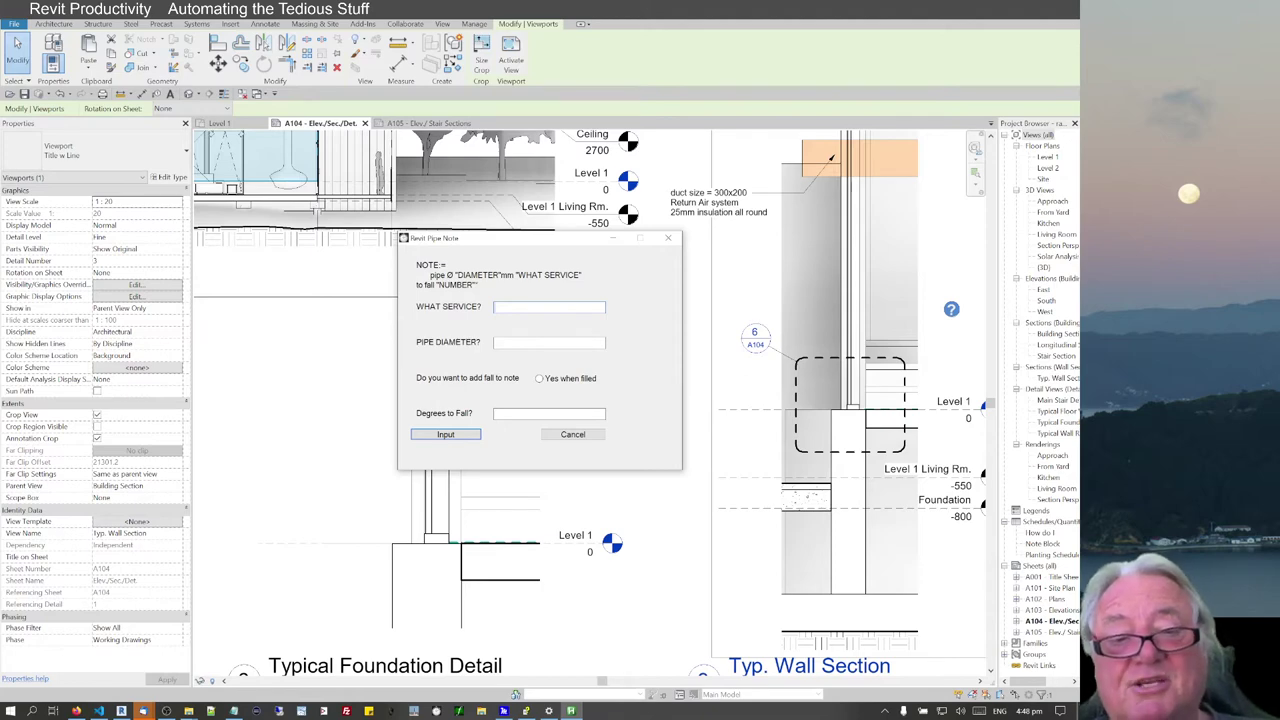
pyautogui.write('w')
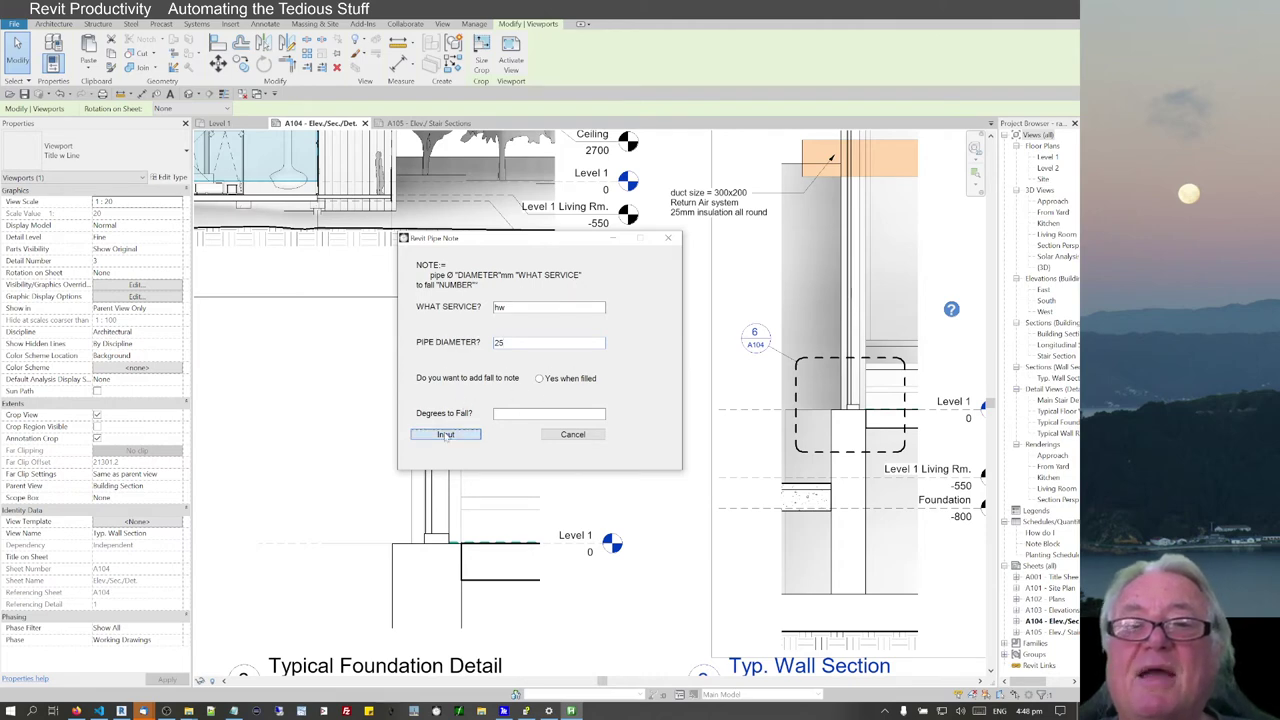
pyautogui.click(445, 435)
# Step: Place the note "pipe Ø 25mm hw" between the Typical Foundation Detail and the Typ. Wall Section, below callout 6
pyautogui.click(652, 447)
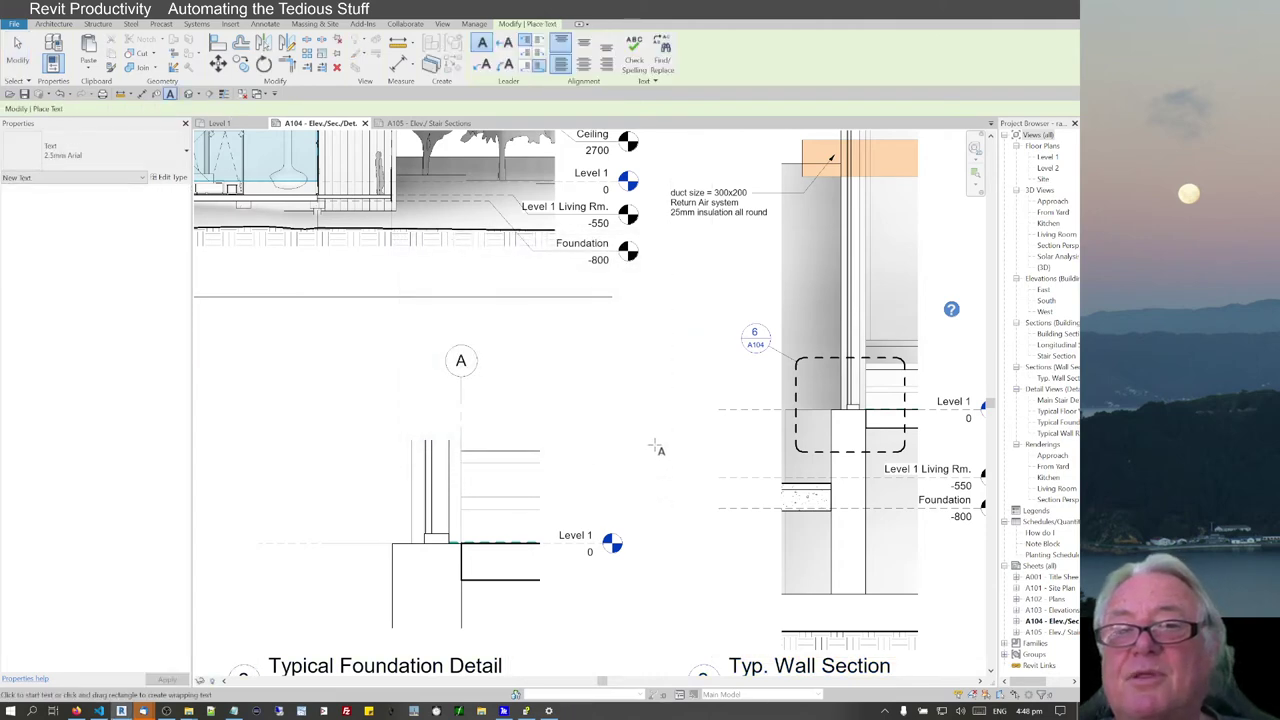
pyautogui.write('pipe Ø 25mm ins')
pyautogui.click(660, 548)
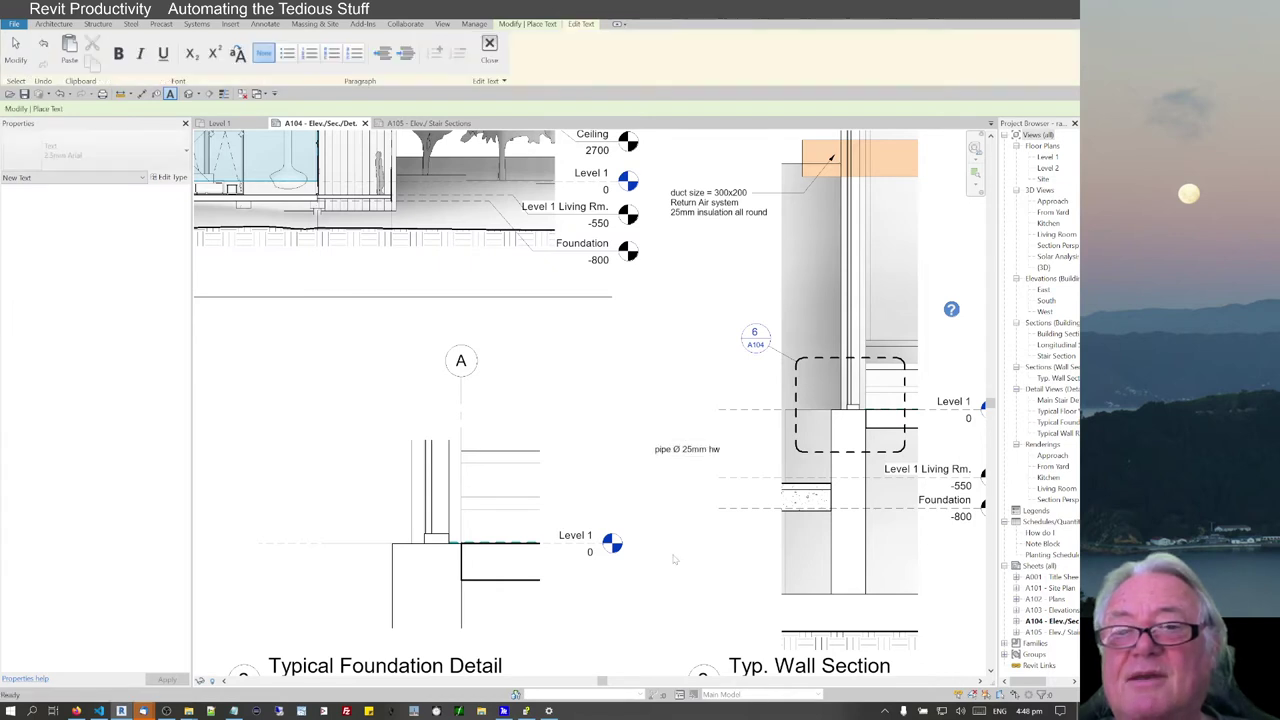
pyautogui.press('Escape')
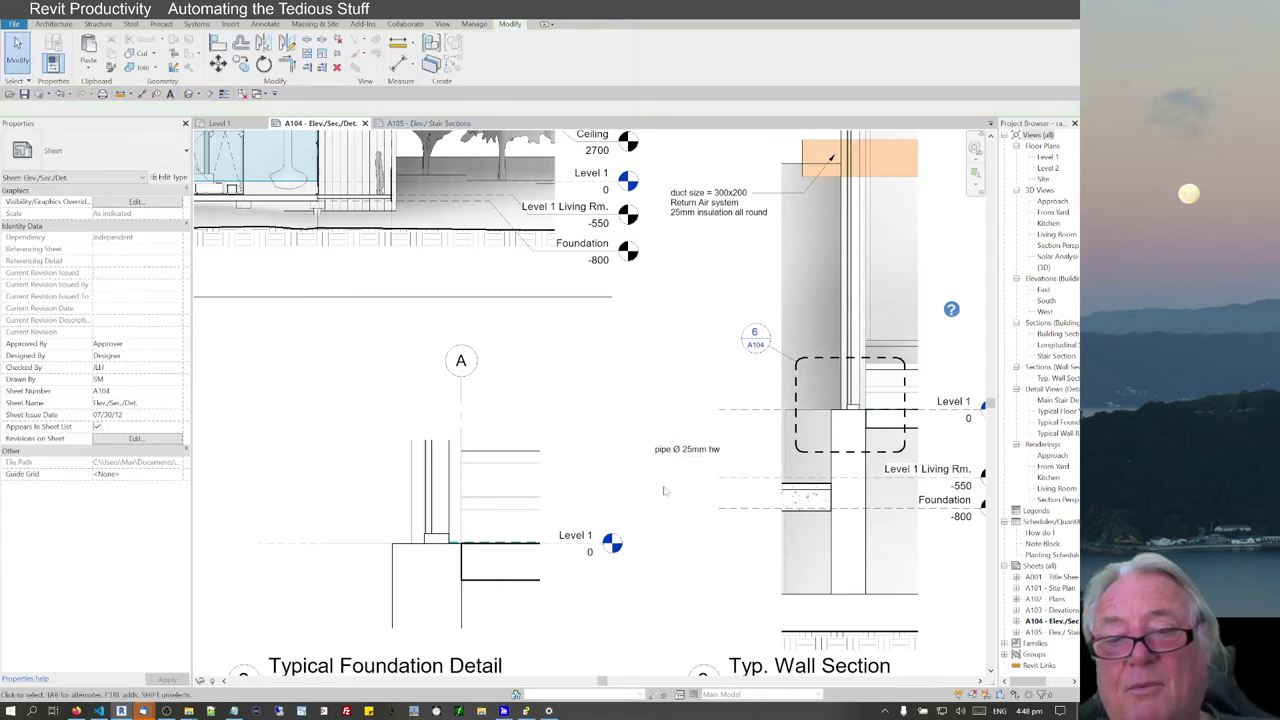
# Step: Generate a sewer pipe note with 100 mm diameter and 1.5° fall, and place it below the hw pipe note
pyautogui.press('p')
pyautogui.press('n')
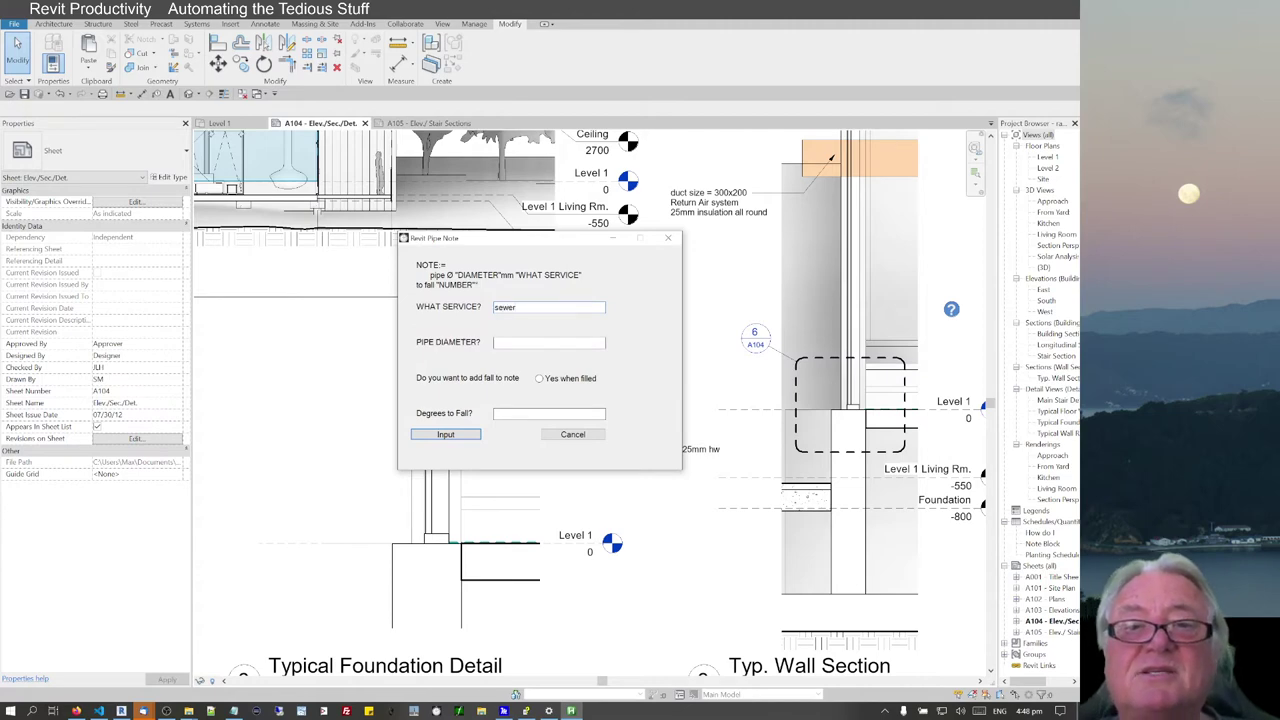
pyautogui.write('100')
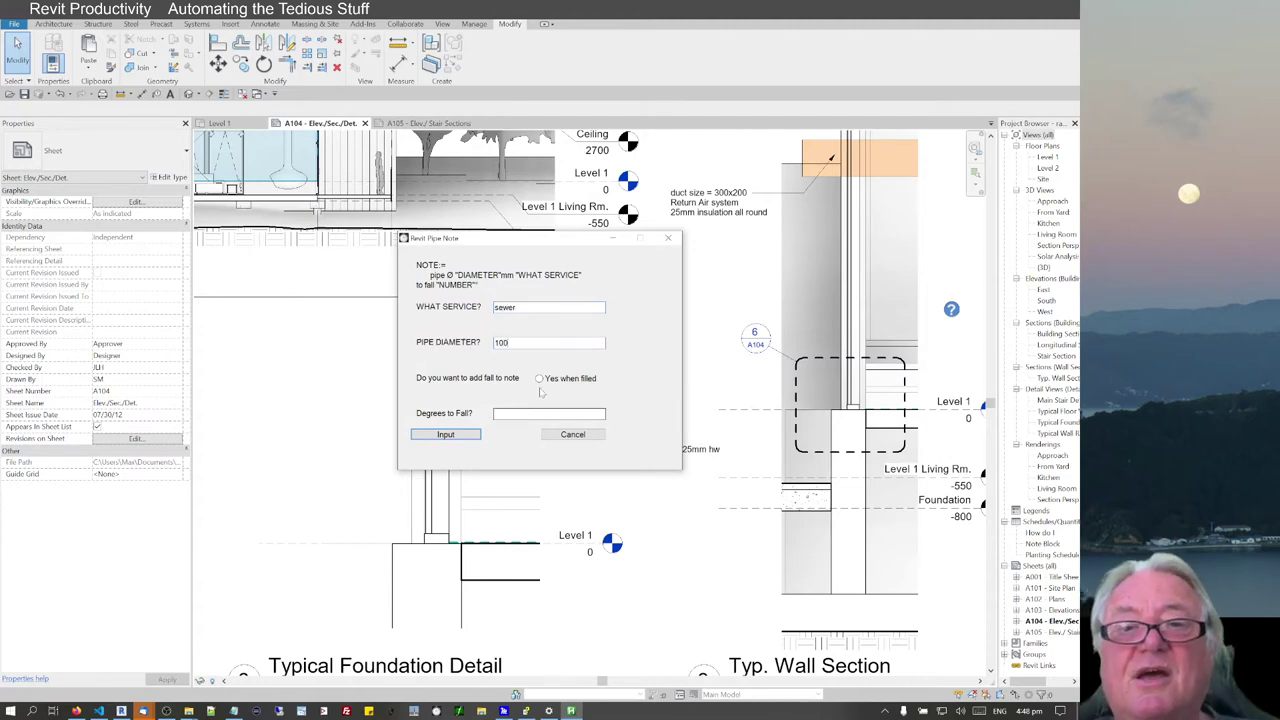
pyautogui.click(540, 378)
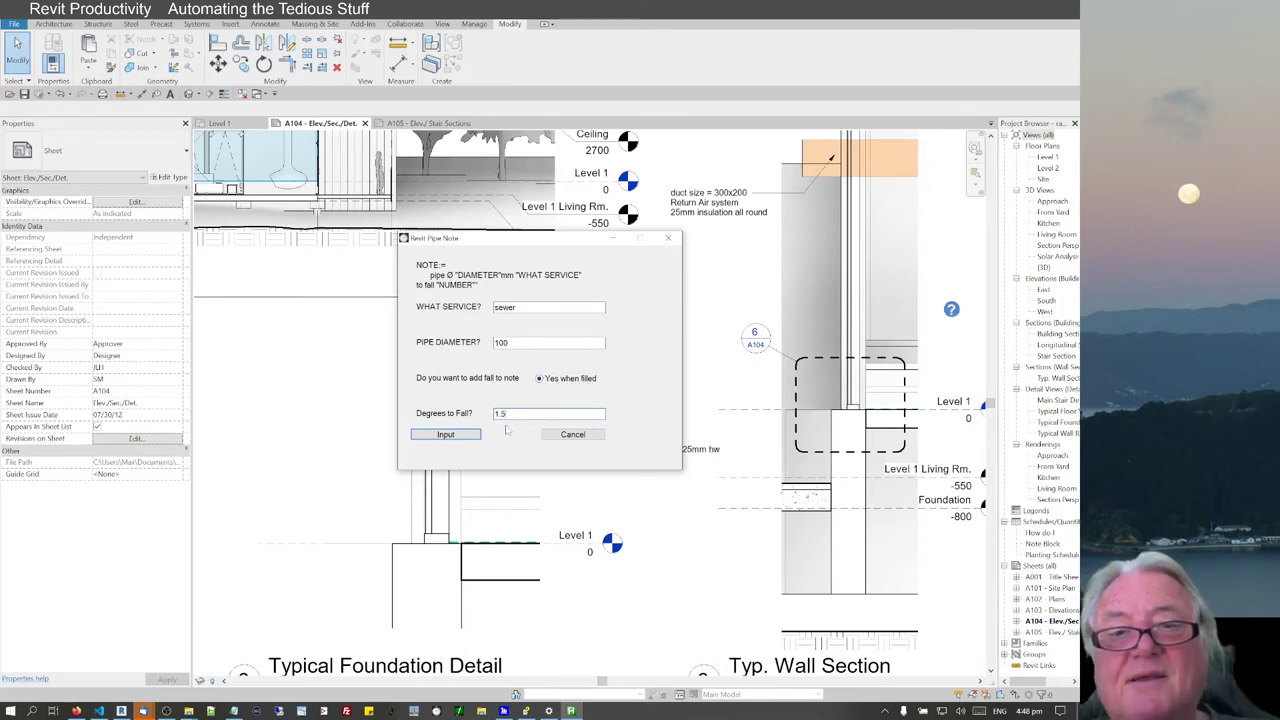
pyautogui.click(473, 437)
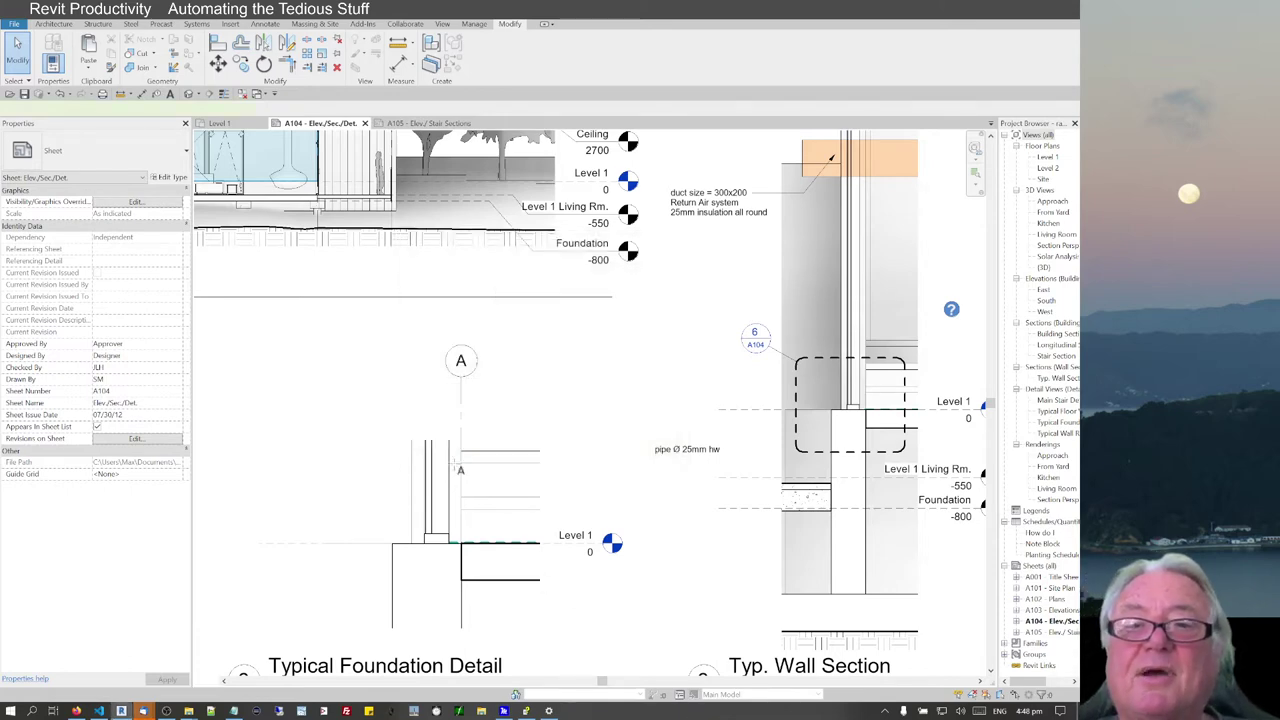
pyautogui.click(651, 506)
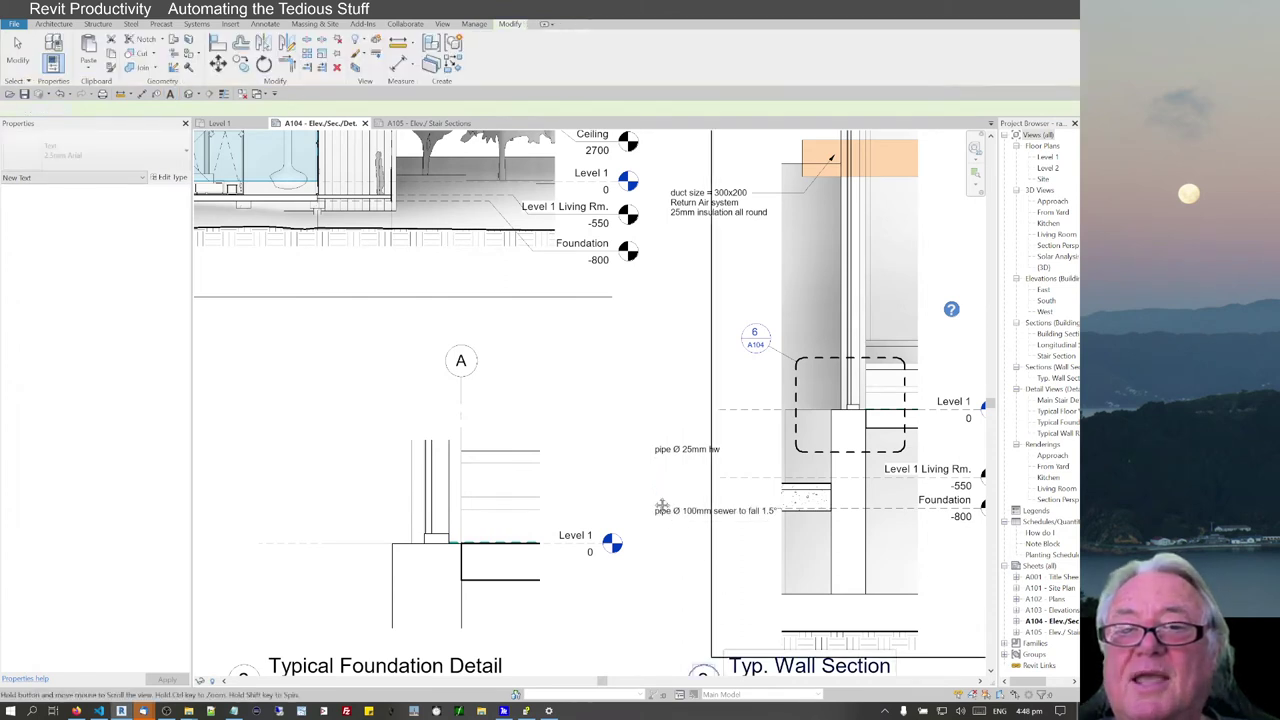
# Step: Add a leader from the end of the sewer note, bent at a right angle down to the ground line below the Typ. Wall Section
pyautogui.moveTo(714, 570); pyautogui.dragTo(639, 480, button='middle')
pyautogui.click(598, 429)
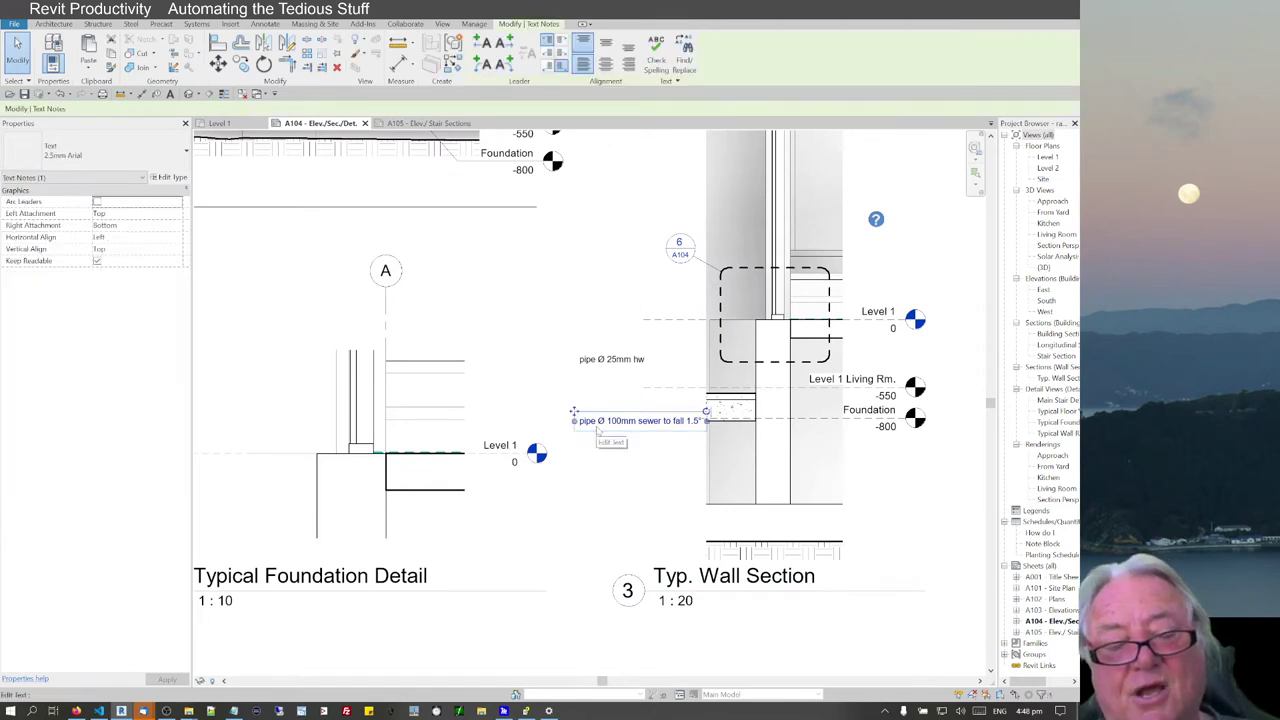
pyautogui.press('r')
pyautogui.press('l')
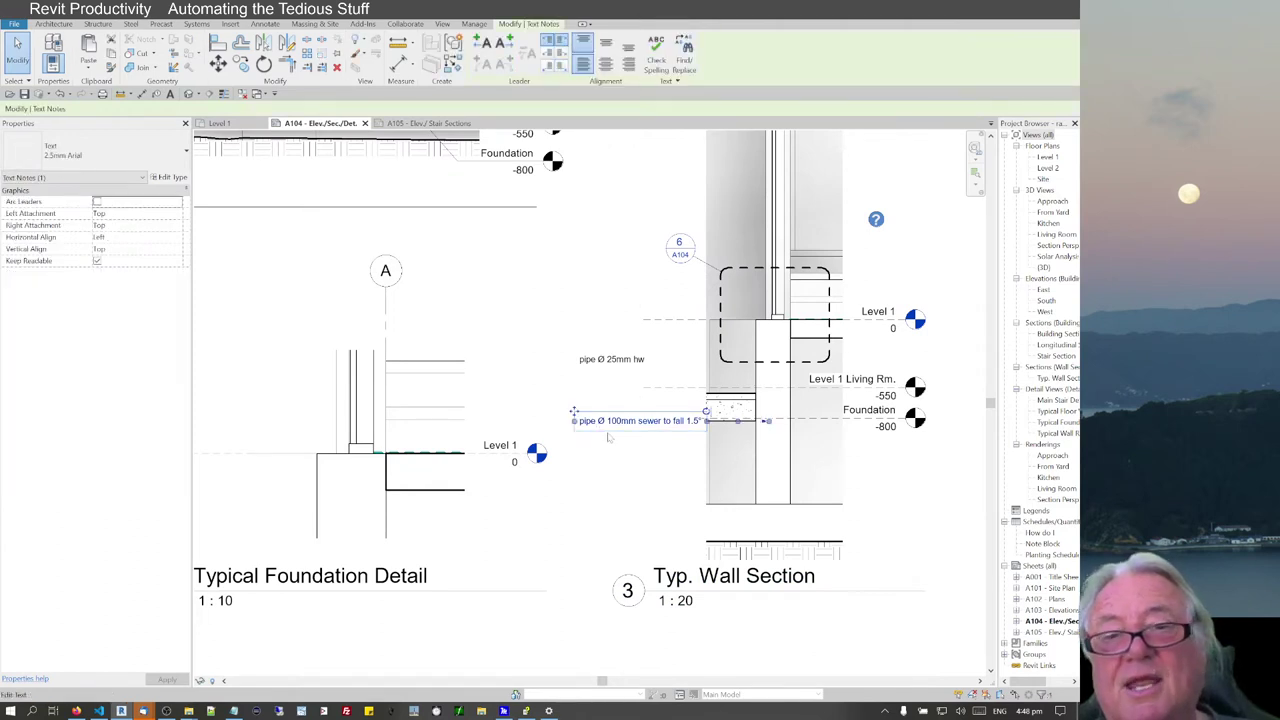
pyautogui.moveTo(769, 421); pyautogui.dragTo(818, 531)
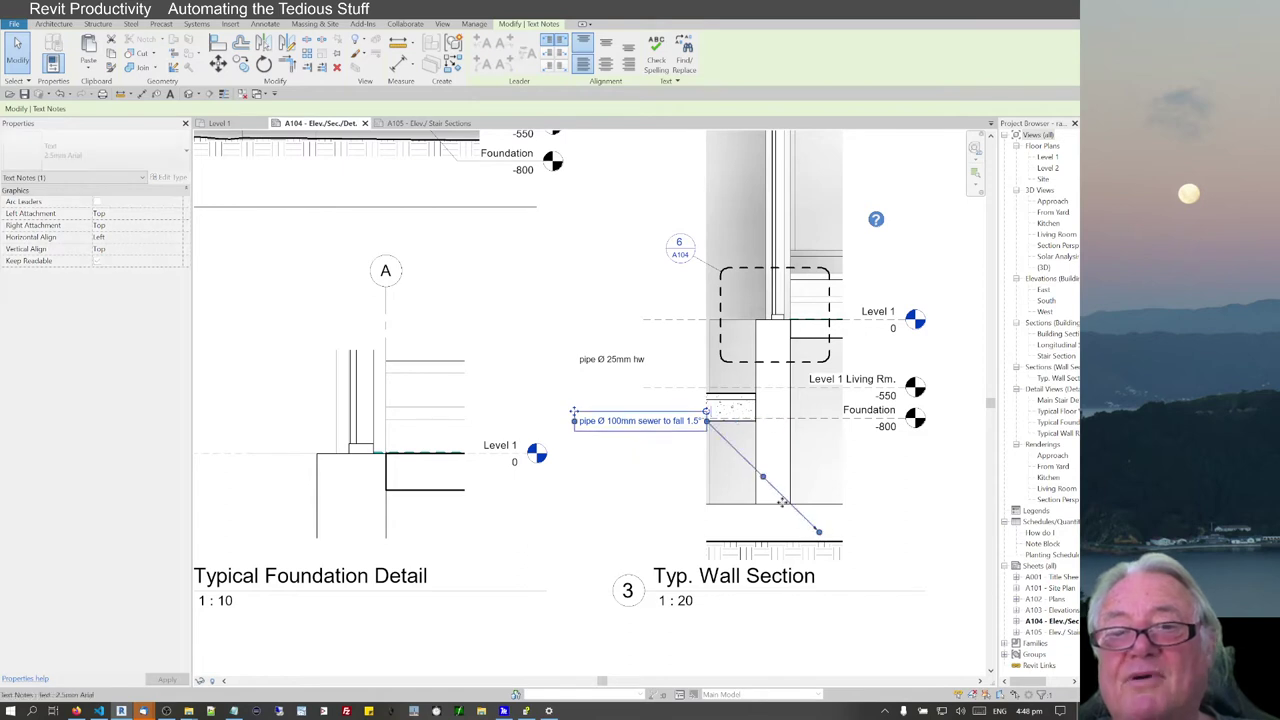
pyautogui.moveTo(763, 477); pyautogui.dragTo(818, 420)
# Step: Add a leader from the hw pipe note to the top of the foundation wall at Level 1, with its elbow close to the text
pyautogui.click(615, 362)
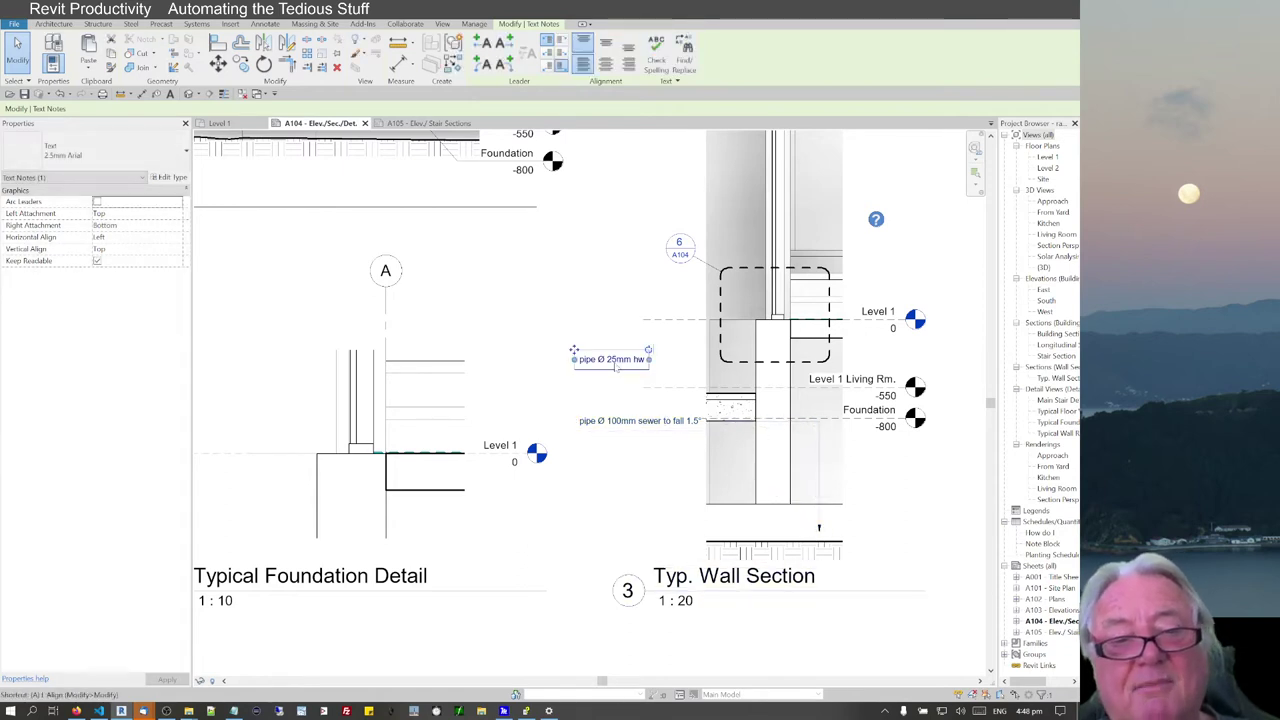
pyautogui.moveTo(709, 360); pyautogui.dragTo(678, 360)
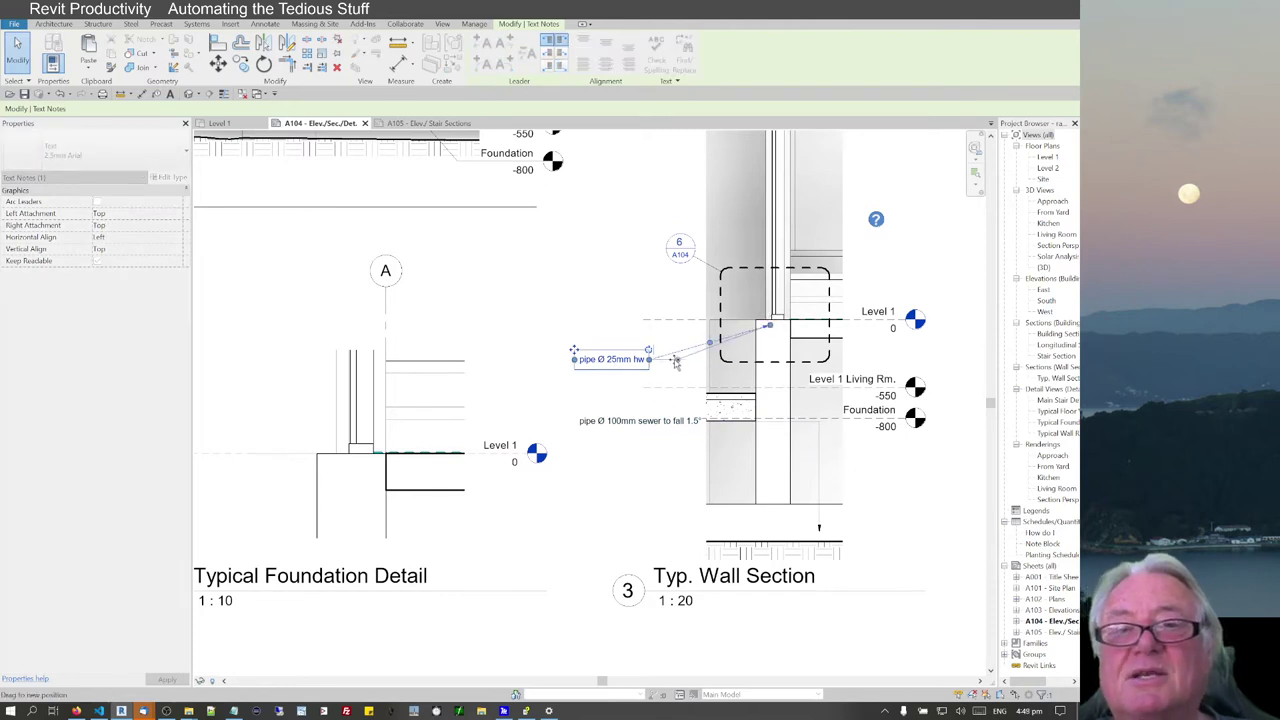
# Step: Start an exterior wall structure note with 12mm gib lining, paint finish, 100x50 framing and R2.4 insulation
pyautogui.scroll(-5, 560, 420)
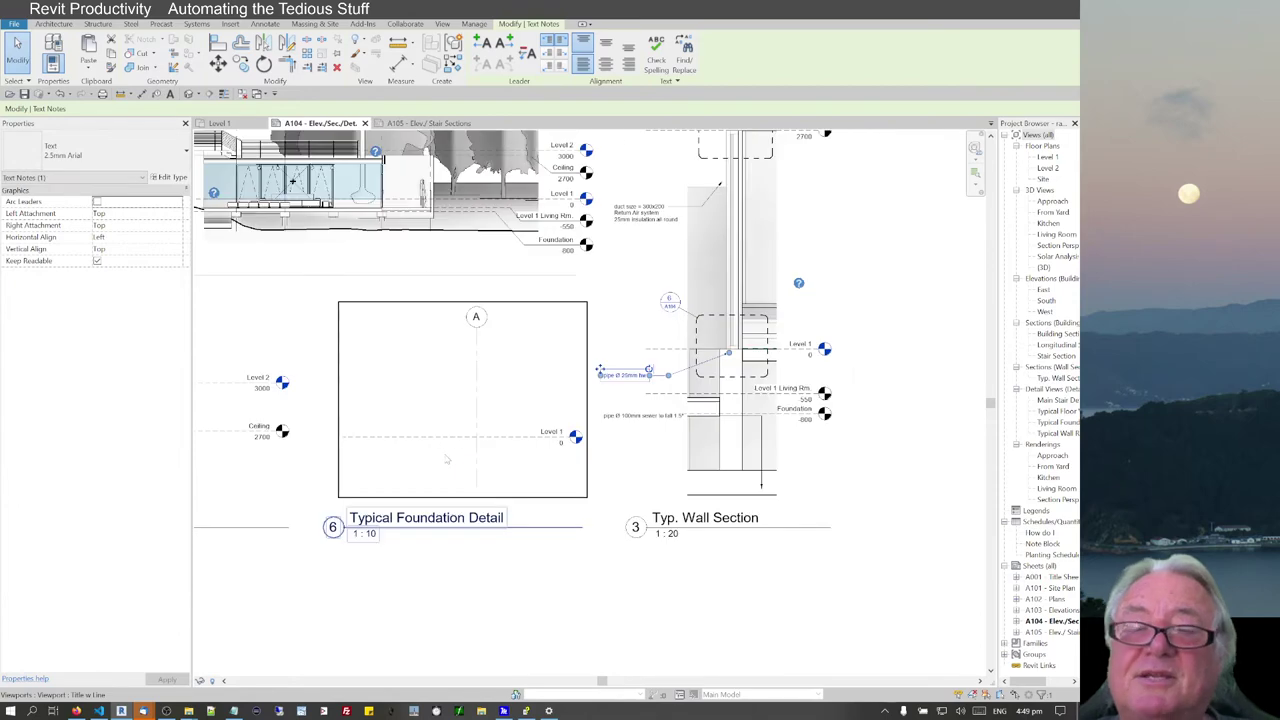
pyautogui.scroll(1, 533, 405)
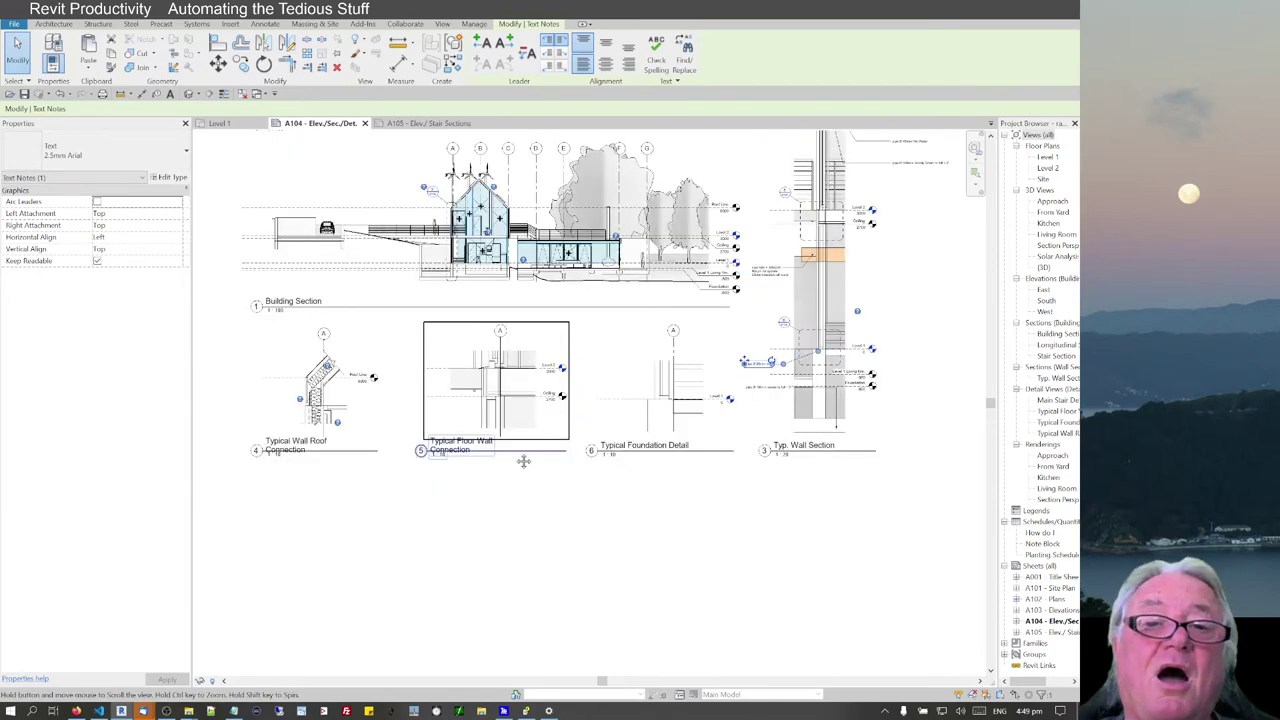
pyautogui.scroll(3, 283, 362)
pyautogui.moveTo(280, 342); pyautogui.dragTo(534, 371, button='middle')
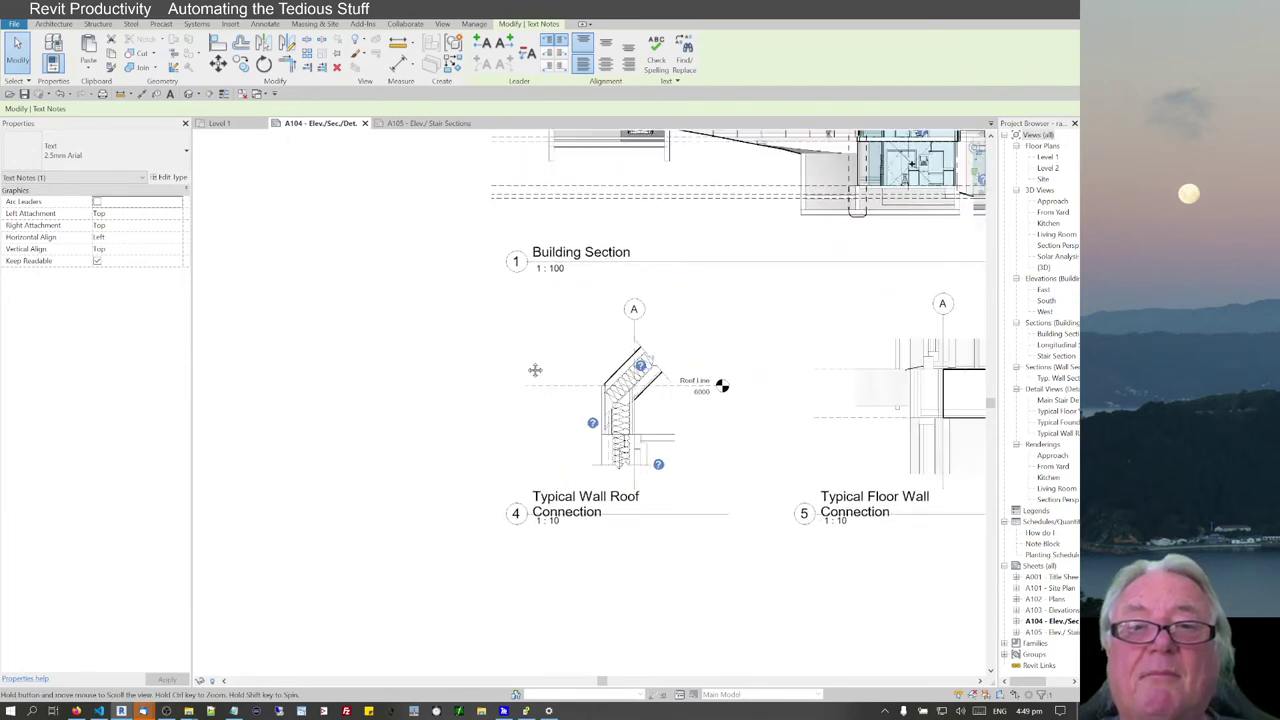
pyautogui.scroll(2, 462, 292)
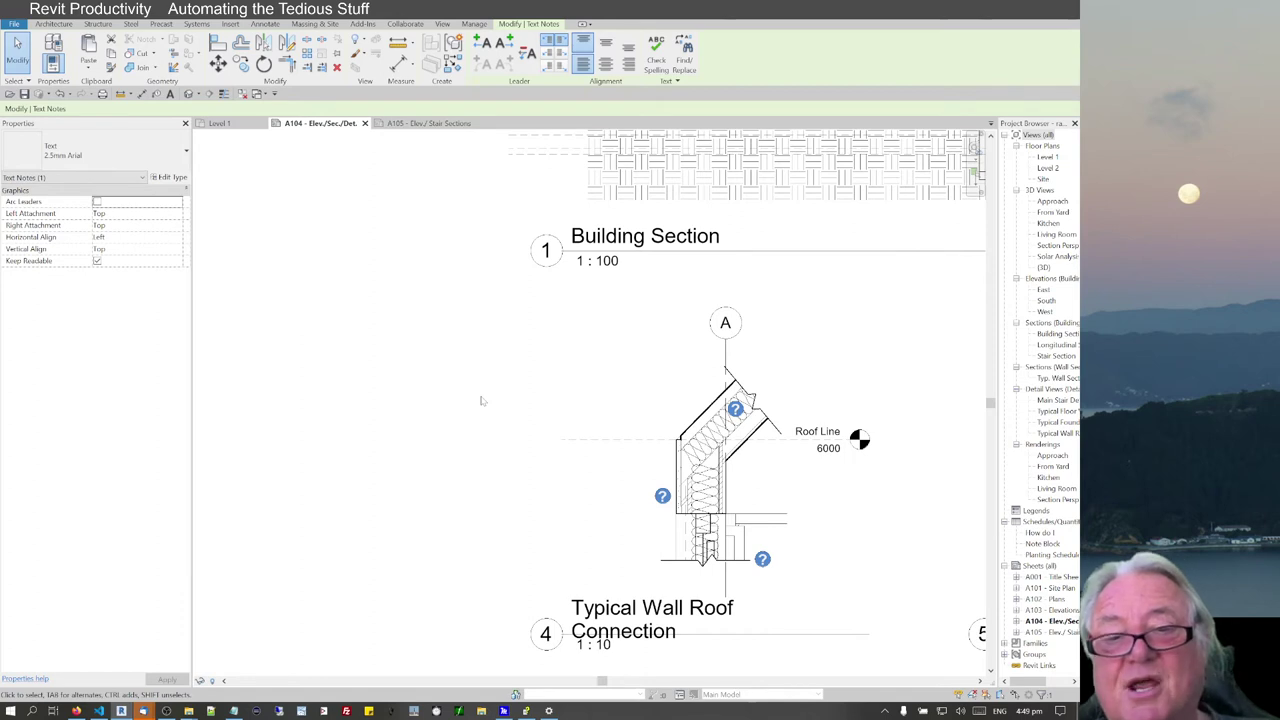
pyautogui.press('Escape')
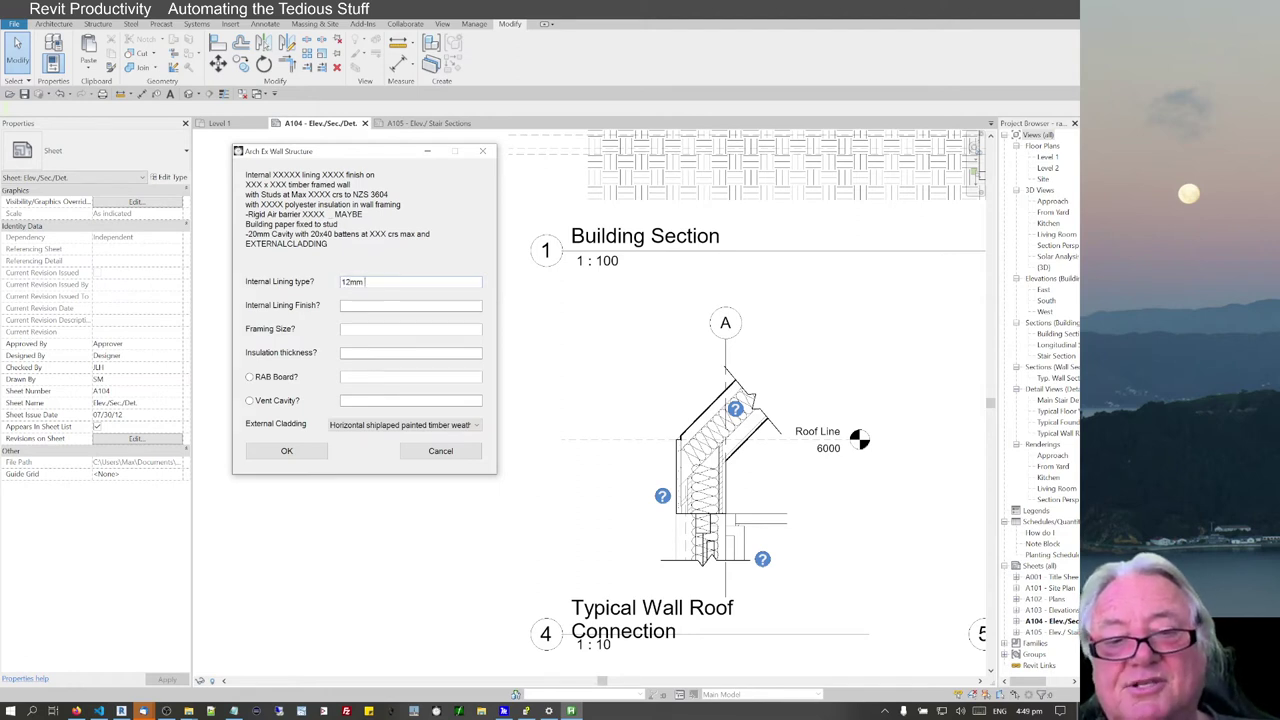
pyautogui.write('12mm gib')
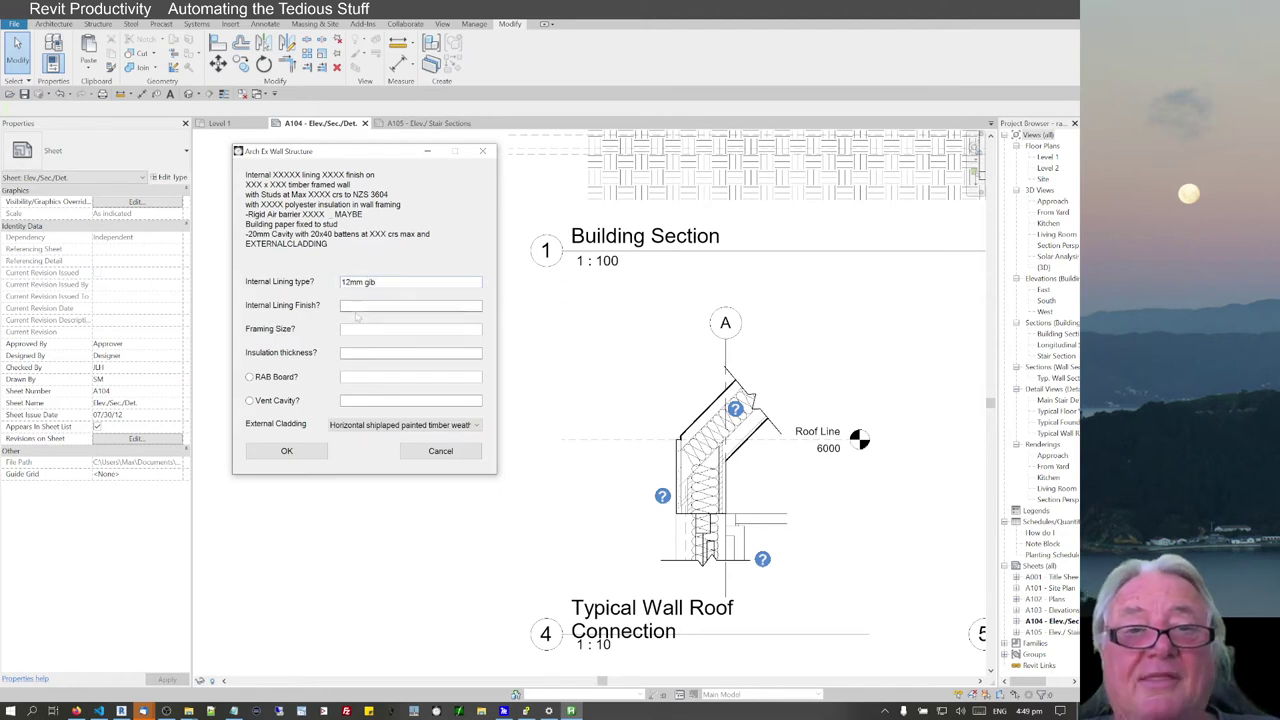
pyautogui.write('paint')
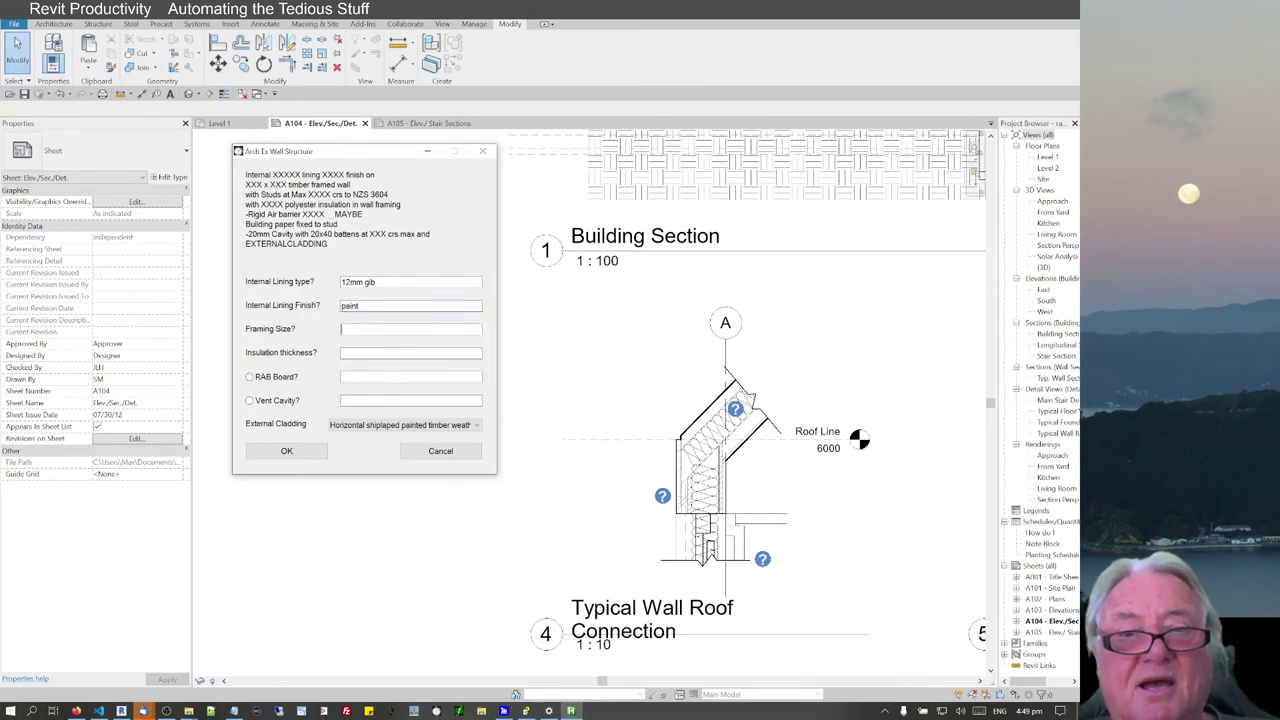
pyautogui.write('100x')
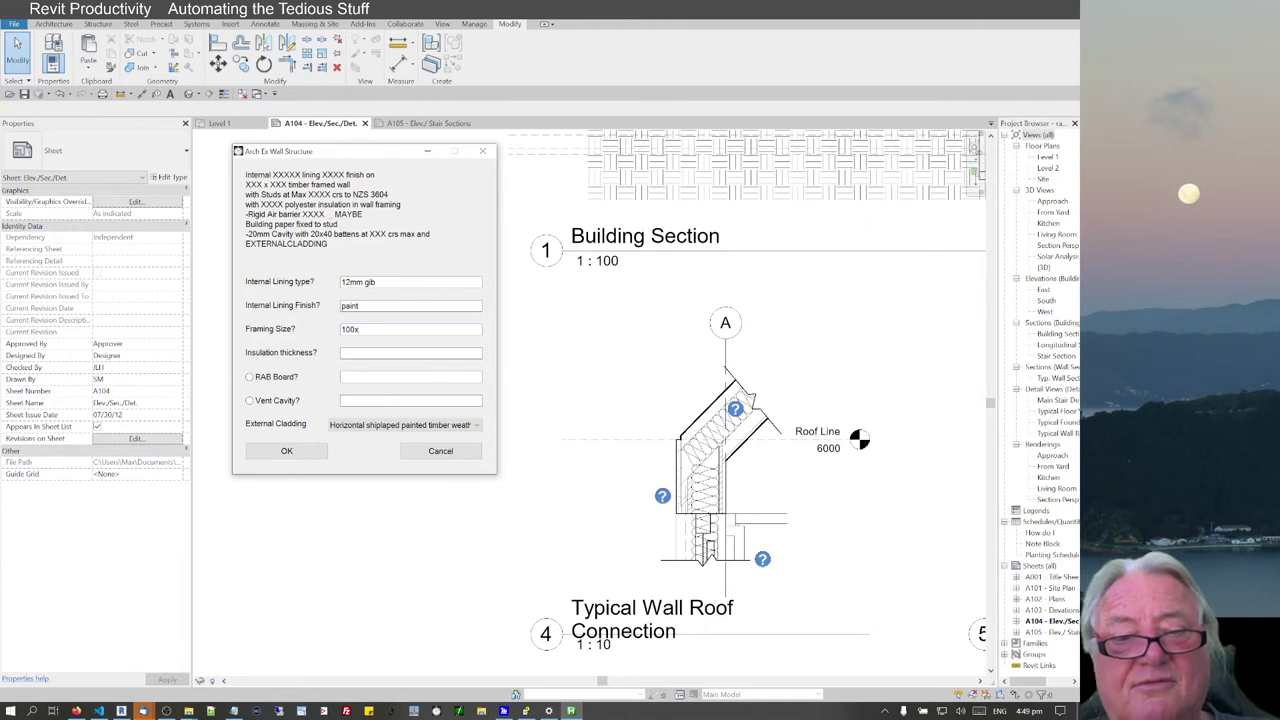
pyautogui.write('50')
pyautogui.press('Tab')
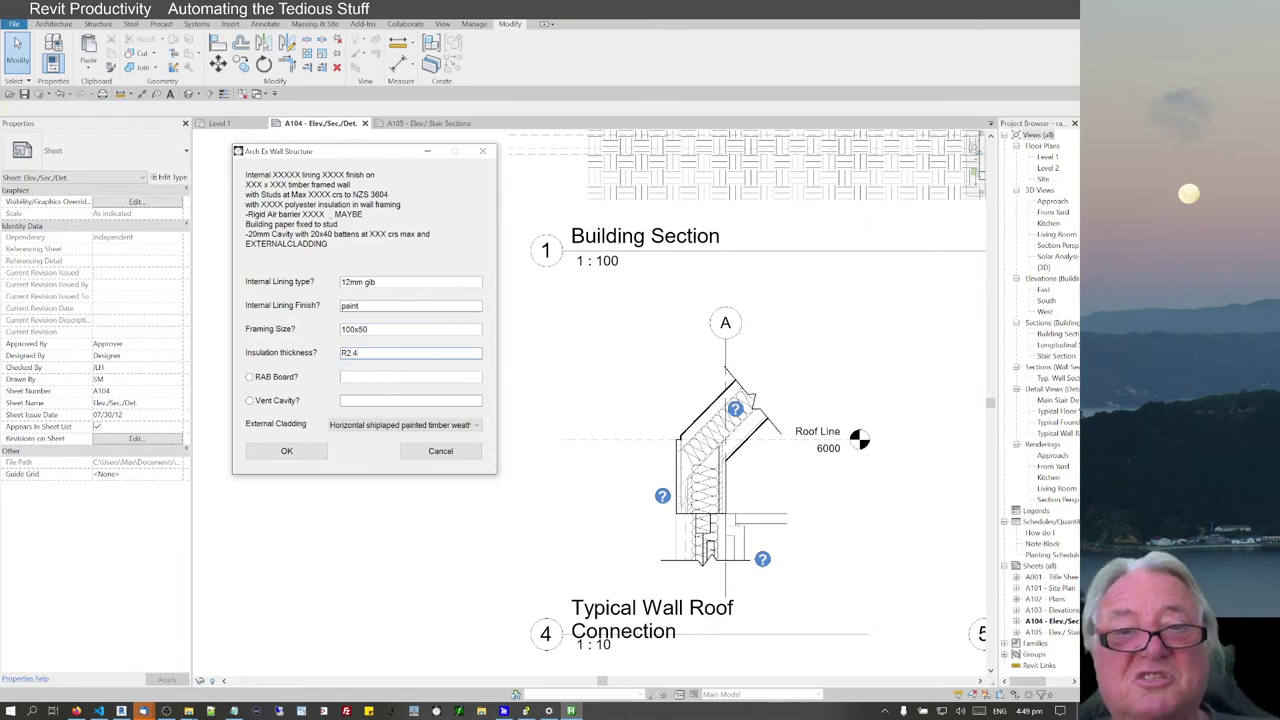
# Step: Include a 7.5mm ply RAB board and a 600 vent cavity, choose Vertical 150x20 Board & 50x25 Batten cladding, and generate the wall note
pyautogui.click(249, 377)
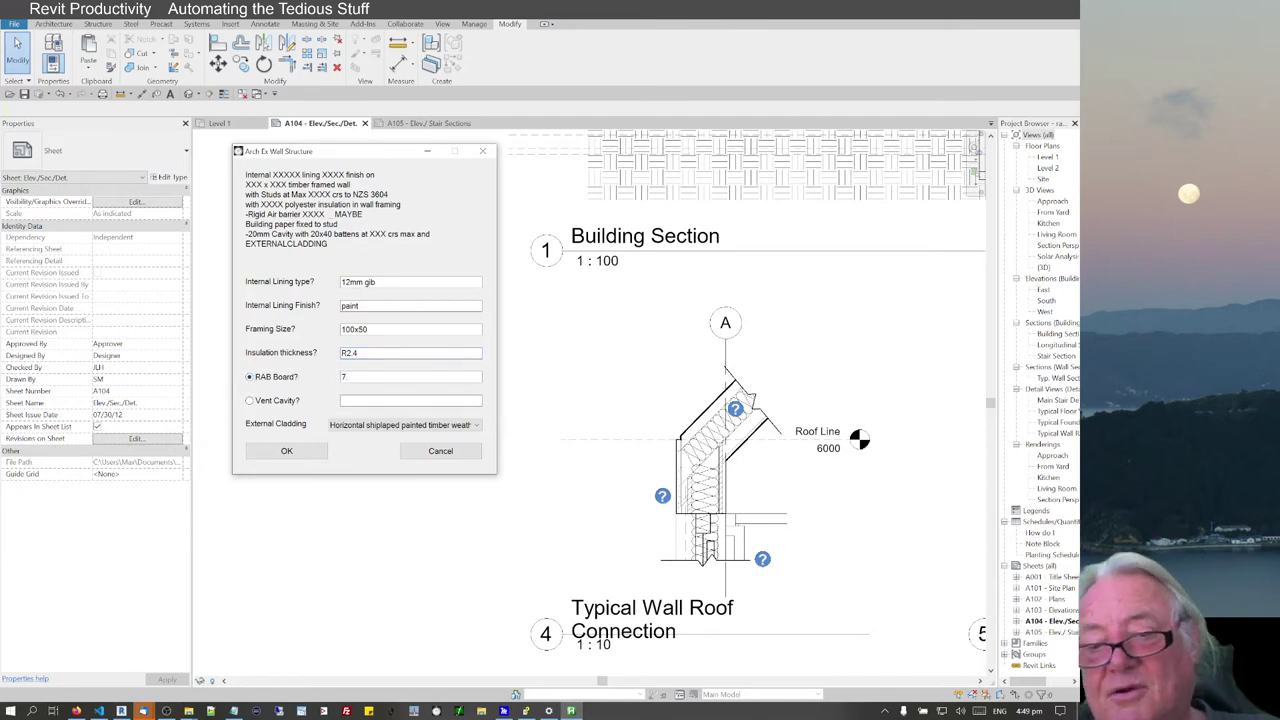
pyautogui.write('7.5mm ply')
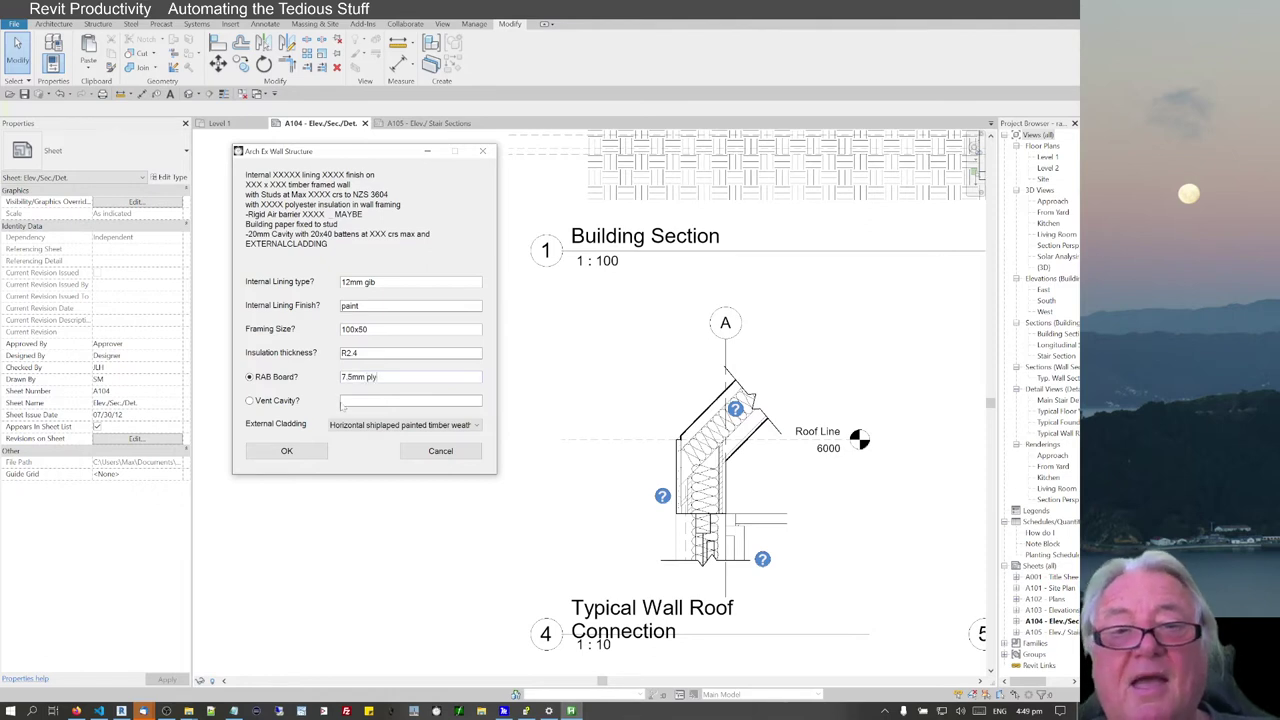
pyautogui.click(343, 405)
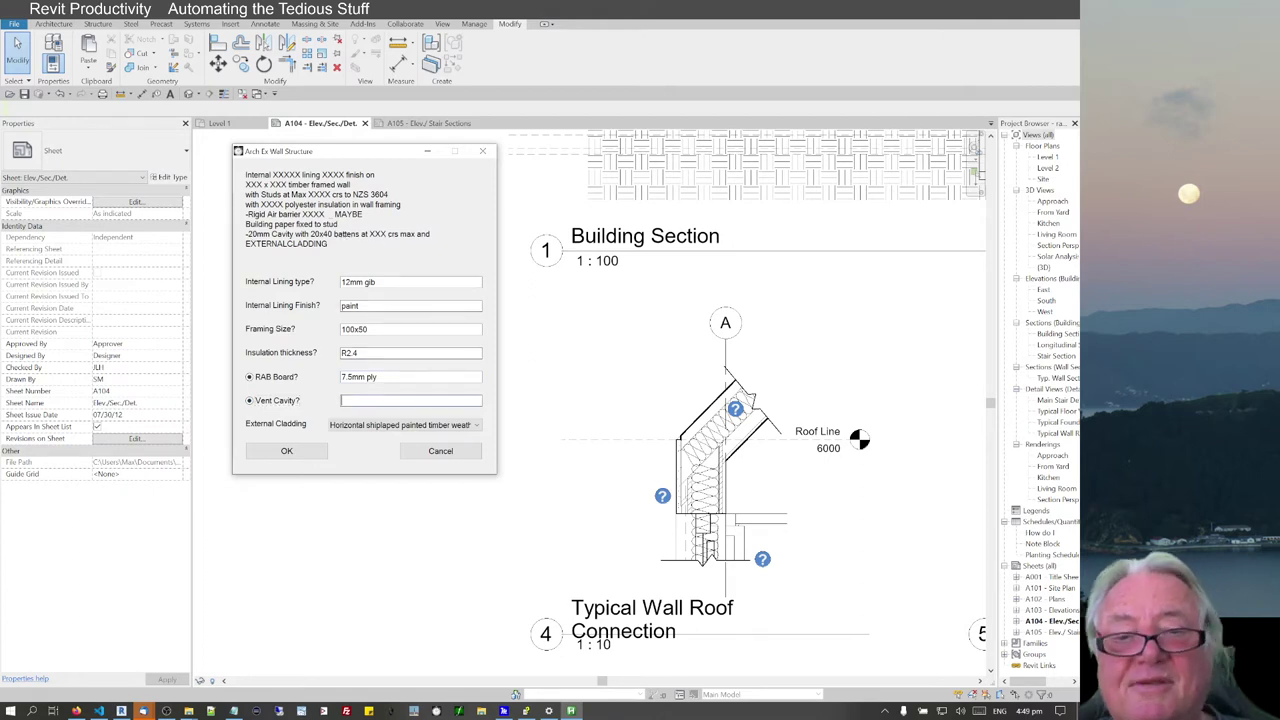
pyautogui.click(363, 425)
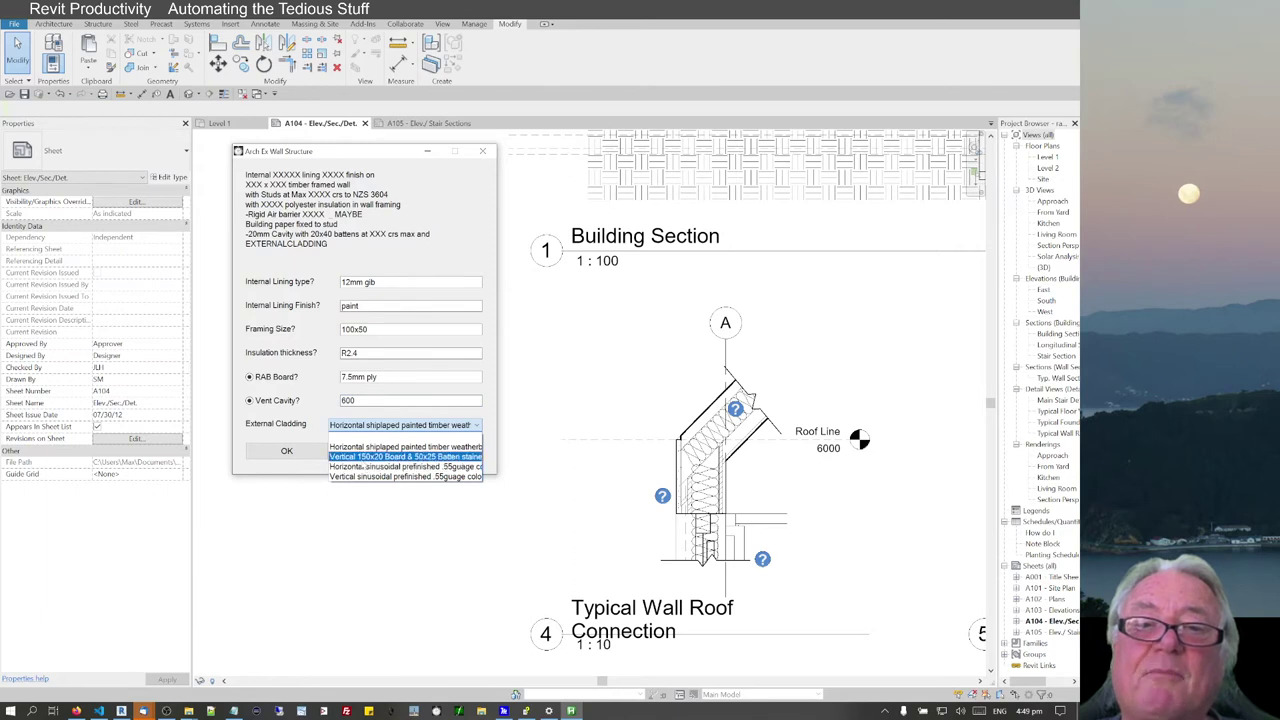
pyautogui.click(363, 456)
pyautogui.click(286, 451)
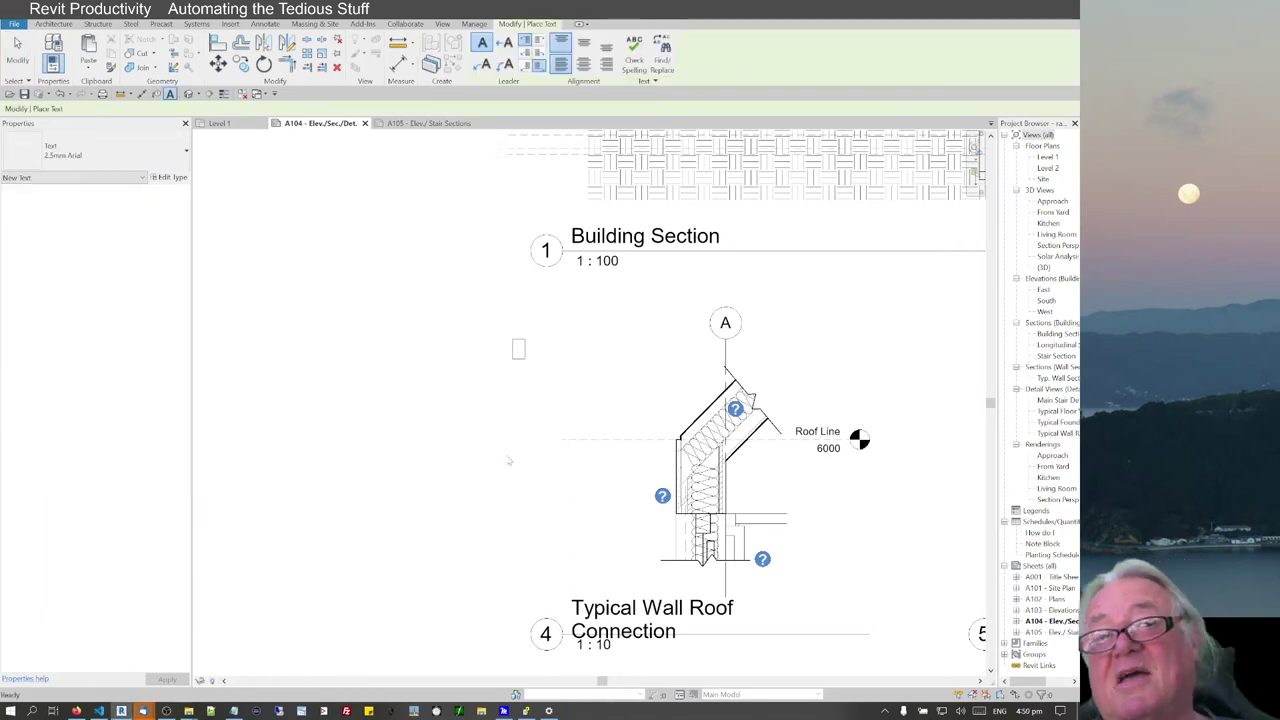
# Step: Place the generated wall note, from "Internal 12mm gib lining with" to "Batten stained timber over", beside the Typical Wall Roof Connection detail
pyautogui.click(518, 346)
pyautogui.write('Internal 12mm gib lining with paint finish on 100x50 timber framed wall with Studs at Max 600 crs to NZS 3604 with R2.4 polyester insulation in wall framing Rigid Air barrier 7.5mm ply')
pyautogui.press('Return')
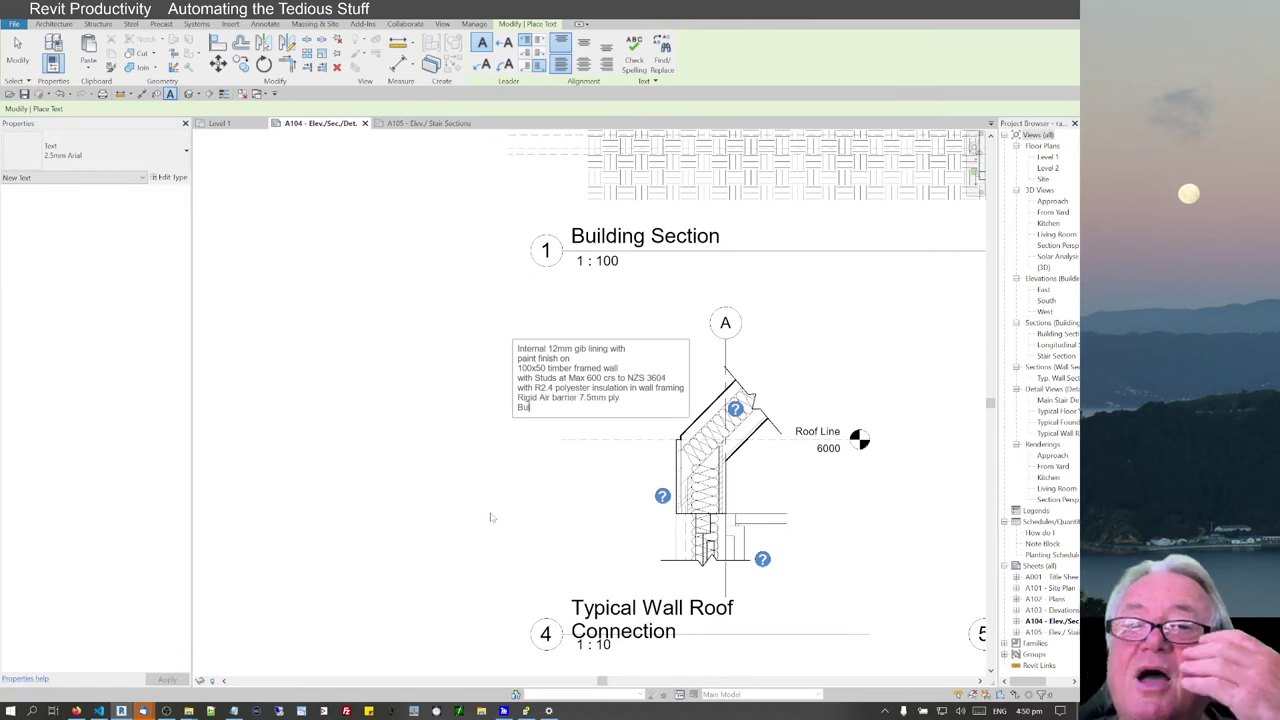
pyautogui.write('Building paper fixed to backing')
pyautogui.press('Return')
pyautogui.write('20')
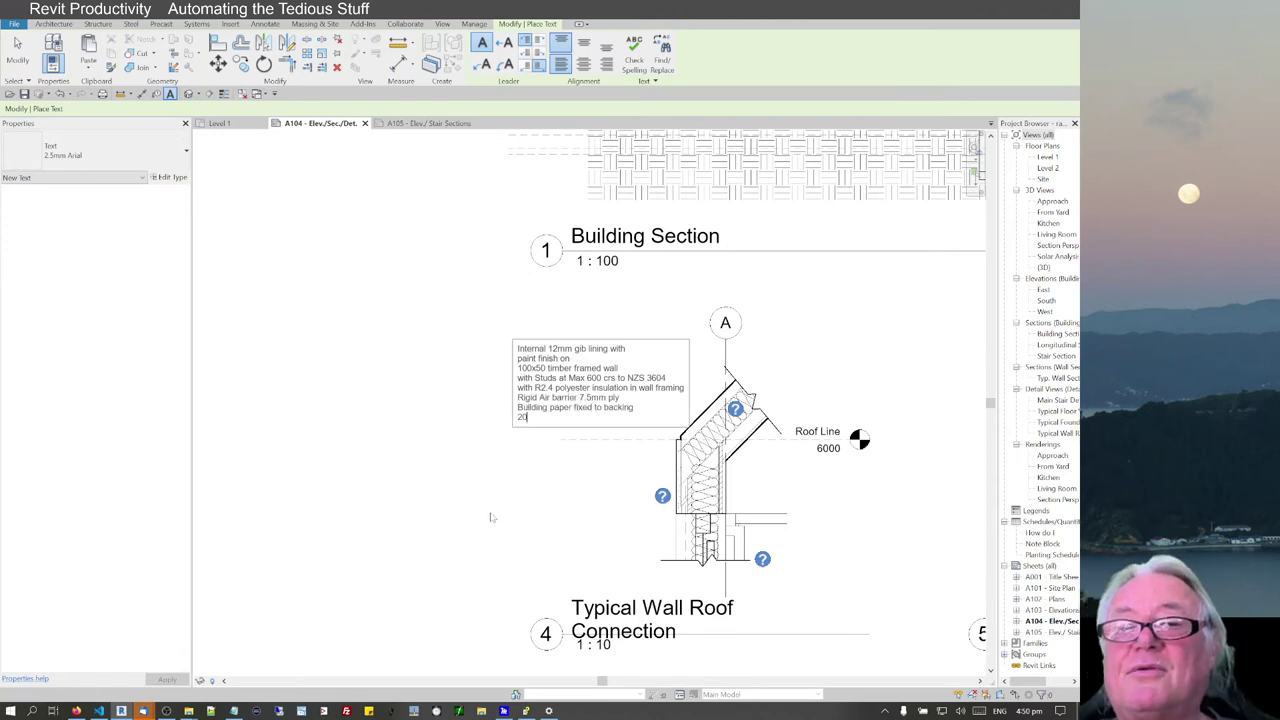
pyautogui.write('mm Cavity with 20x40 battens at 600 crs max and')
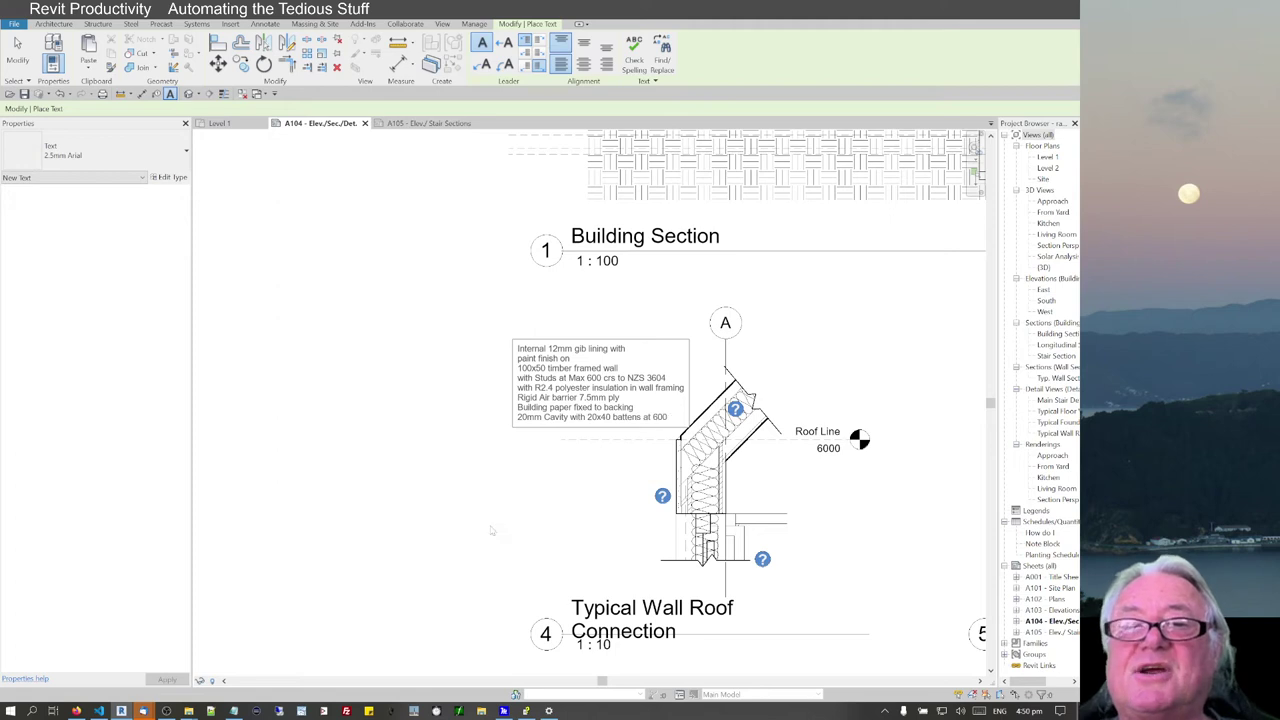
pyautogui.press('Return')
pyautogui.write('Vertical 150x20 Board')
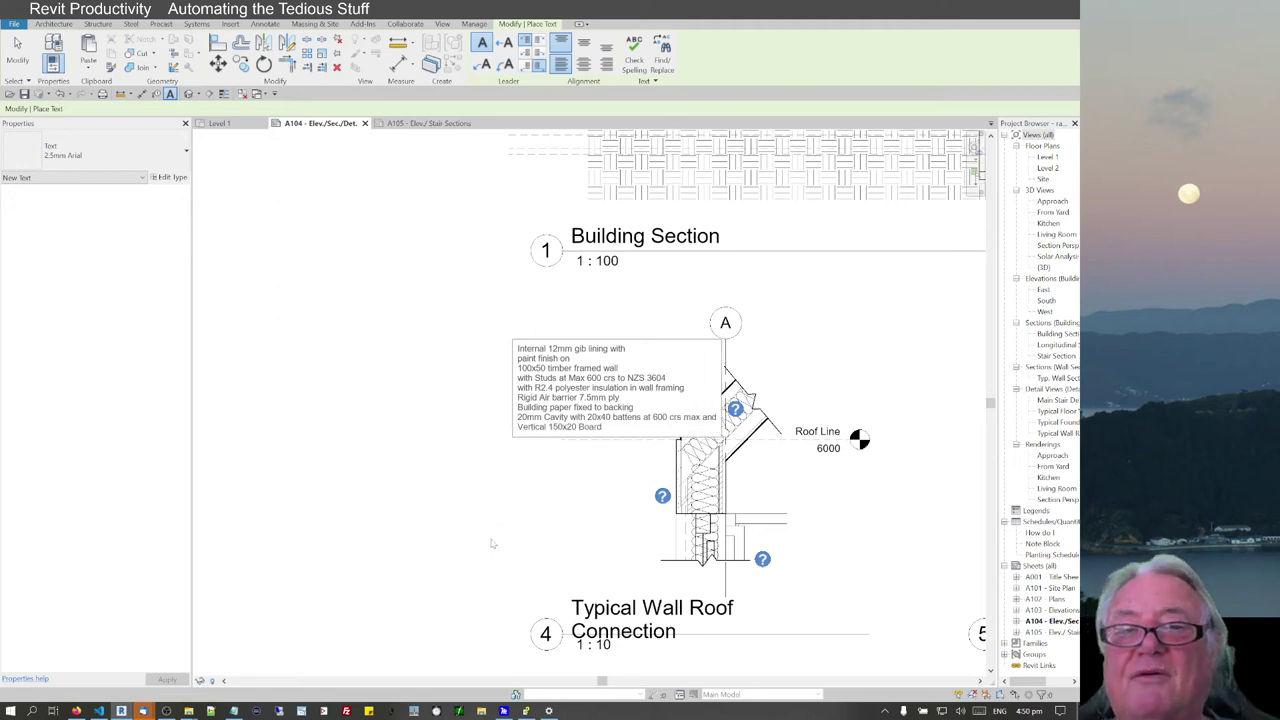
pyautogui.write(' & 50x25 Batten stained timber over')
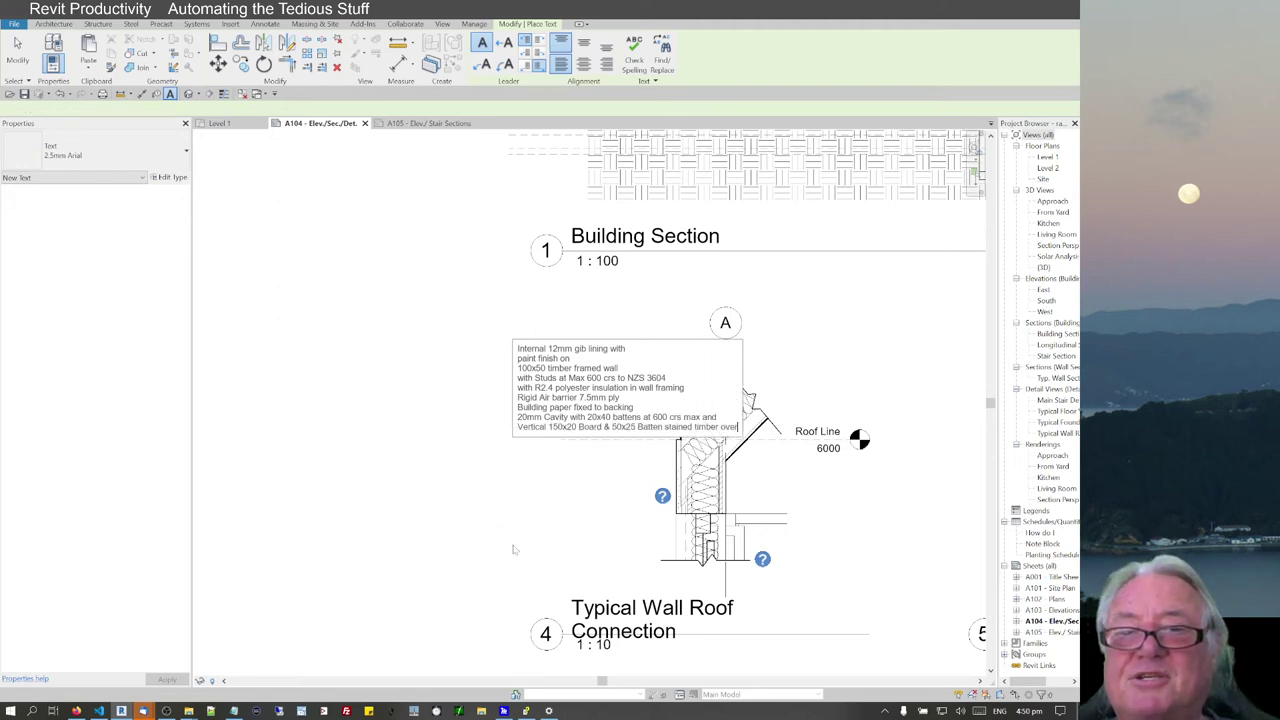
pyautogui.click(514, 549)
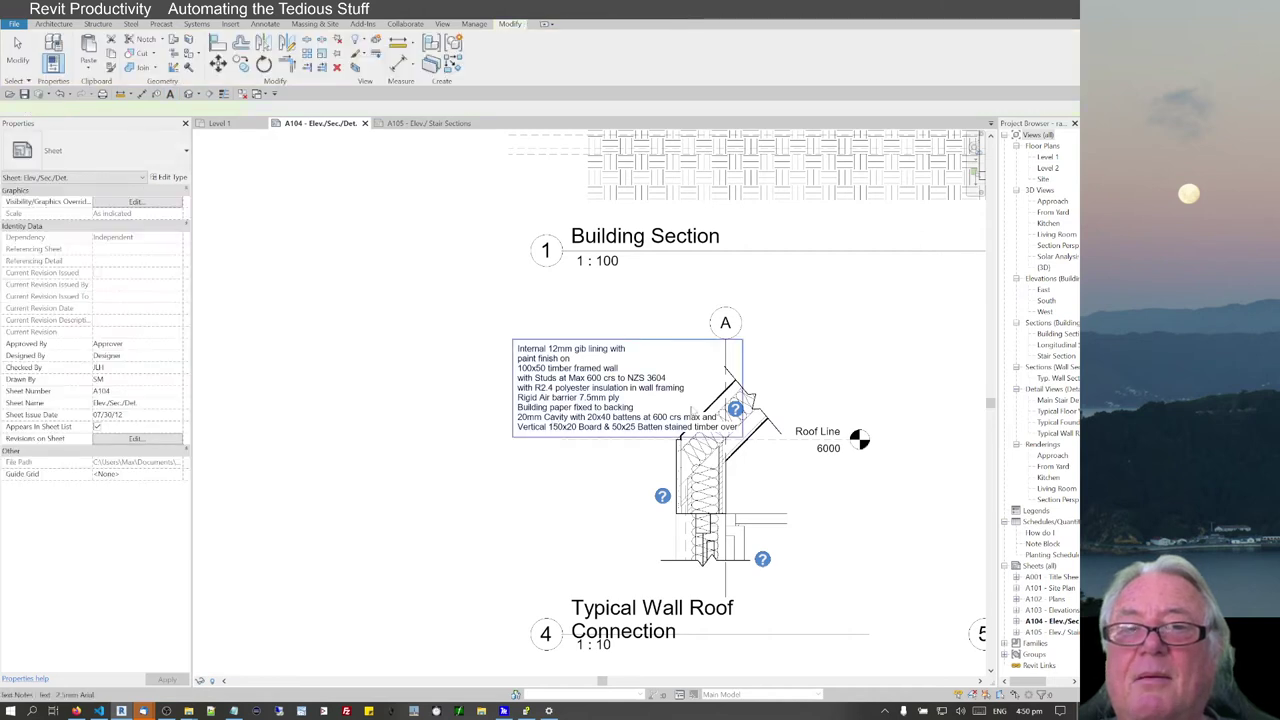
# Step: Narrow the wall note to clear the Typical Wall Roof Connection and run a leader from its last line to the wall's exterior face
pyautogui.moveTo(741, 387); pyautogui.dragTo(620, 437)
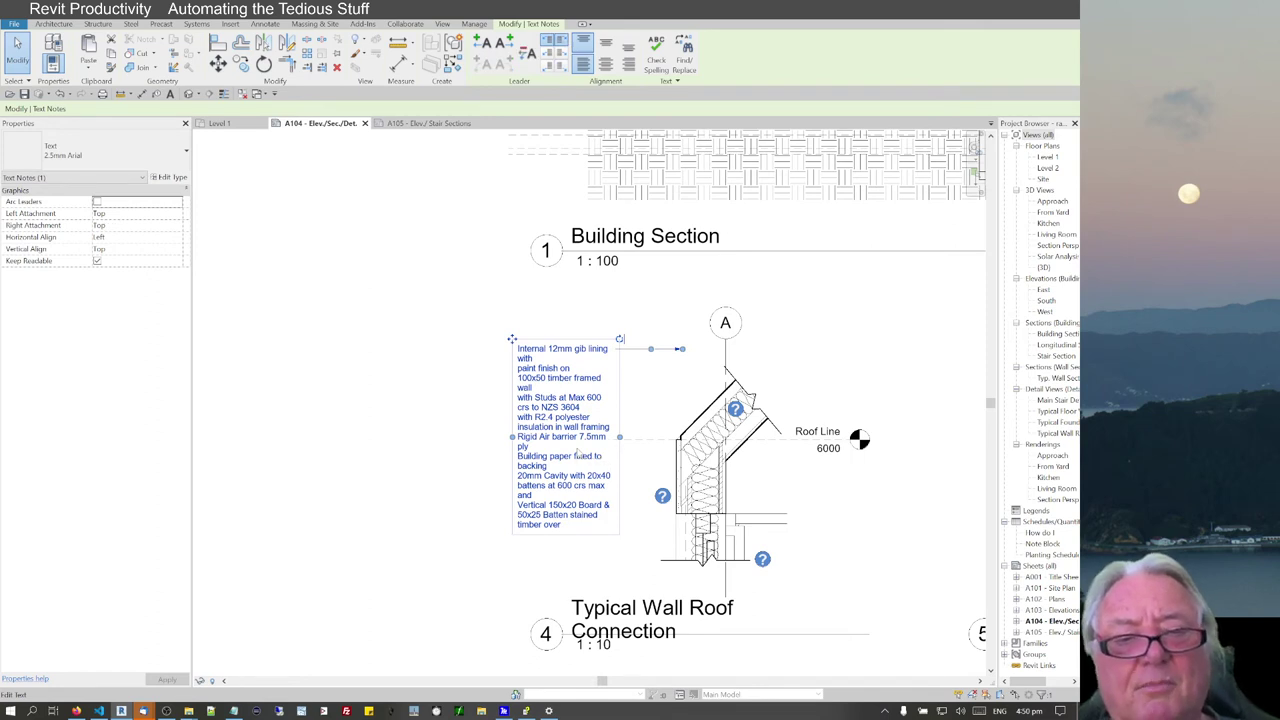
pyautogui.click(561, 65)
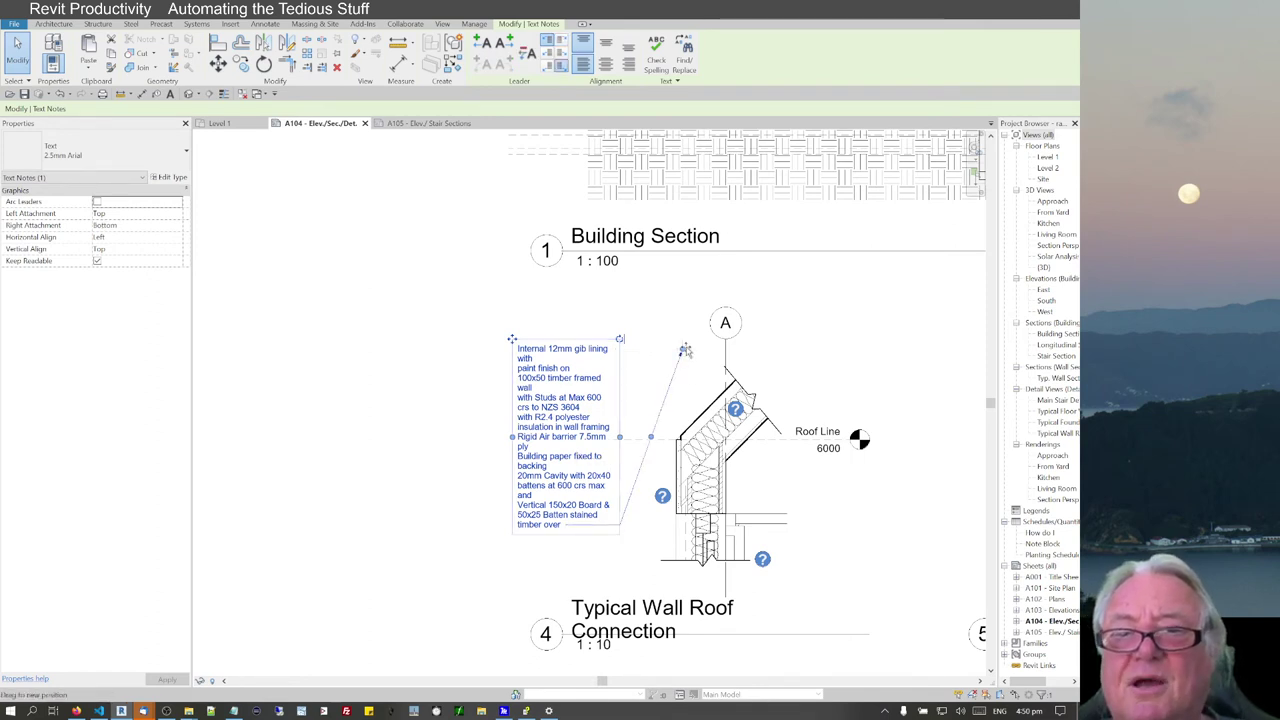
pyautogui.moveTo(681, 351); pyautogui.dragTo(651, 524)
pyautogui.click(517, 565)
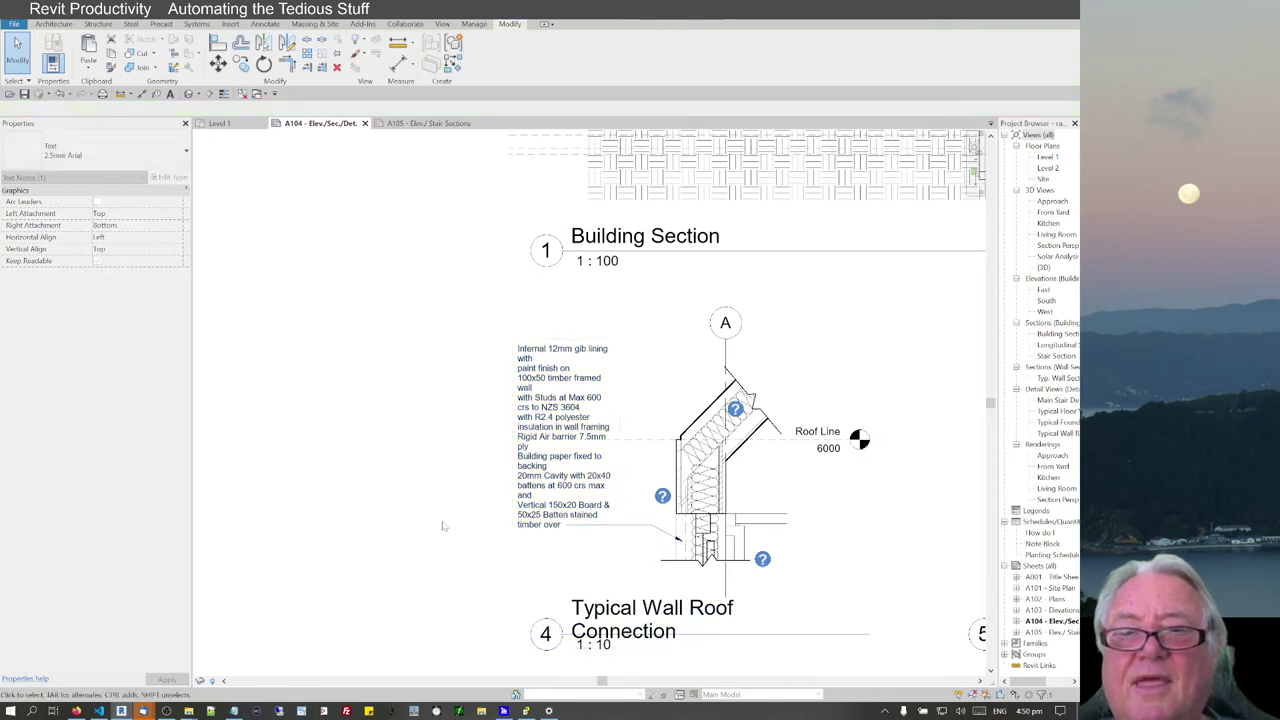
# Step: Start another exterior wall structure note with "10mm ply swith slected beach veneer" as the internal lining type
pyautogui.scroll(-2, 453, 528)
pyautogui.moveTo(633, 451); pyautogui.dragTo(445, 423, button='middle')
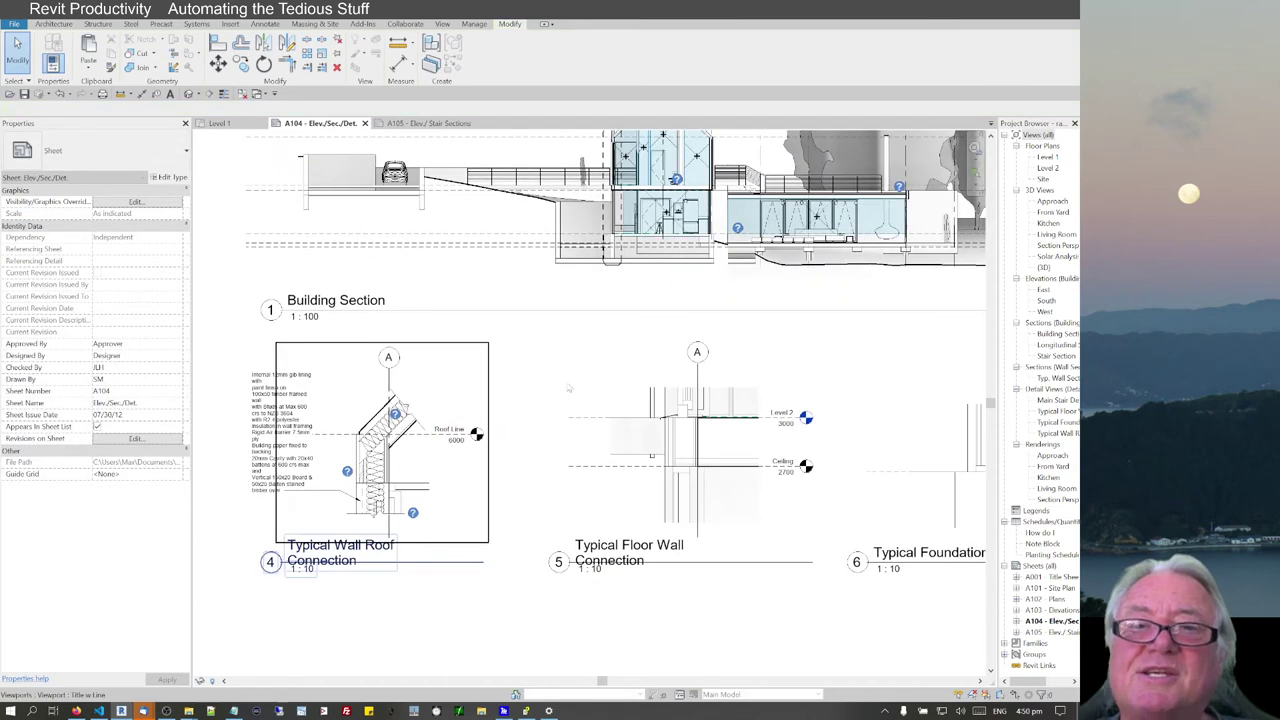
pyautogui.scroll(3, 507, 350)
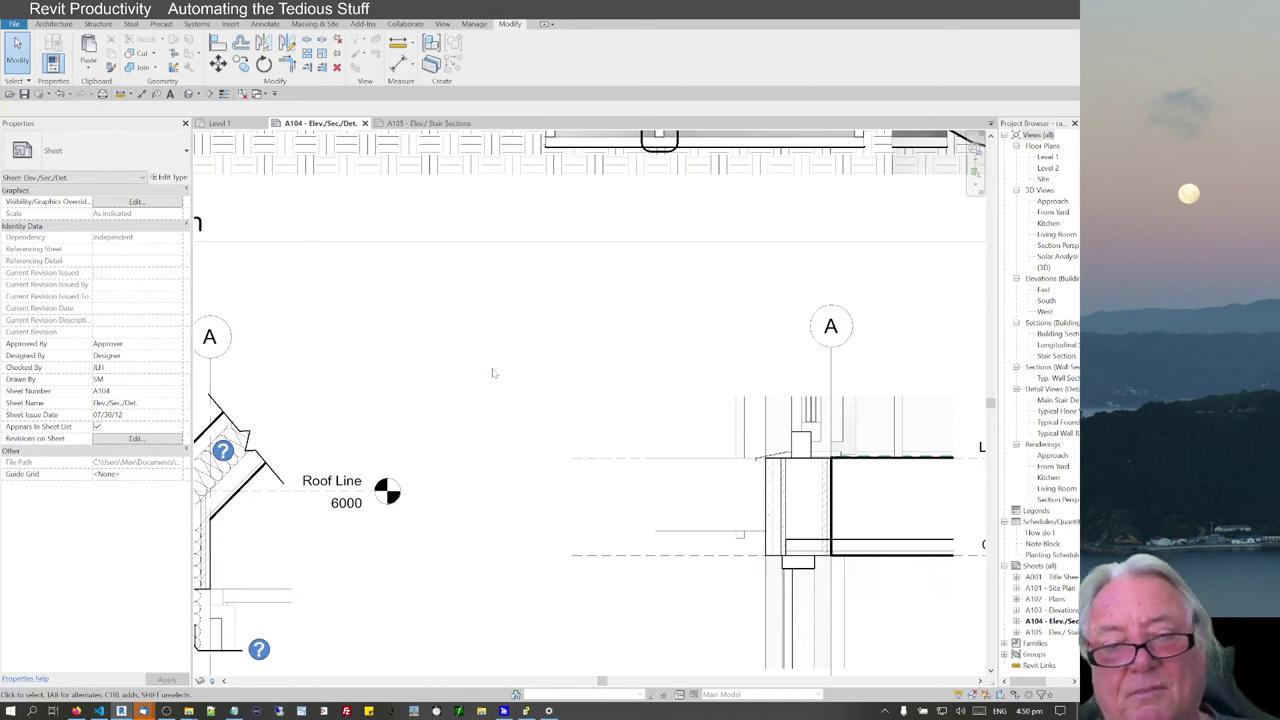
pyautogui.press('d')
pyautogui.press('e')
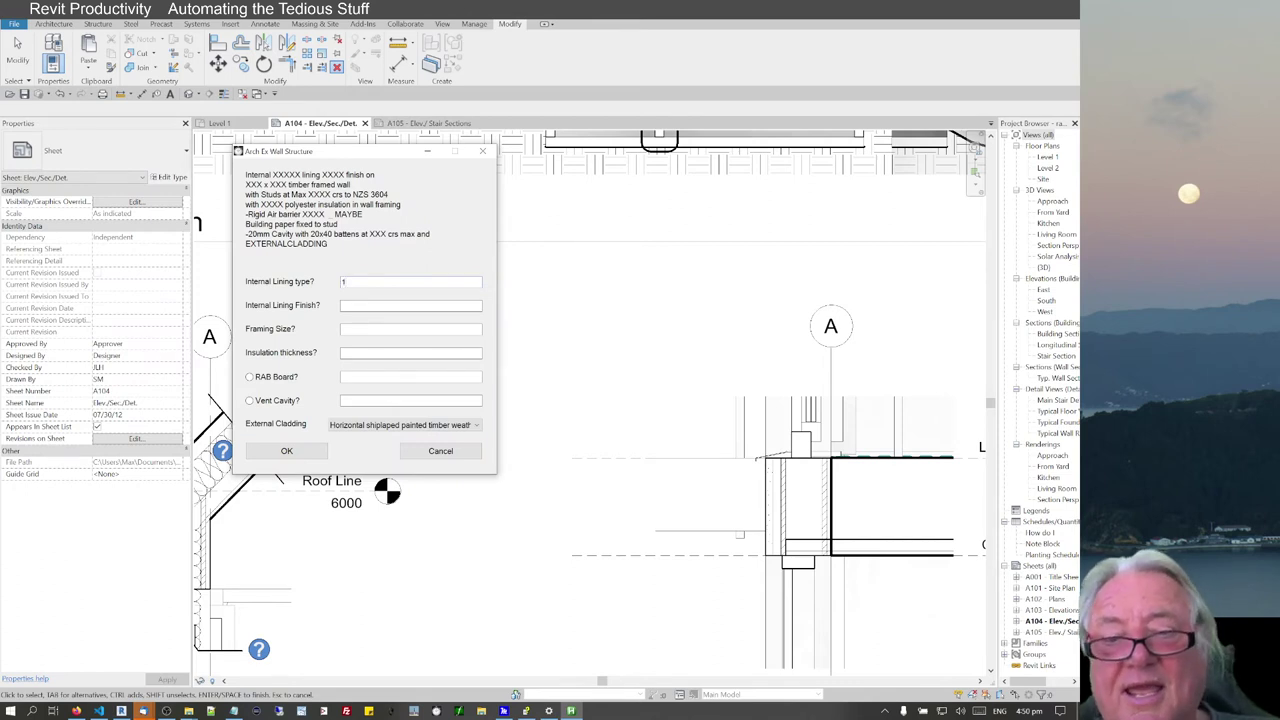
pyautogui.write('10mm ply')
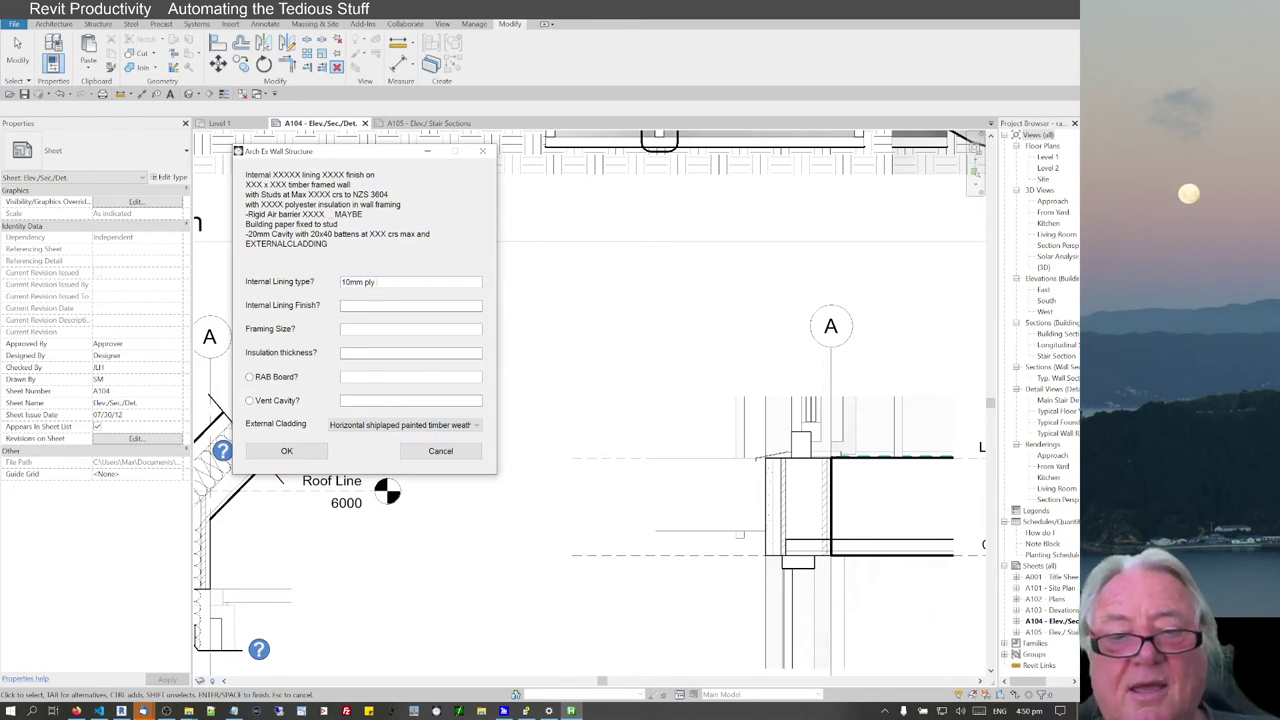
pyautogui.write(' swith')
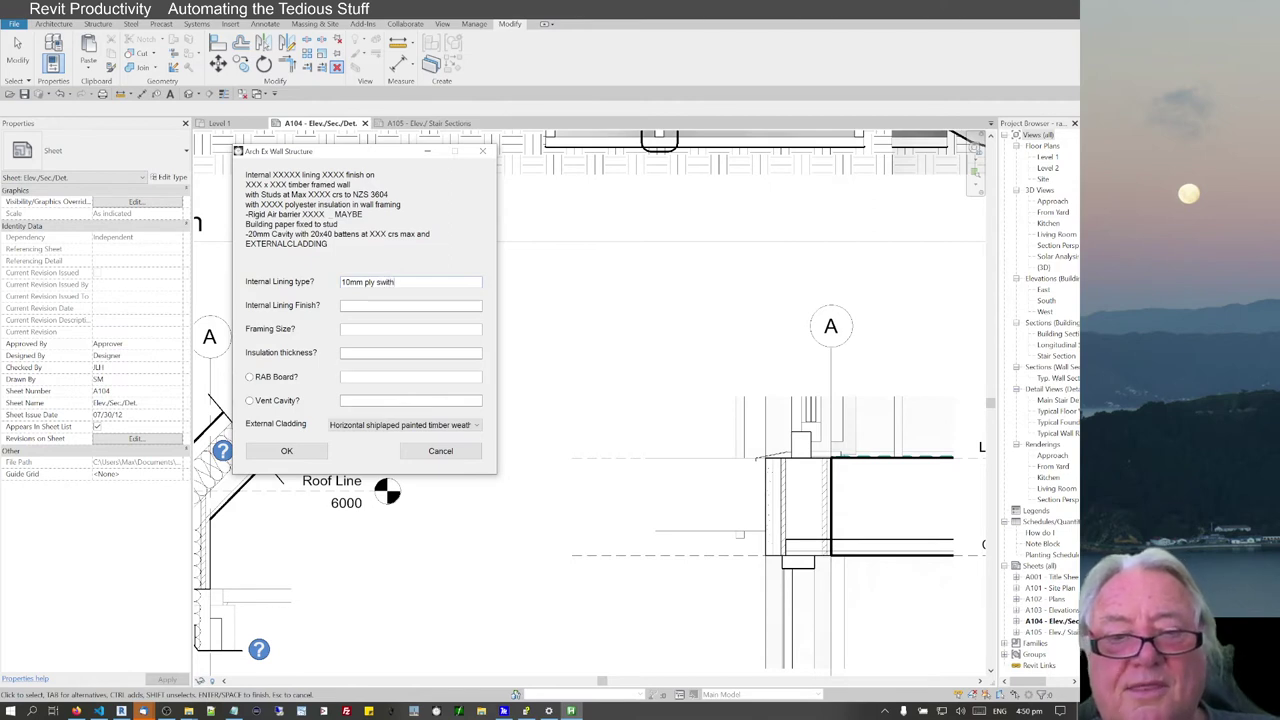
pyautogui.write(' selected')
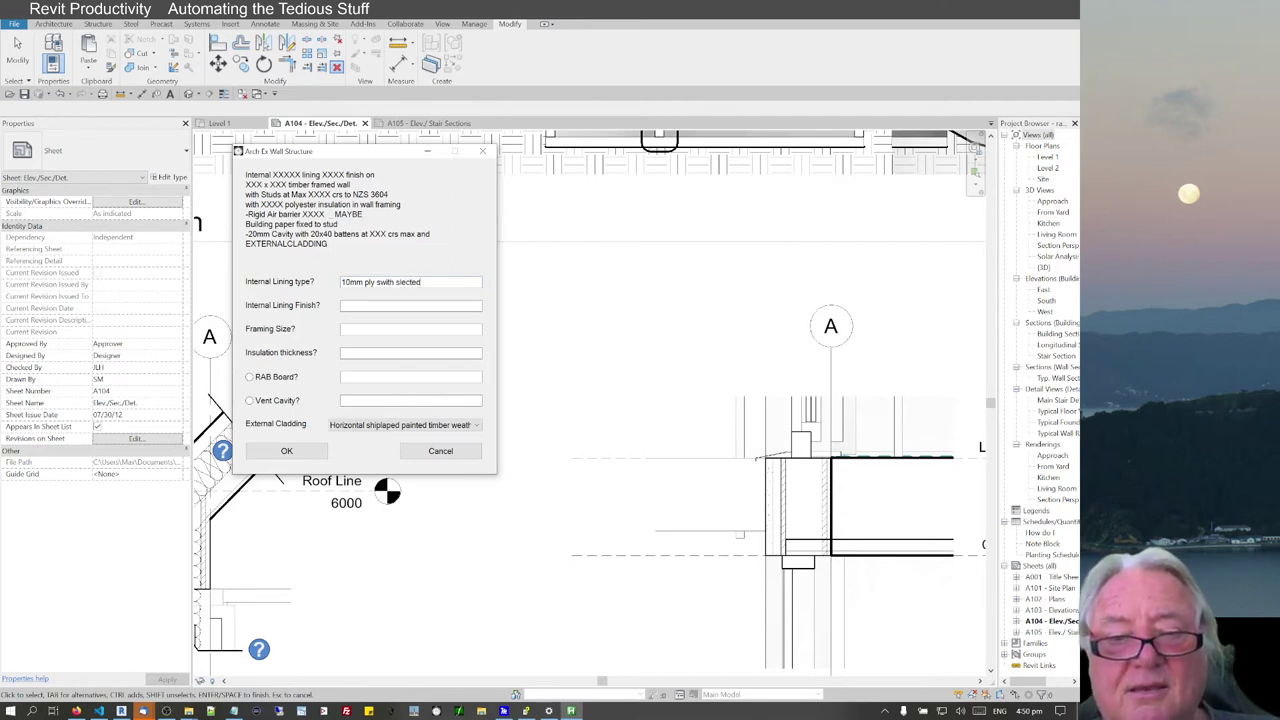
pyautogui.write(' beach veneer')
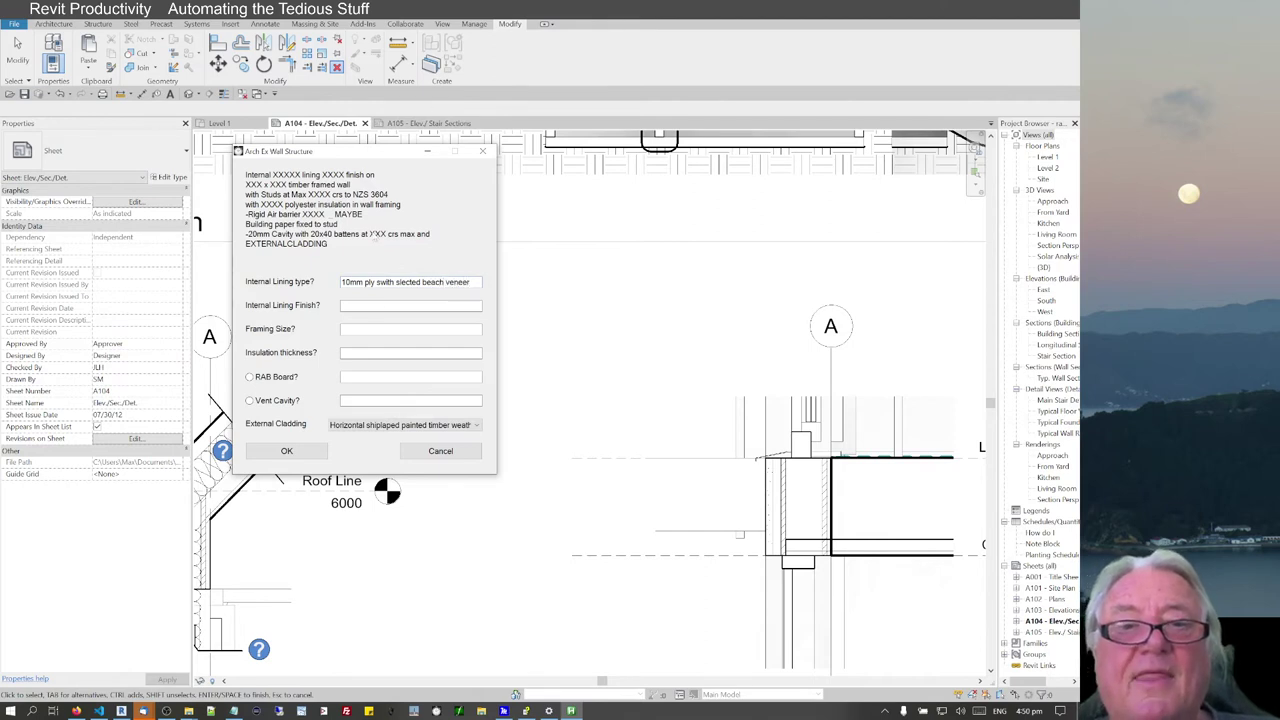
# Step: Set the wall note's internal lining finish to "polurethane clear semi-gloss"
pyautogui.click(380, 306)
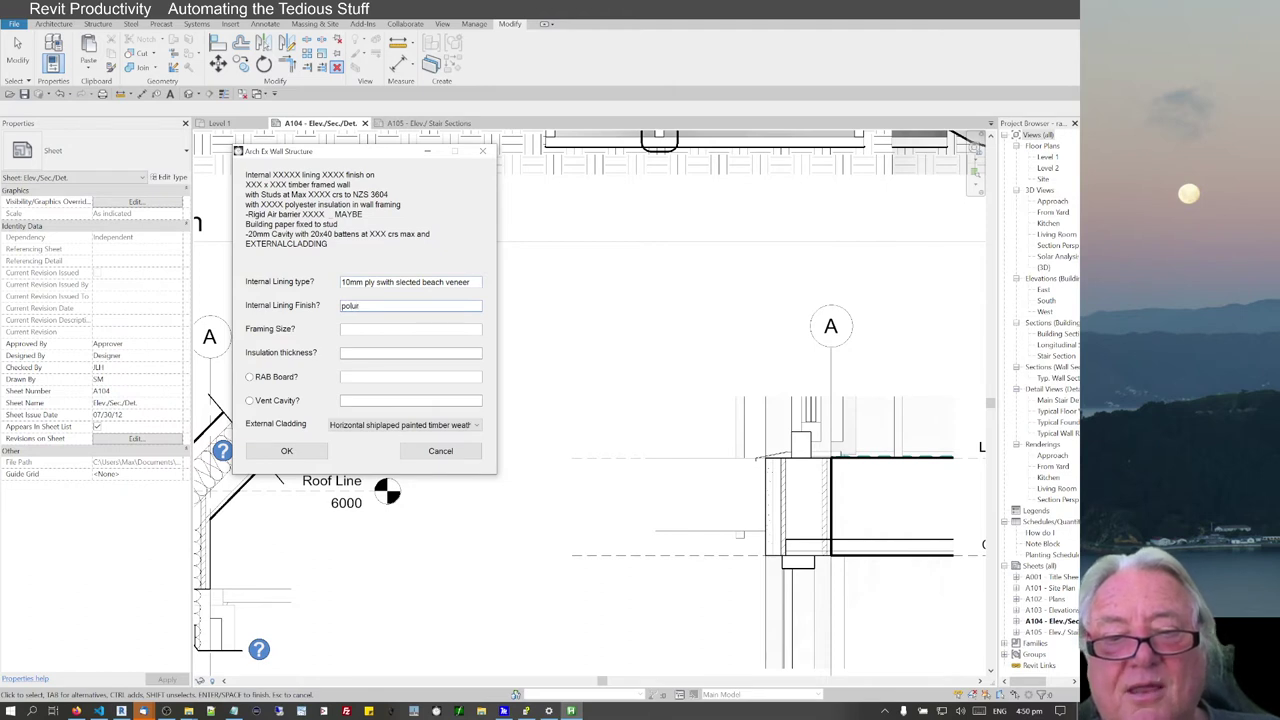
pyautogui.write('polyuretha')
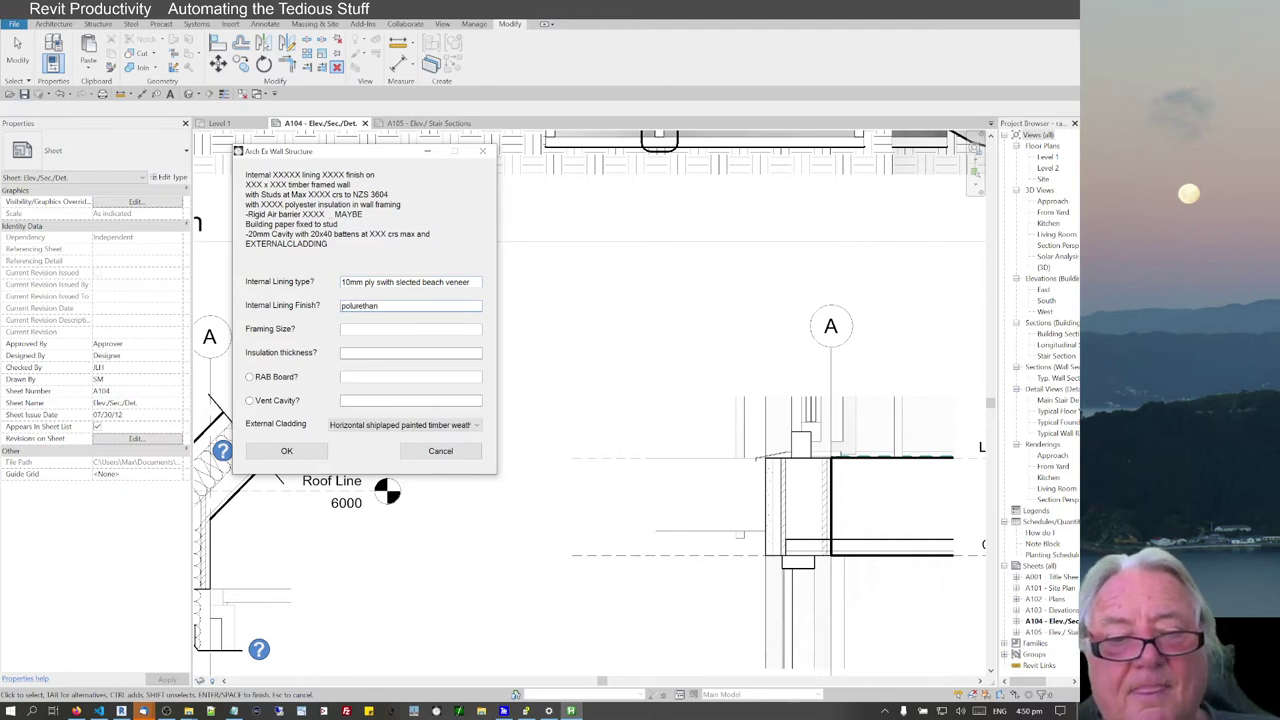
pyautogui.write('ne clear')
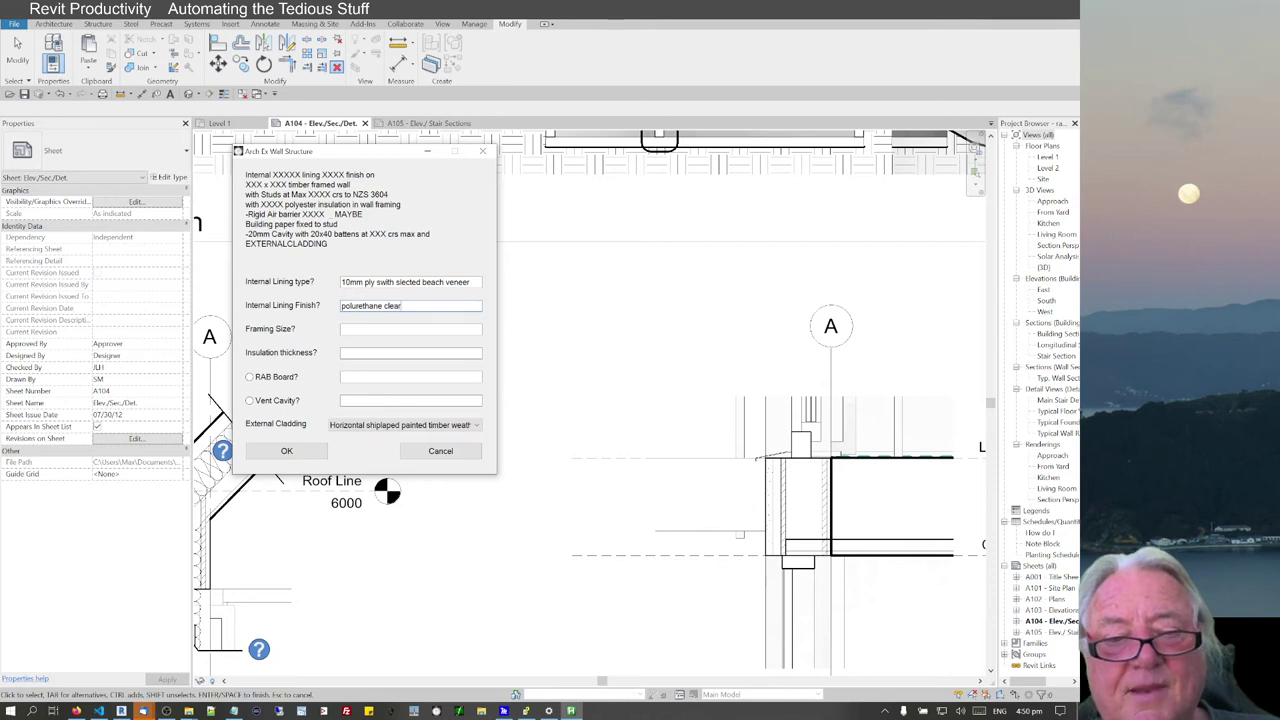
pyautogui.write(' semi-gloss')
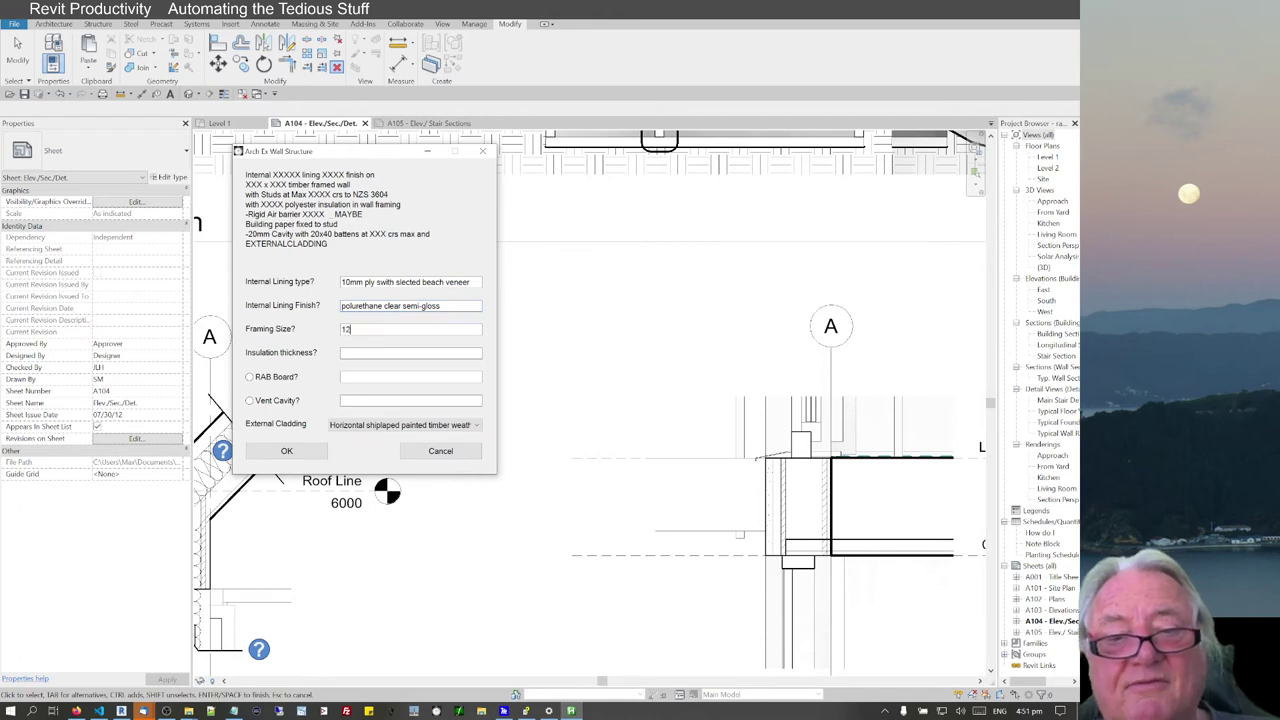
# Step: Specify 125x50 framing, R3.0 insulation and Horizontal sinusoidal prefinished .55guage cladding without RAB board or vent cavity, and generate the wall note
pyautogui.write('125x50')
pyautogui.press('Tab')
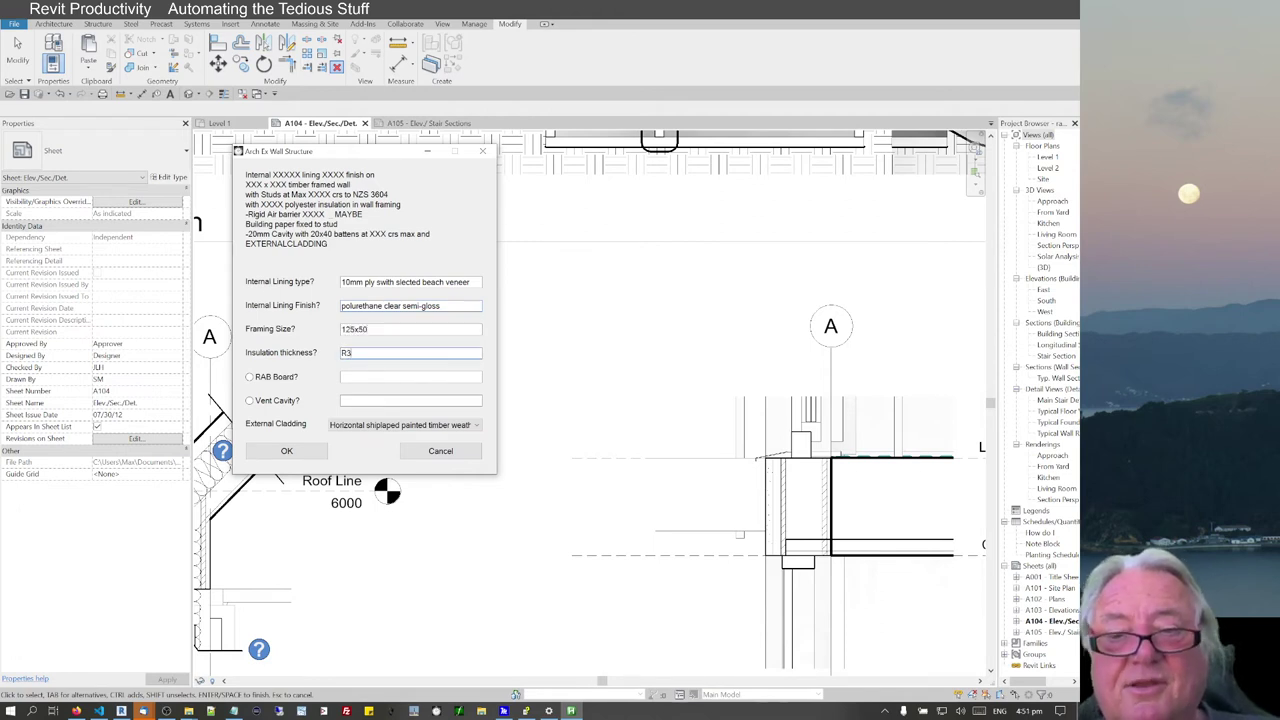
pyautogui.write('R3.0')
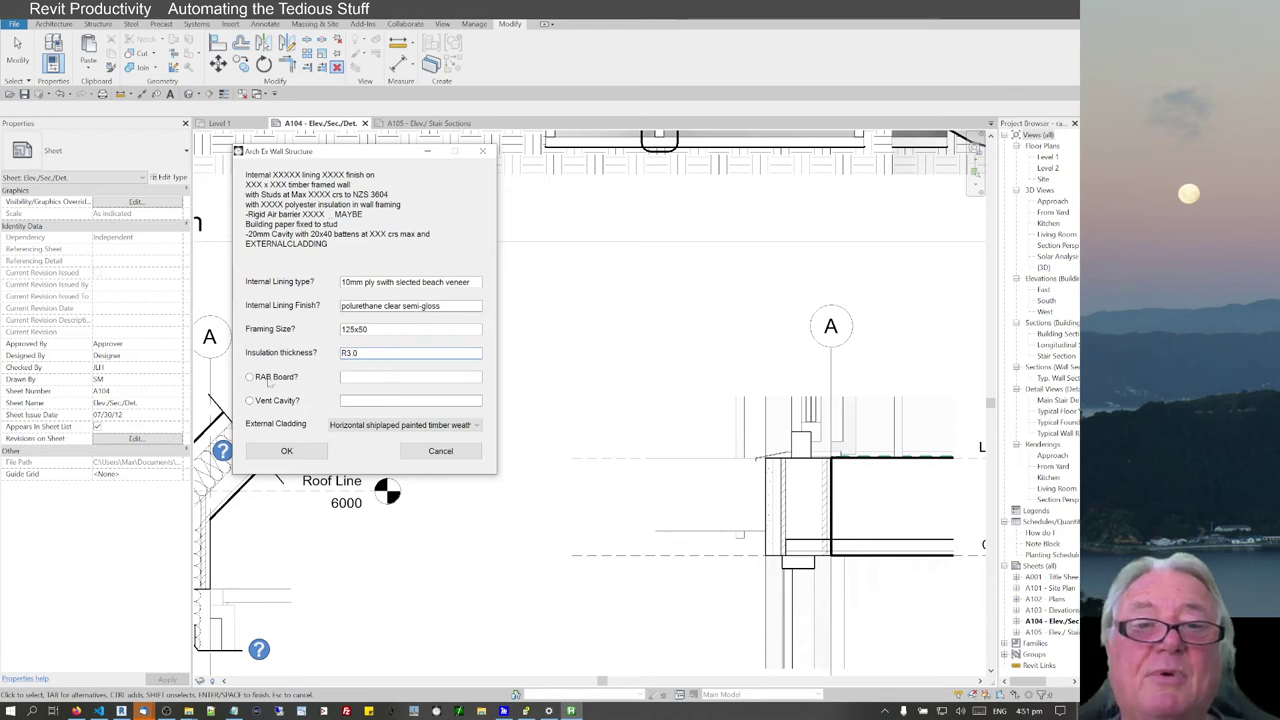
pyautogui.click(346, 424)
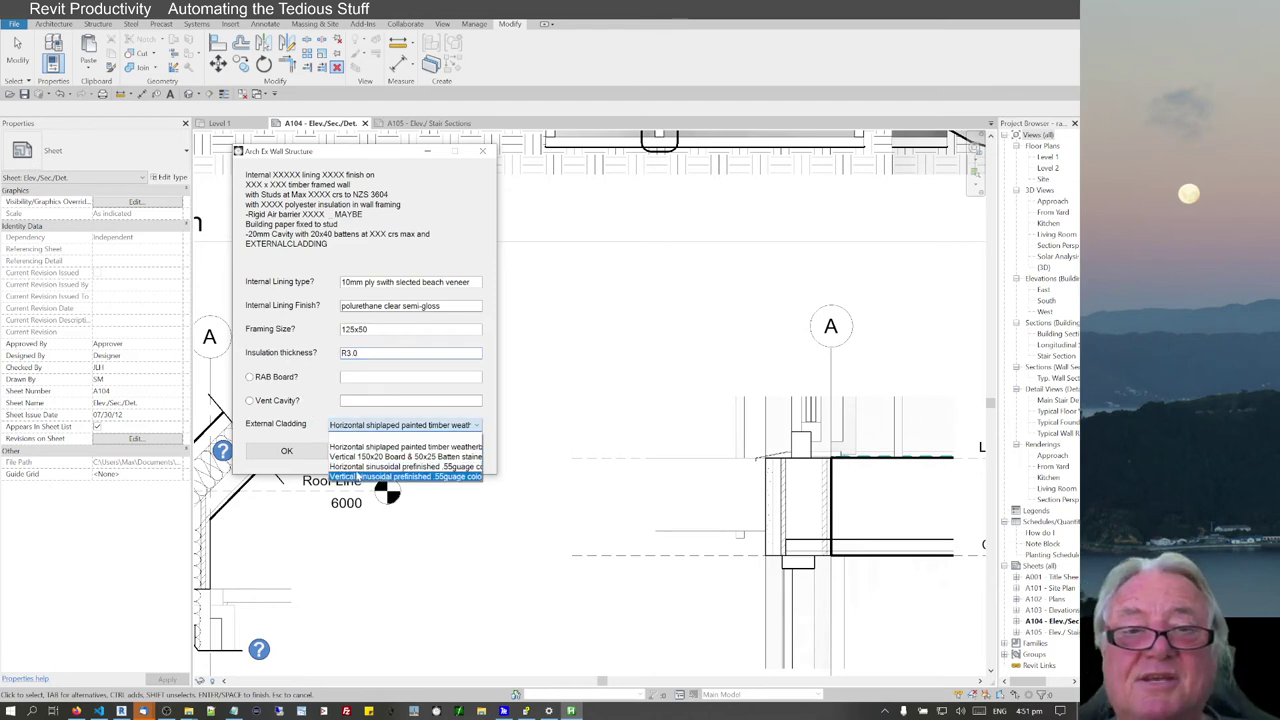
pyautogui.click(358, 472)
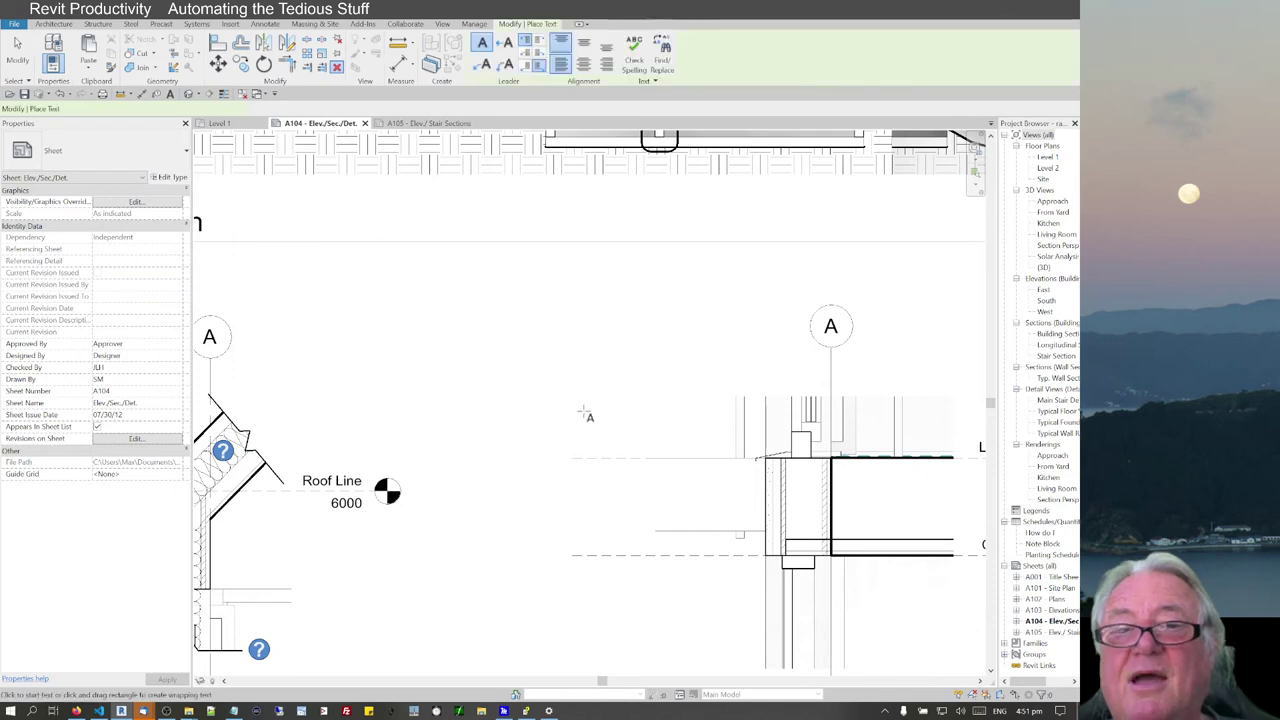
# Step: Place the generated wall note, from "Internal 10mm ply" to "coloursteel cladding", beside the Typical Floor Wall Connection detail
pyautogui.click(536, 363)
pyautogui.write('Internal 10mm ply swith slected beach veneer lining with polurethane clear semi-gloss finish on 125x50 timber framed wall with Studs at Max 600 crs to NZS 3604 with R3.0 polyester insulation in wall framing')
pyautogui.press('Return')
pyautogui.write('Build')
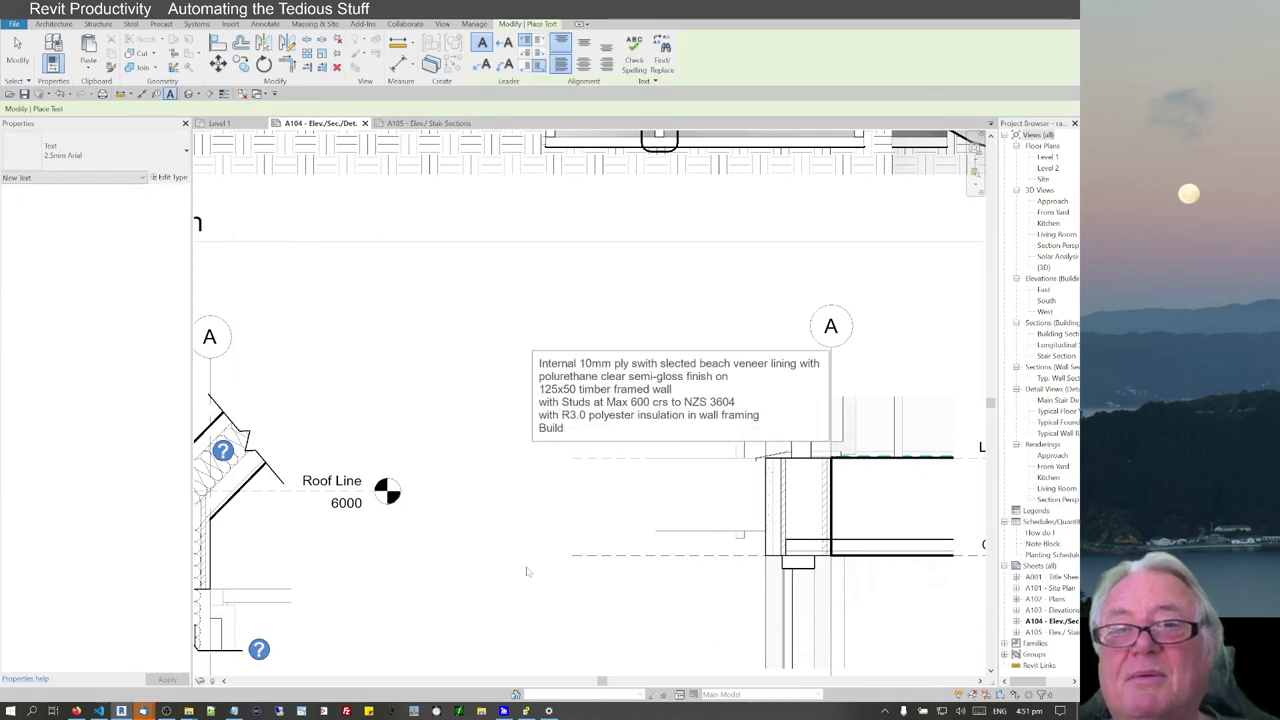
pyautogui.write('ing paper fixed to backing')
pyautogui.press('Return')
pyautogui.write('Horiz')
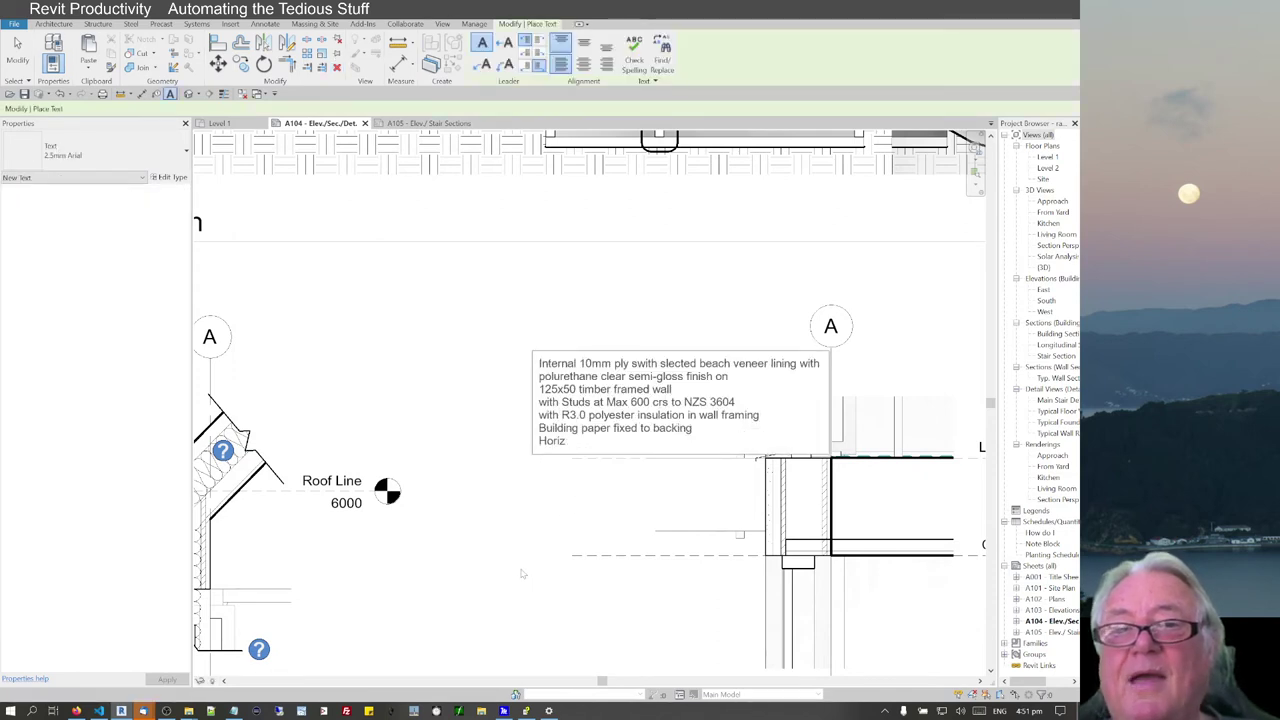
pyautogui.write('ontal sinusoidal prefinished .55guage coloursteel cladding')
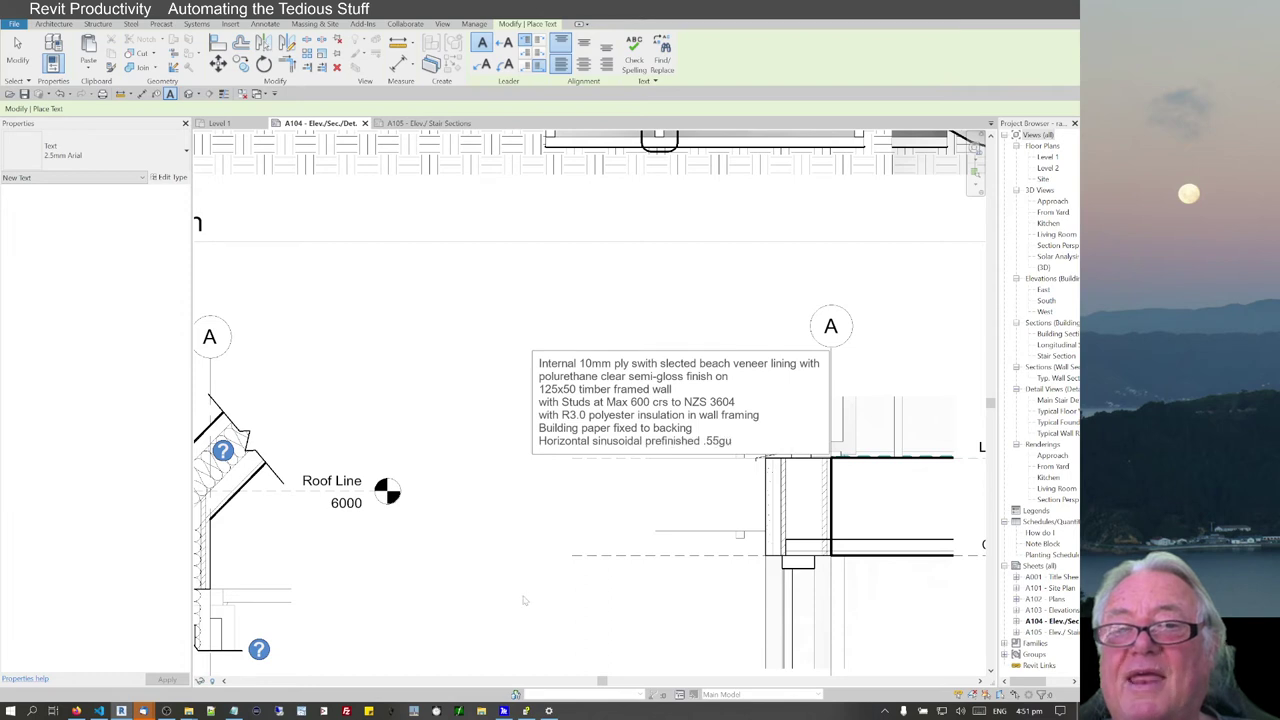
pyautogui.click(533, 541)
# Step: Narrow the wall note to clear the Typical Floor Wall Connection and run an elbowed leader from its first line to the wall
pyautogui.click(608, 423)
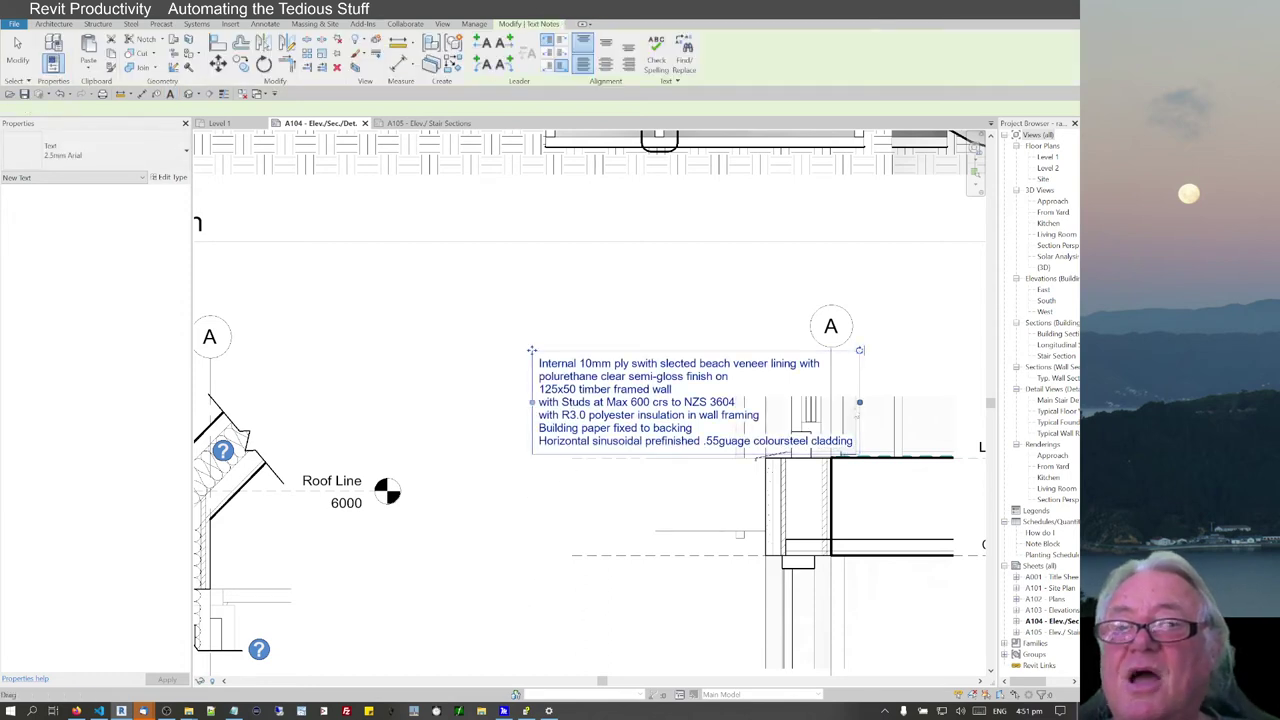
pyautogui.moveTo(859, 402); pyautogui.dragTo(690, 439)
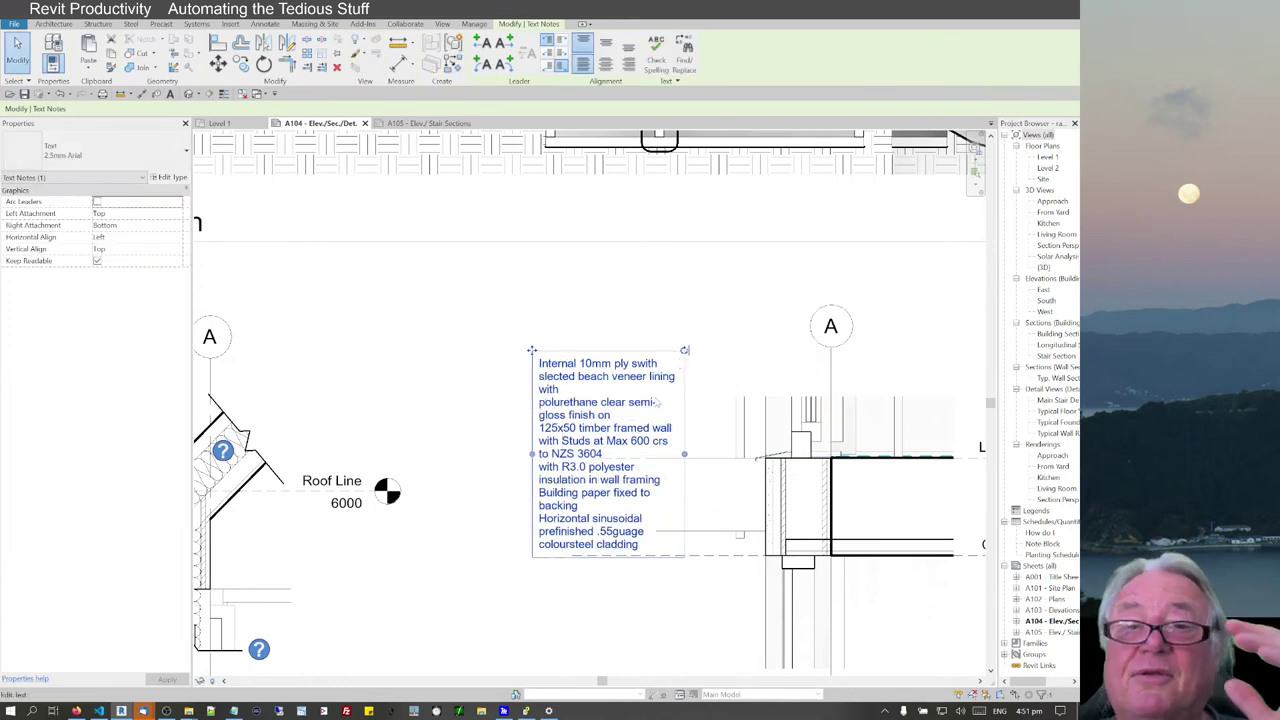
pyautogui.press('l')
pyautogui.press('r')
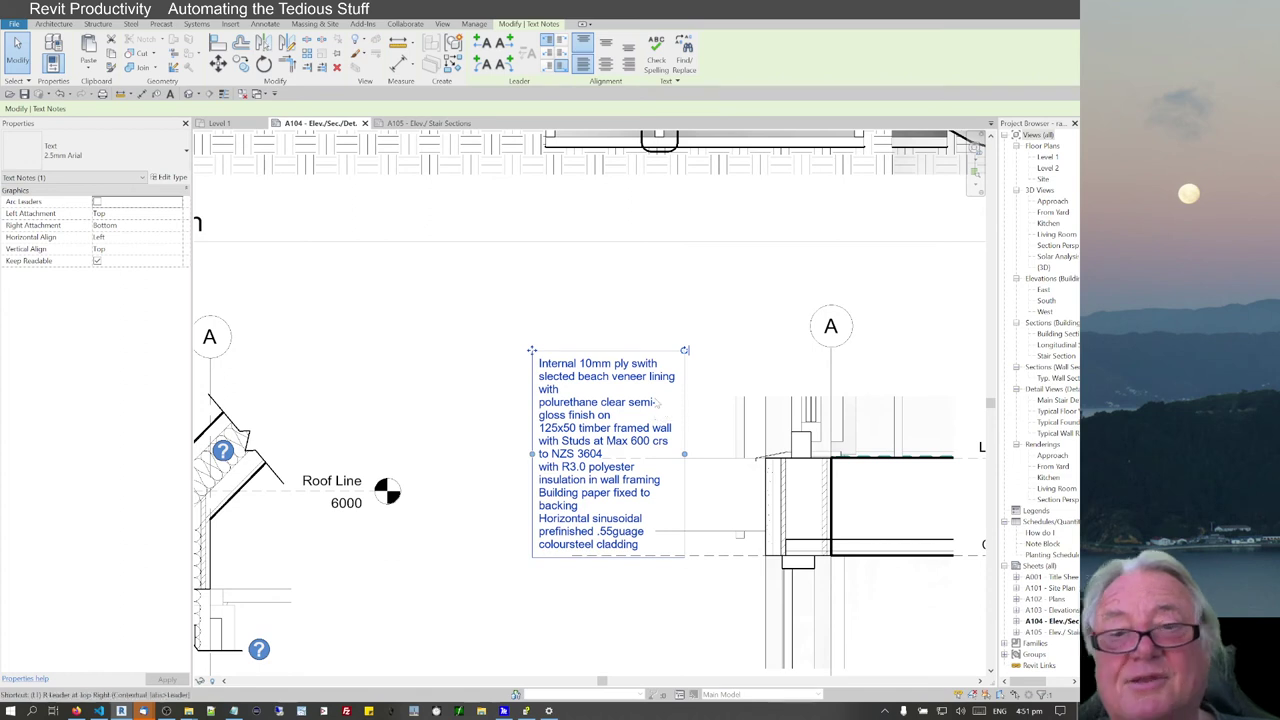
pyautogui.moveTo(766, 364); pyautogui.dragTo(805, 511)
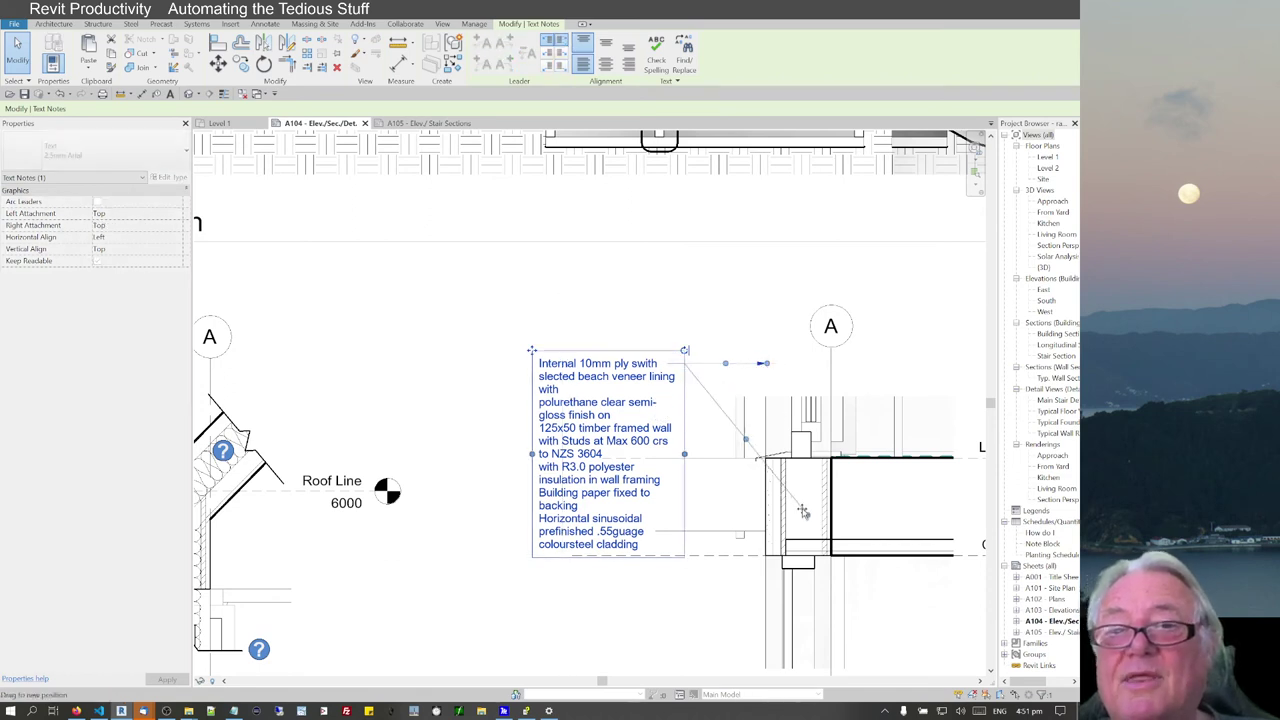
pyautogui.moveTo(745, 437); pyautogui.dragTo(732, 363)
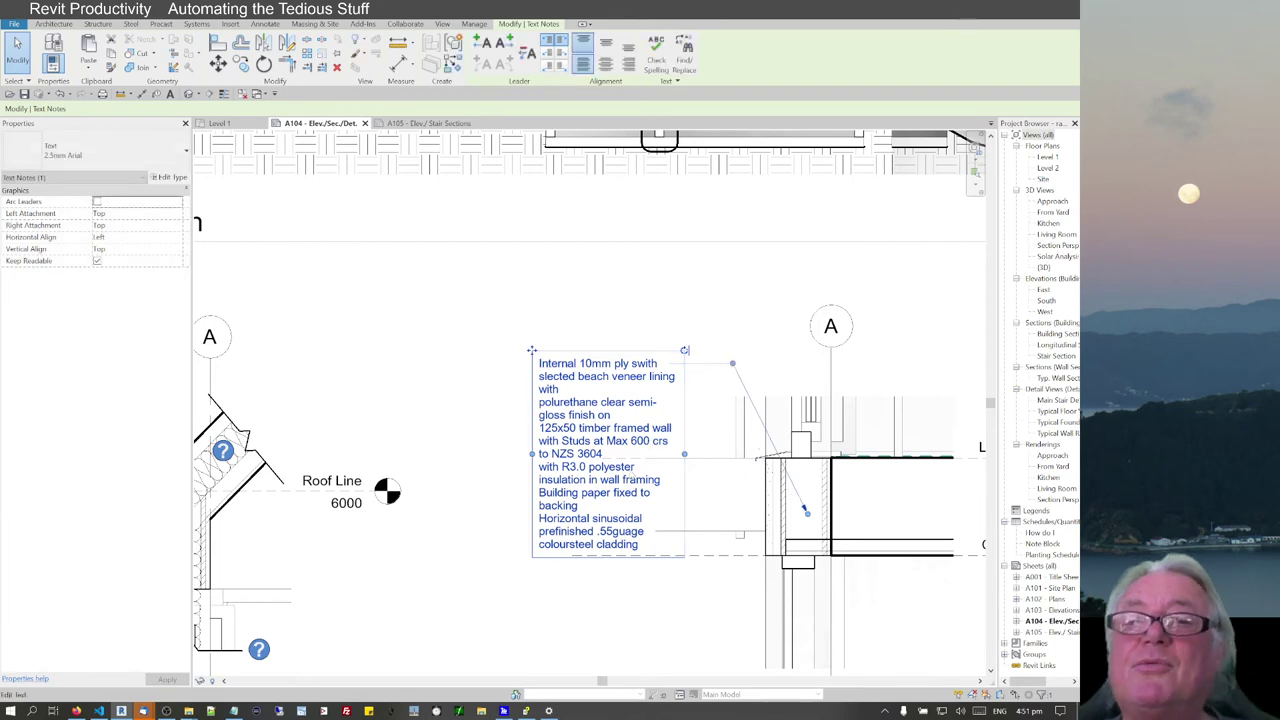
pyautogui.scroll(-2, 590, 470)
pyautogui.click(480, 420)
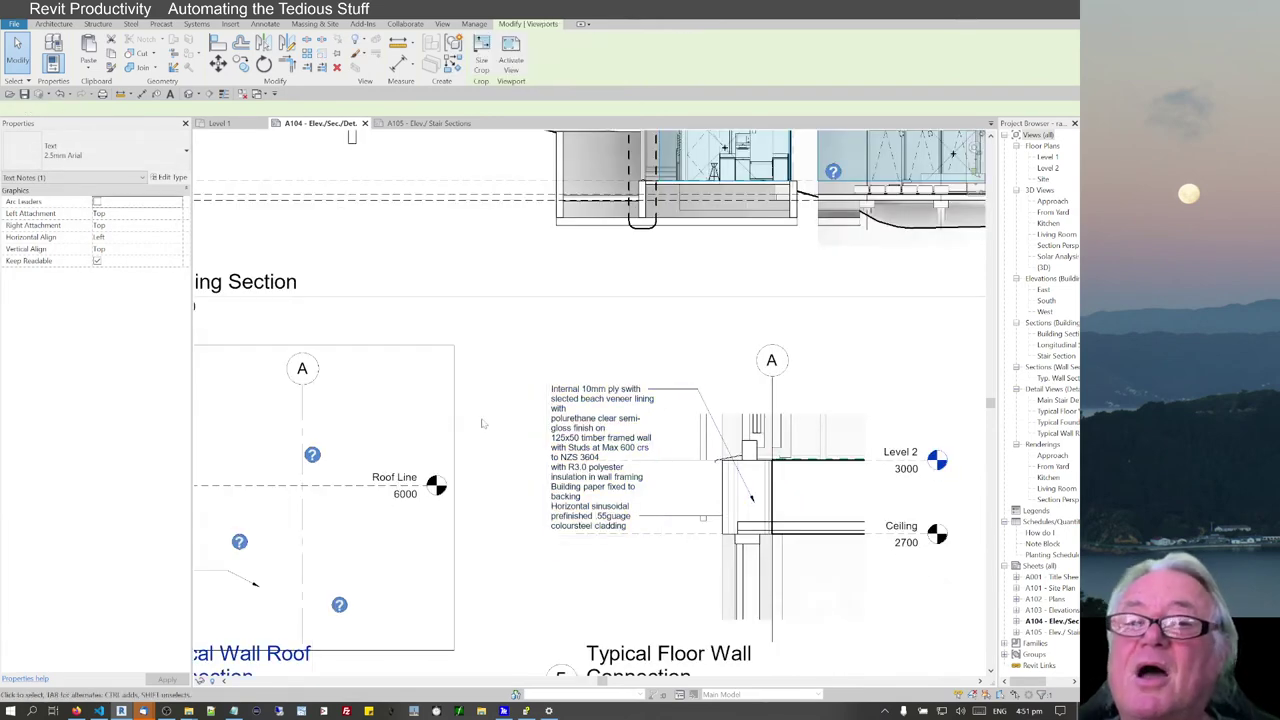
pyautogui.scroll(2, 514, 418)
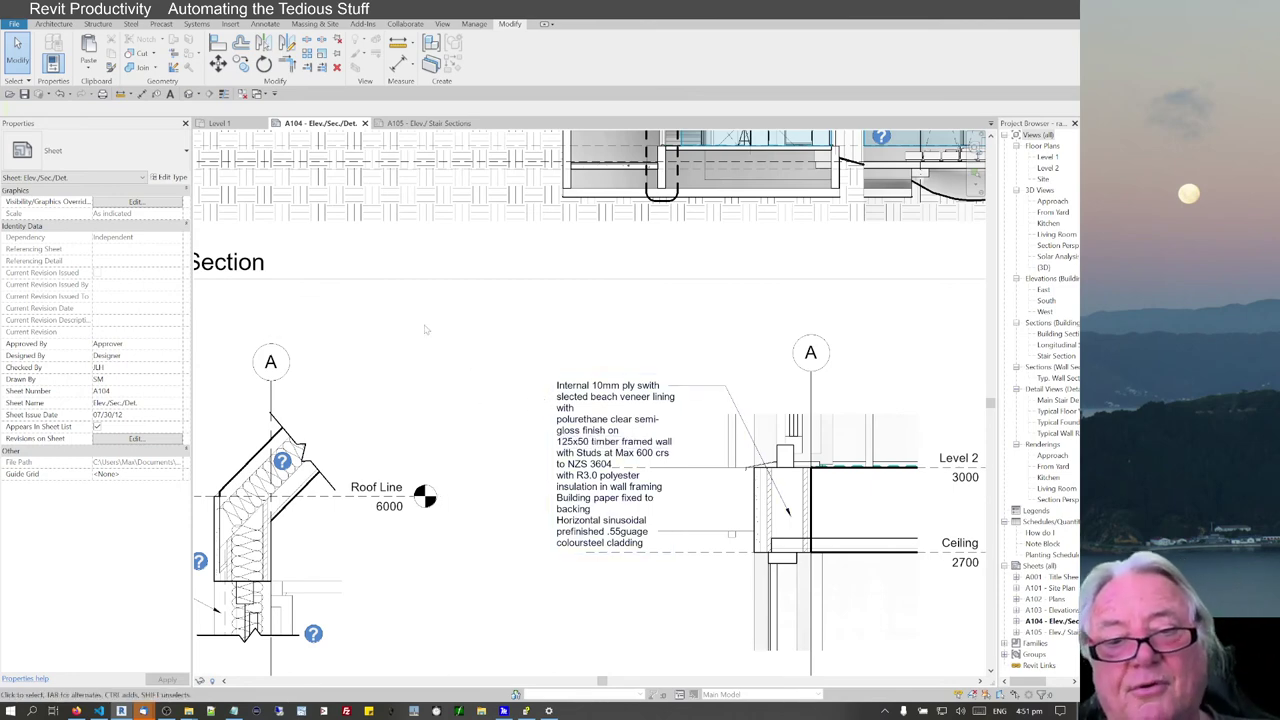
pyautogui.hotkey('ctrl', 'alt', 'w')
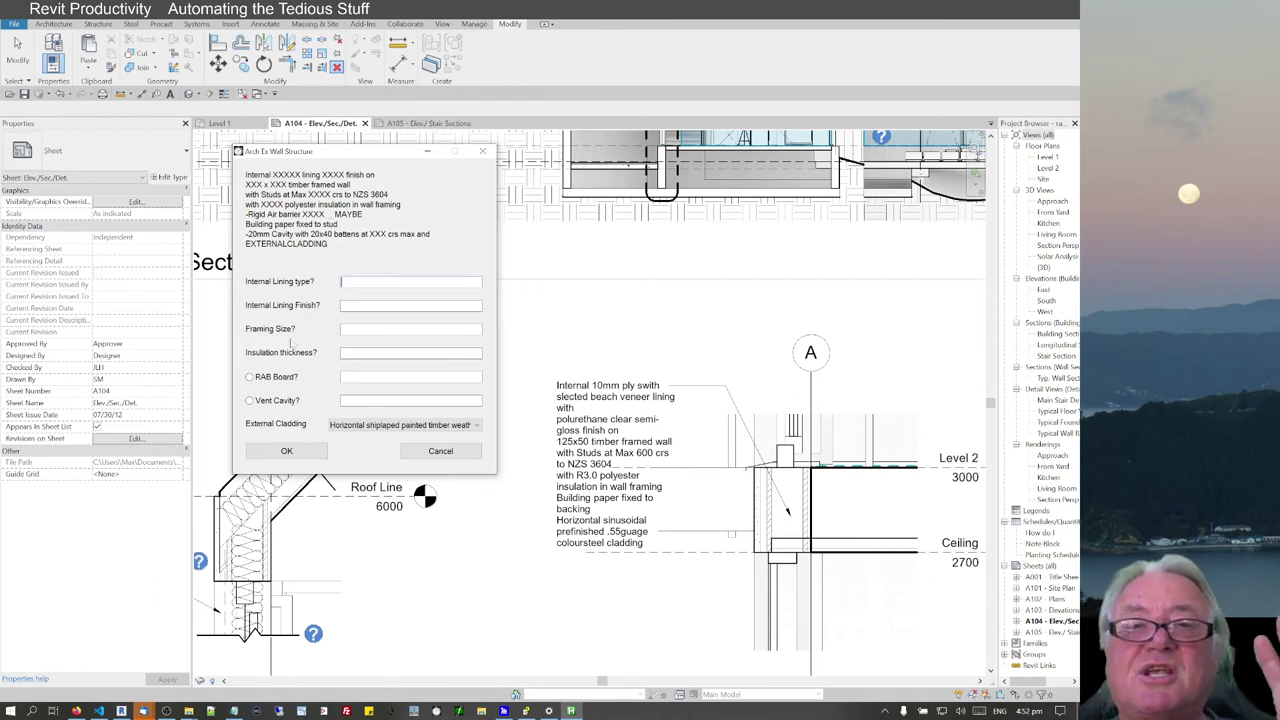
pyautogui.click(278, 451)
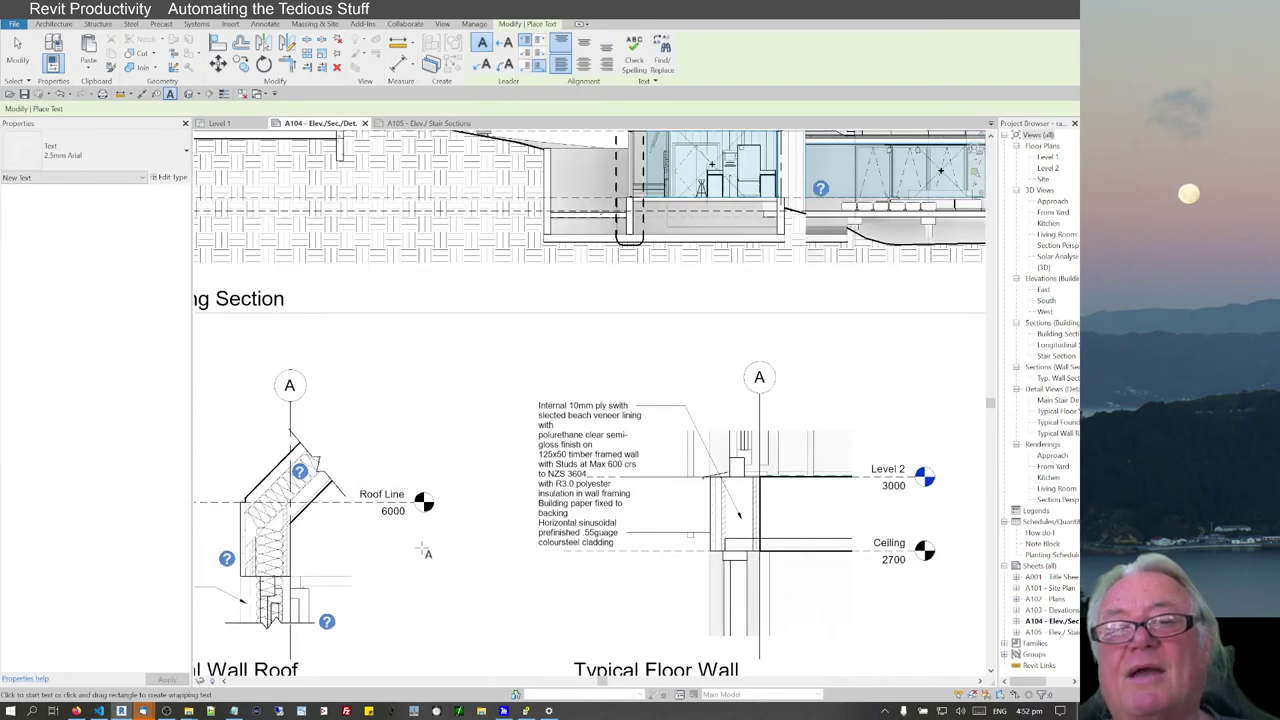
pyautogui.press('Escape')
pyautogui.scroll(-2, 440, 544)
pyautogui.scroll(-3, 410, 534)
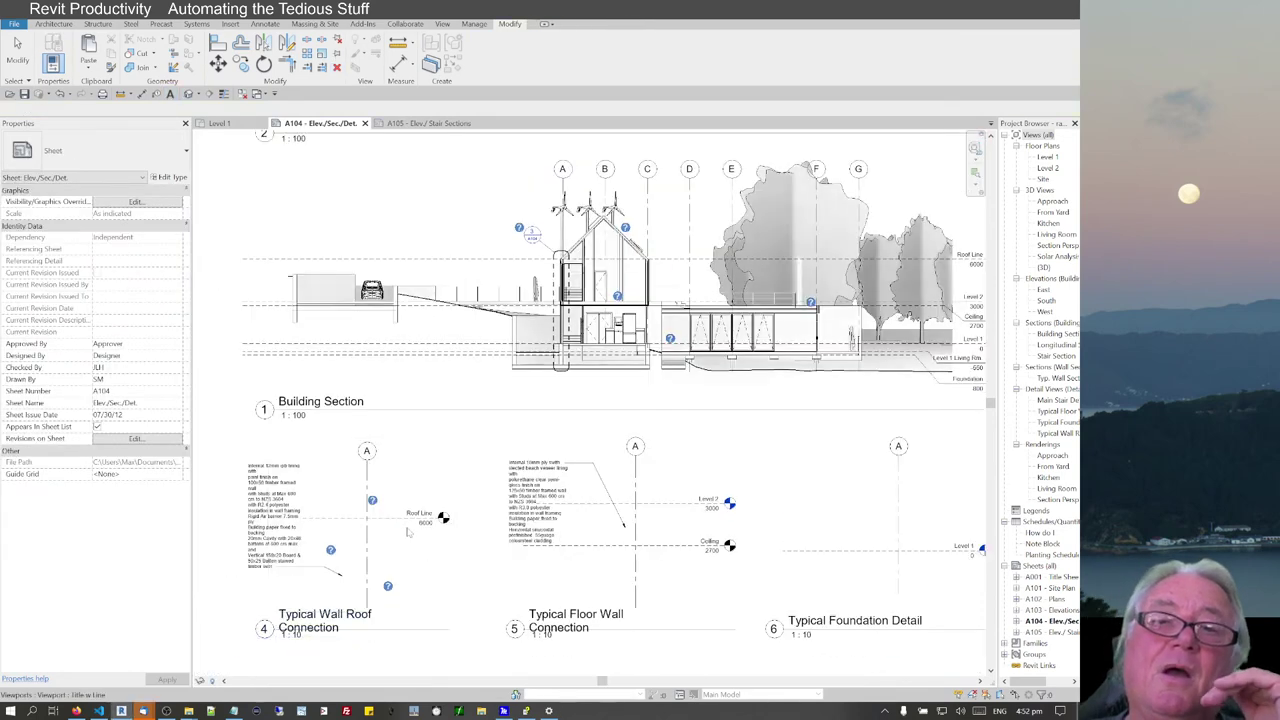